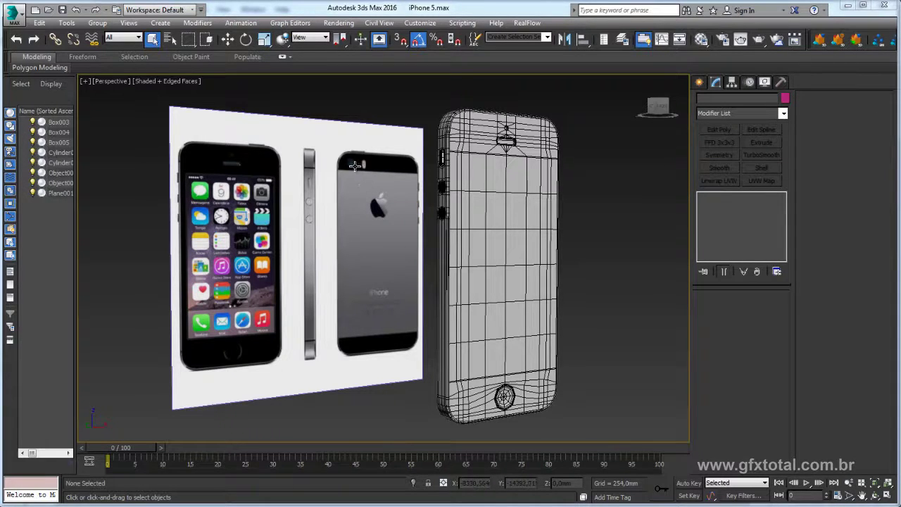
# Zoom and pan the Perspective view to compare the reference plane with the phone, then switch to Firefox.
pyautogui.scroll(1, 355, 165)
pyautogui.scroll(2, 357, 187)
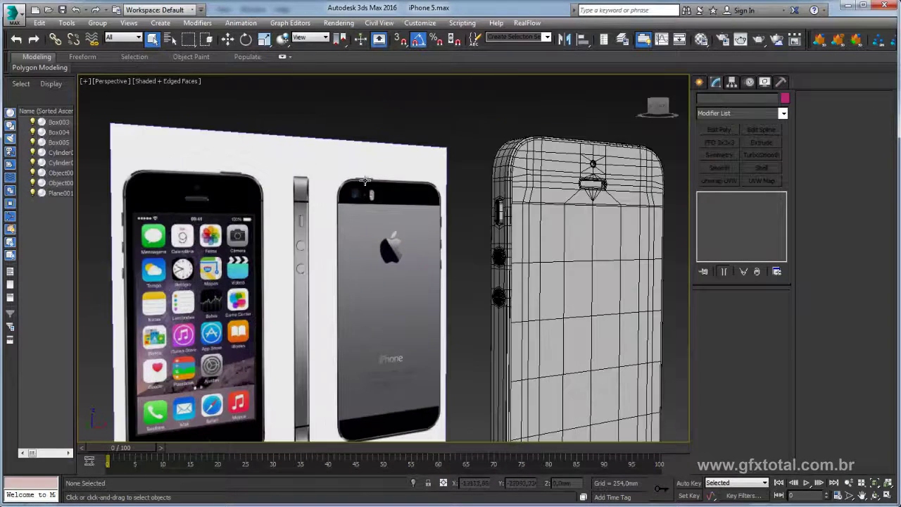
pyautogui.moveTo(378, 234); pyautogui.dragTo(445, 186, button='middle')
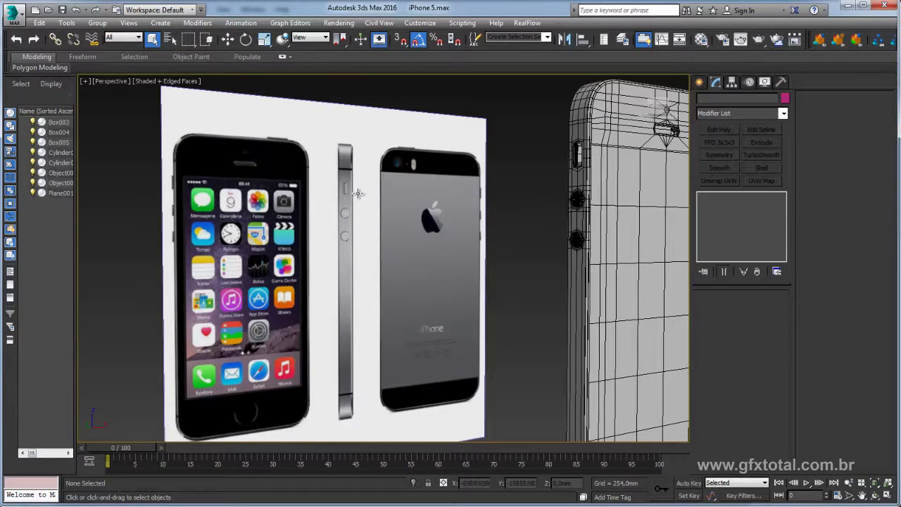
pyautogui.moveTo(393, 218); pyautogui.dragTo(389, 215, button='middle')
pyautogui.scroll(-3, 481, 223)
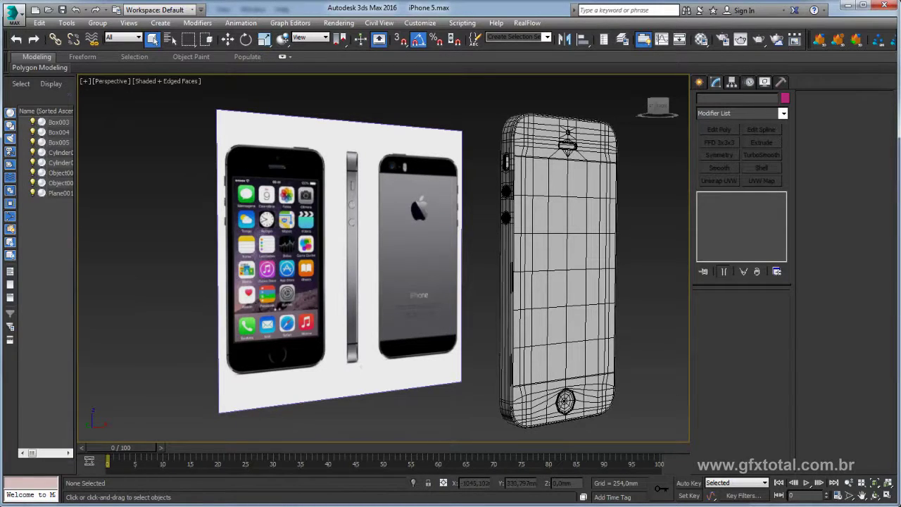
pyautogui.hotkey('alt', 'Tab')
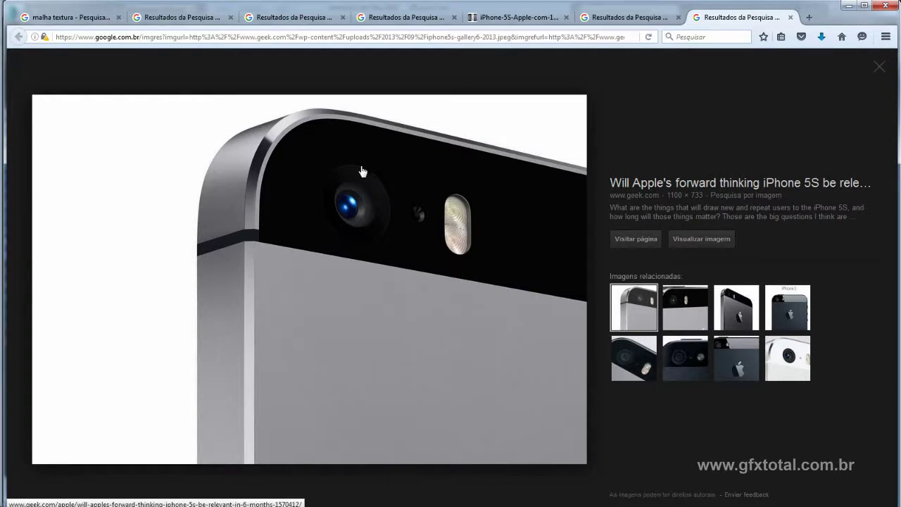
# Review the iPhone 5S box, front/side/back, rear camera and white screens photos.
pyautogui.click(616, 18)
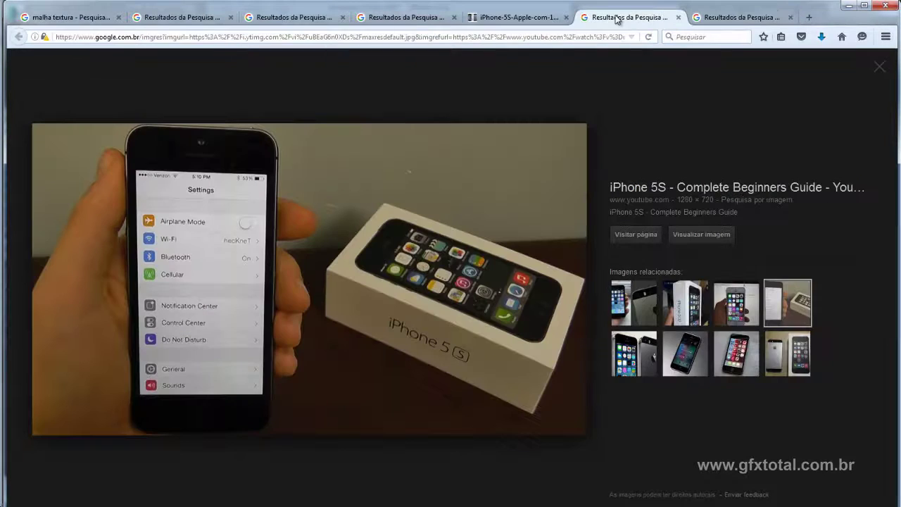
pyautogui.click(521, 21)
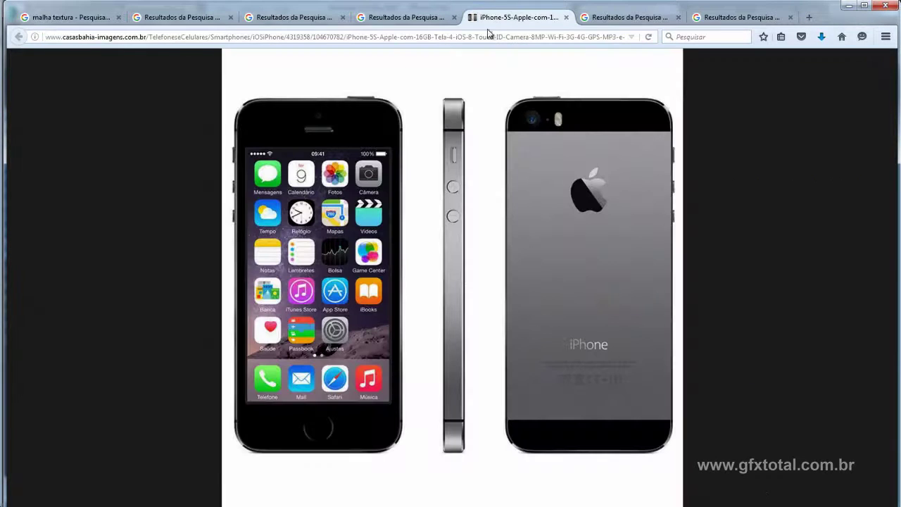
pyautogui.click(409, 17)
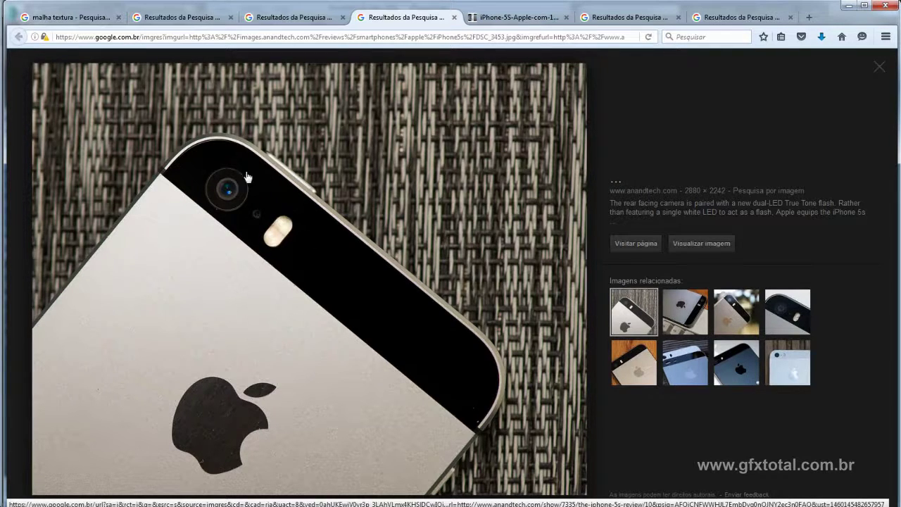
pyautogui.click(288, 24)
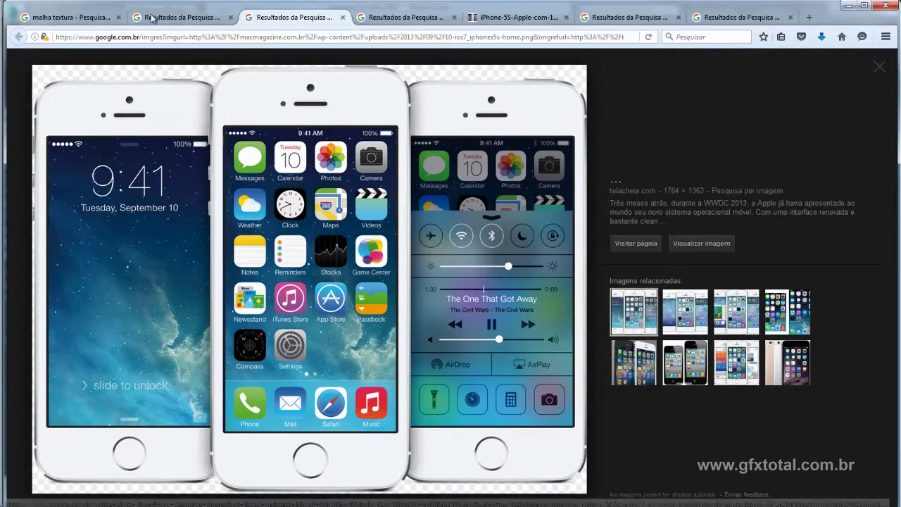
# Examine the metal mesh texture and 'malha textura' results, then bring up the texturas folder.
pyautogui.click(180, 17)
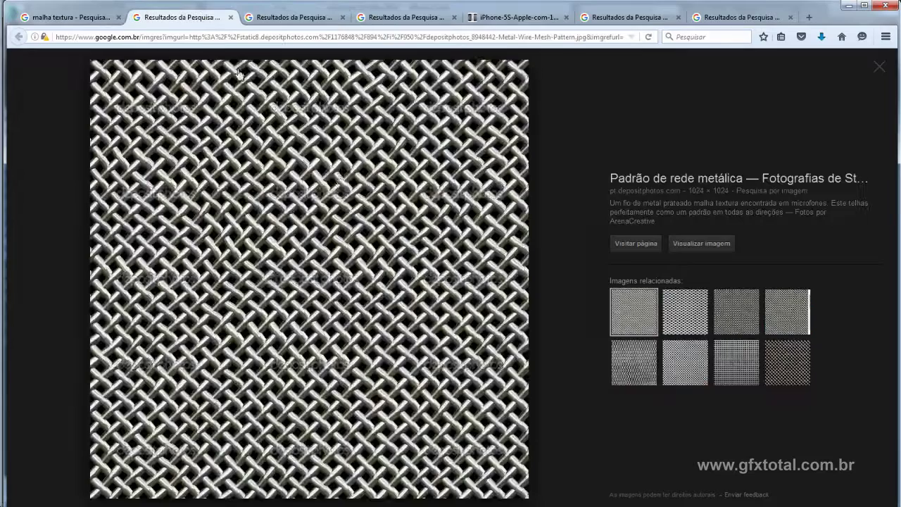
pyautogui.click(70, 17)
pyautogui.click(176, 17)
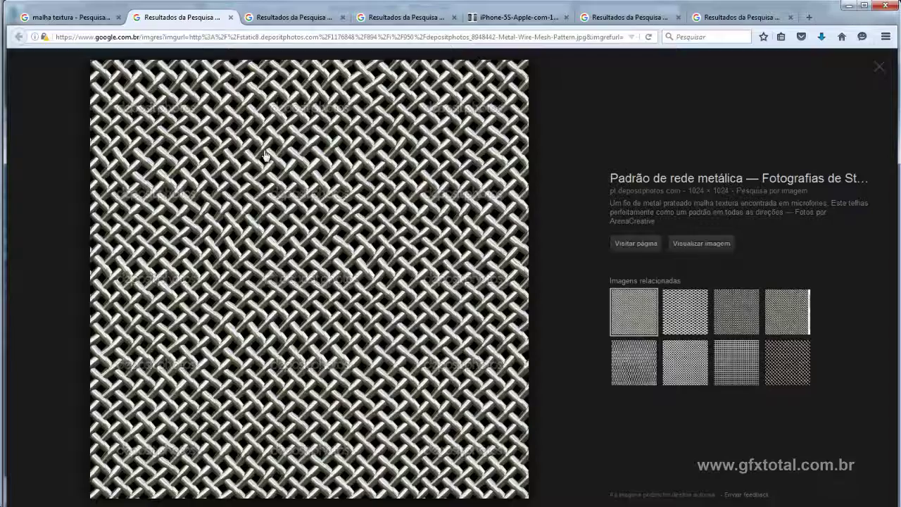
pyautogui.click(83, 18)
pyautogui.scroll(2, 179, 169)
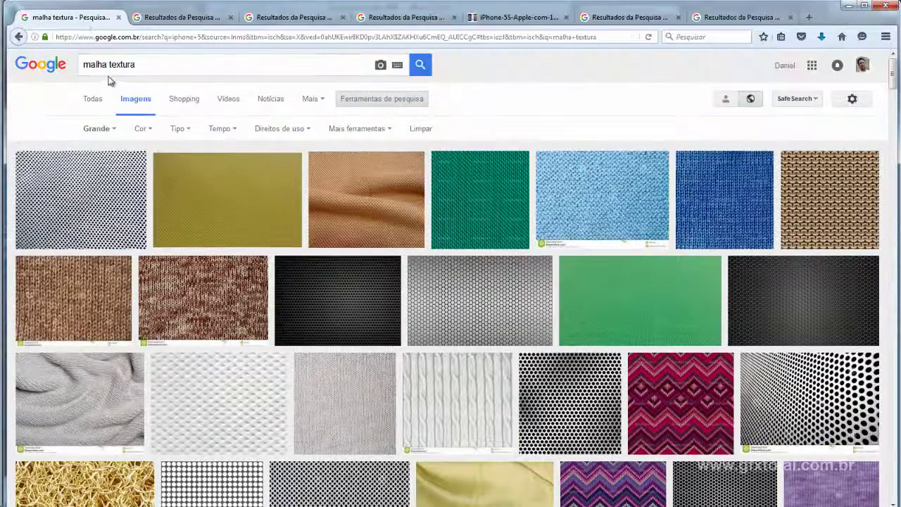
pyautogui.click(180, 19)
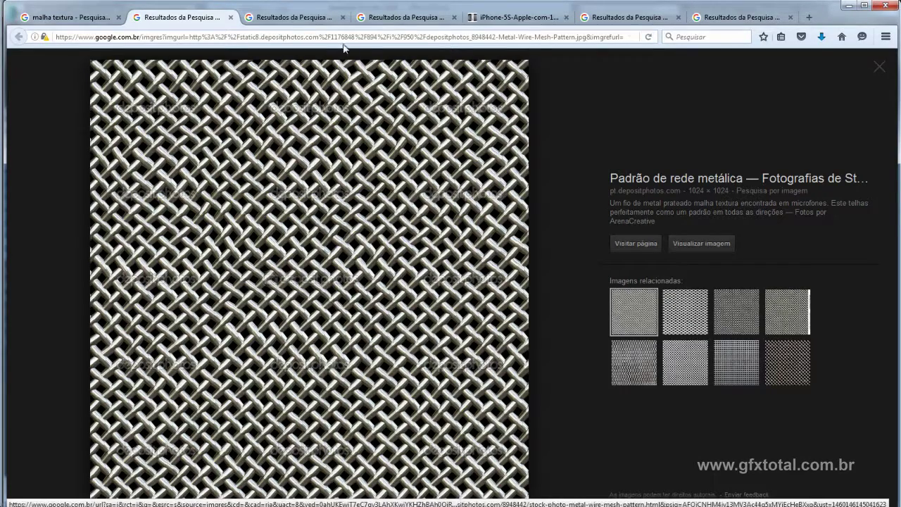
pyautogui.click(497, 16)
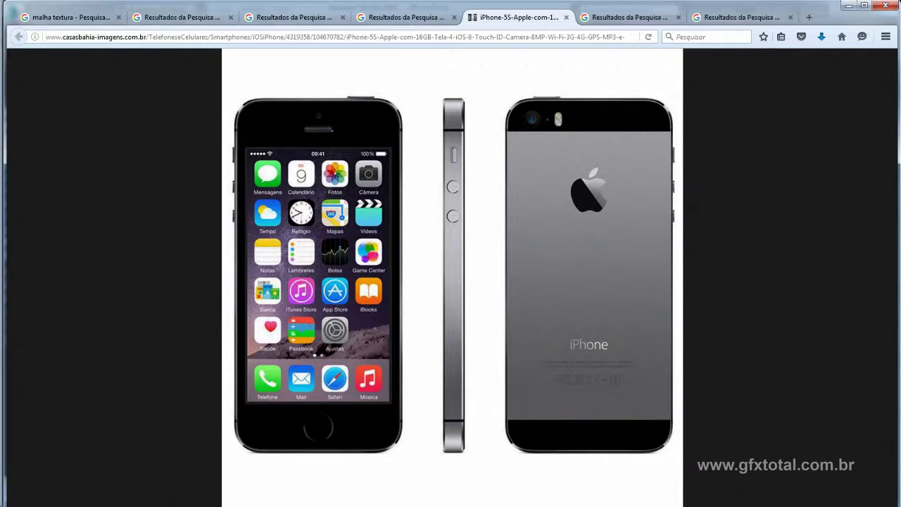
pyautogui.click(390, 498)
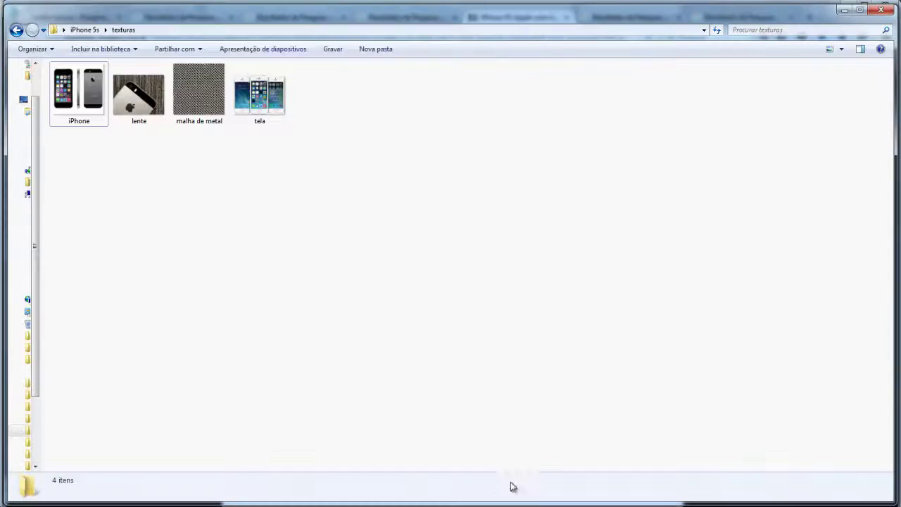
pyautogui.click(84, 30)
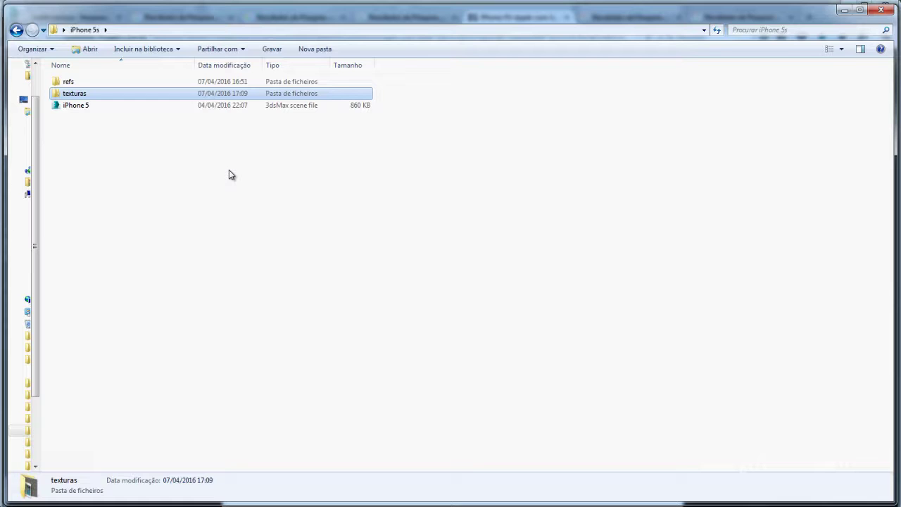
pyautogui.doubleClick(73, 82)
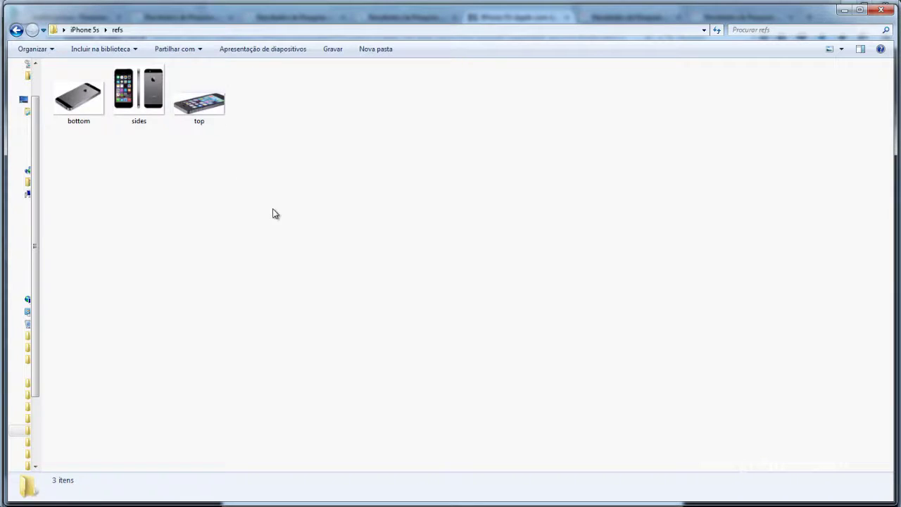
pyautogui.moveTo(275, 210); pyautogui.dragTo(51, 89)
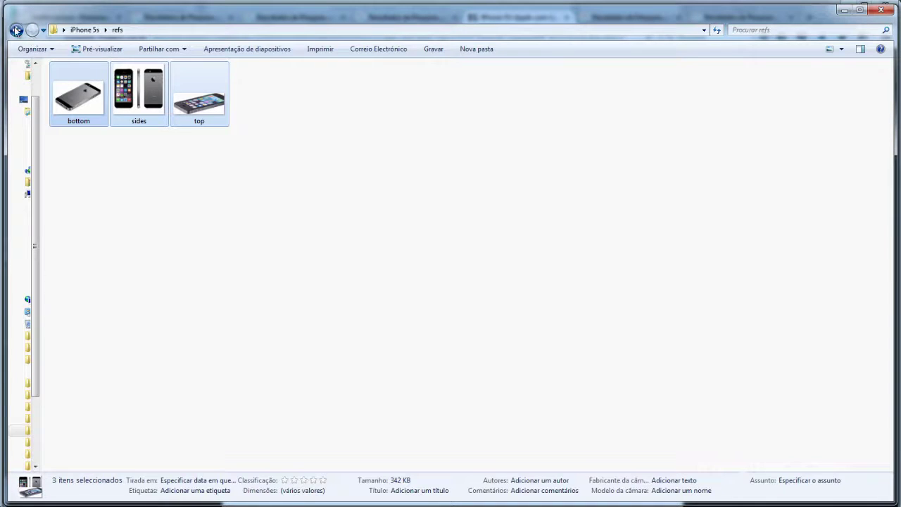
pyautogui.click(16, 30)
pyautogui.doubleClick(81, 94)
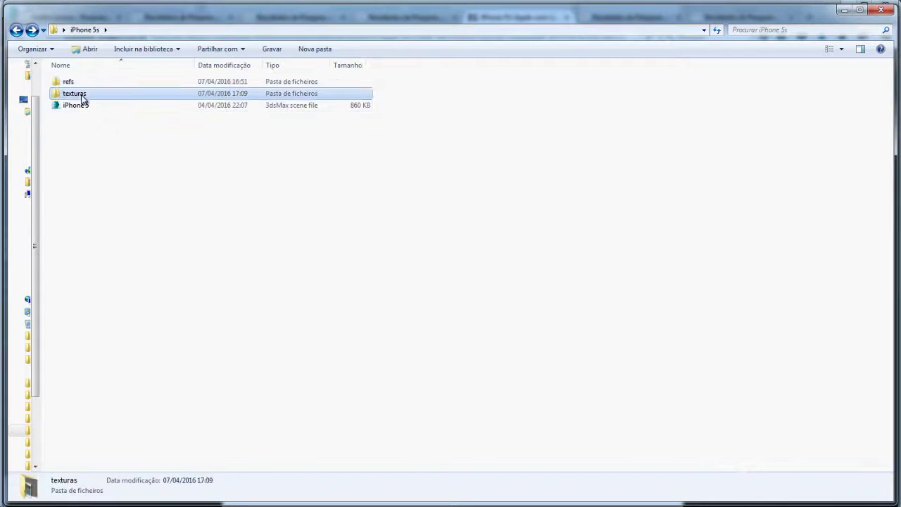
pyautogui.moveTo(390, 92); pyautogui.dragTo(65, 170)
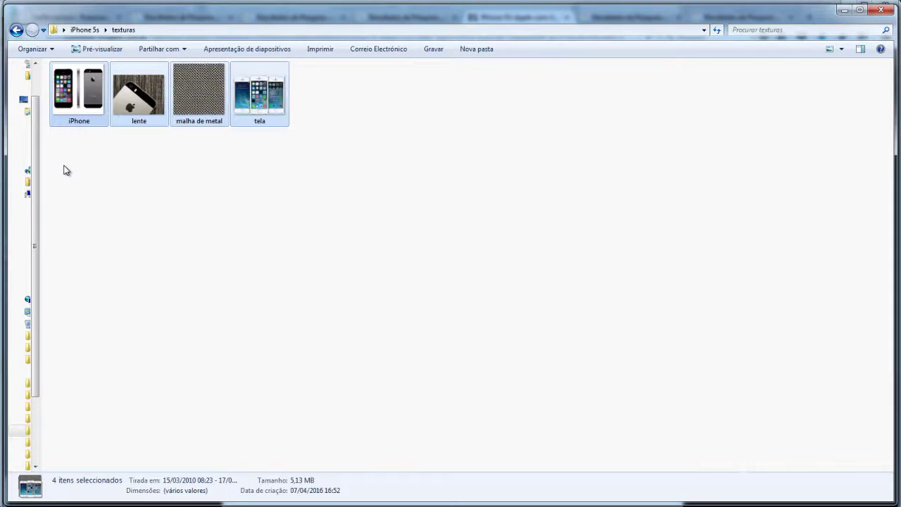
pyautogui.click(78, 146)
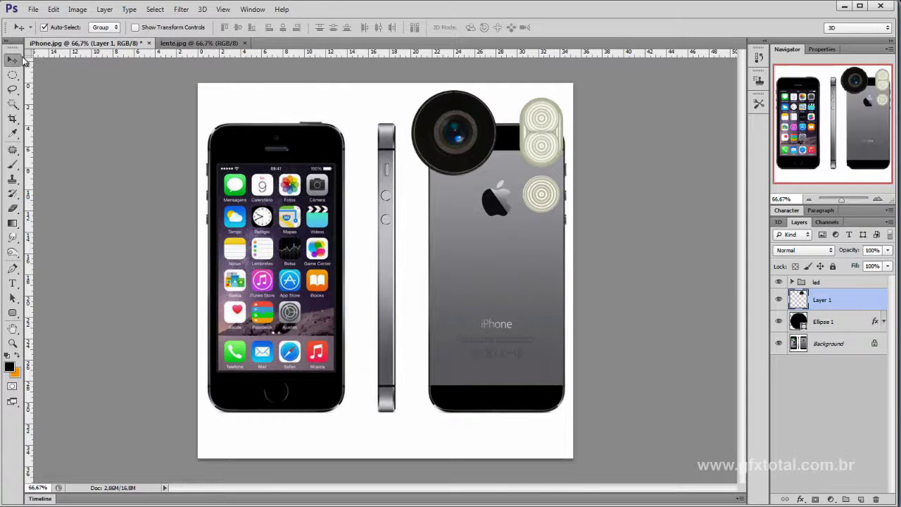
# Move the flash group, lens image and flash circles to new spots on the phone.
pyautogui.moveTo(542, 141)
pyautogui.mouseDown()
pyautogui.moveTo(484, 250)
pyautogui.moveTo(454, 262)
pyautogui.moveTo(473, 277)
pyautogui.mouseUp()
pyautogui.moveTo(463, 153)
pyautogui.mouseDown()
pyautogui.moveTo(402, 232)
pyautogui.moveTo(400, 247)
pyautogui.mouseUp()
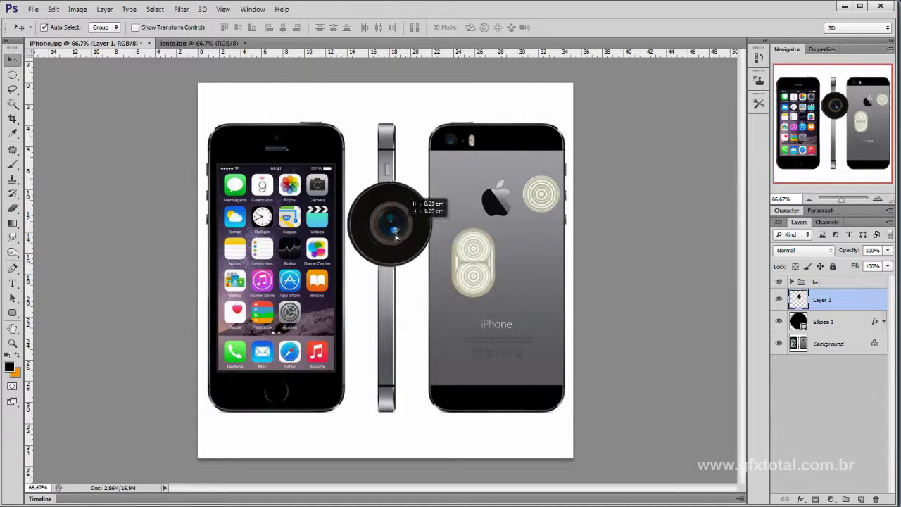
pyautogui.moveTo(536, 174); pyautogui.dragTo(493, 149)
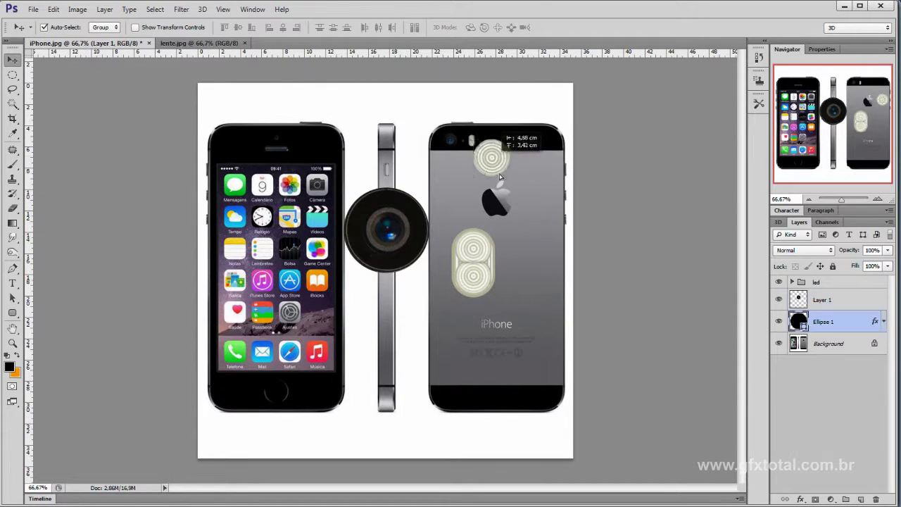
pyautogui.moveTo(491, 251); pyautogui.dragTo(447, 332)
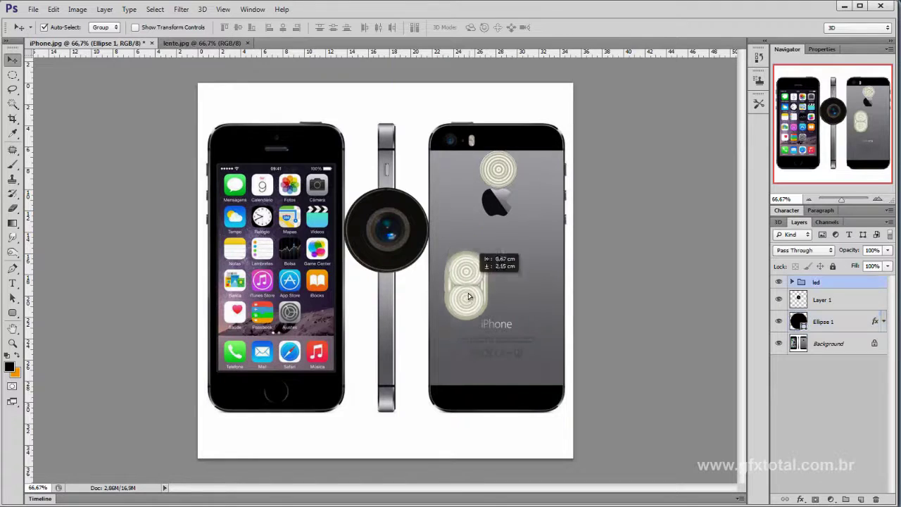
pyautogui.moveTo(506, 184)
pyautogui.mouseDown()
pyautogui.moveTo(505, 243)
pyautogui.moveTo(500, 204)
pyautogui.mouseUp()
# Replace Ellipse 1 with a new black circle positioned over the rear camera area.
pyautogui.press('Delete')
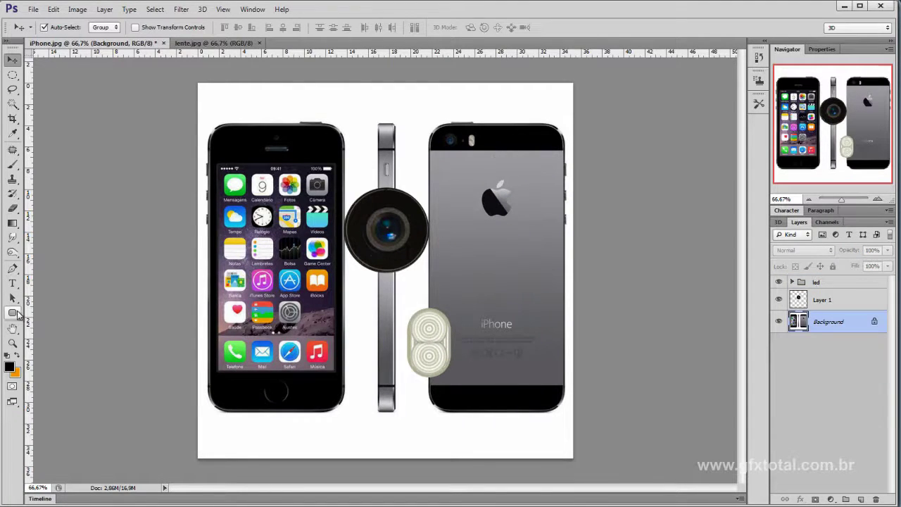
pyautogui.moveTo(12, 313); pyautogui.dragTo(49, 336)
pyautogui.click(50, 332)
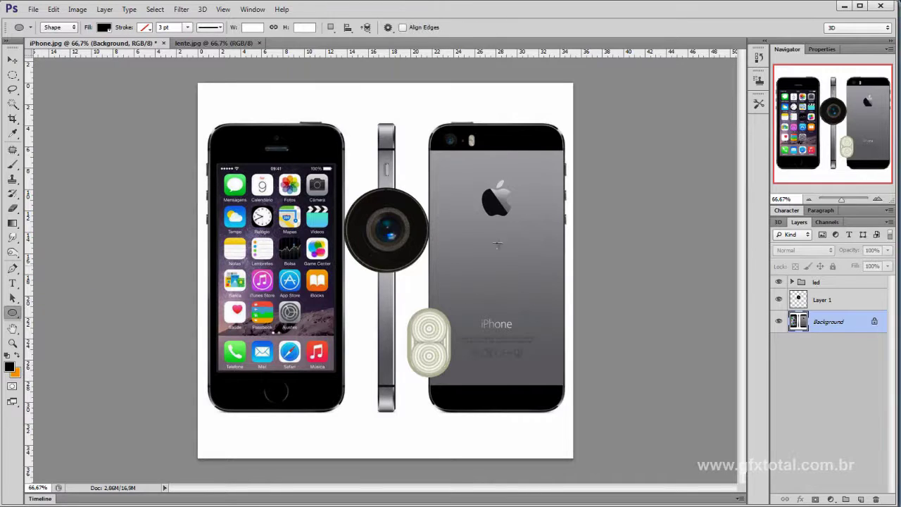
pyautogui.keyDown('shift'); pyautogui.moveTo(480, 180); pyautogui.dragTo(533, 209); pyautogui.keyUp('shift')
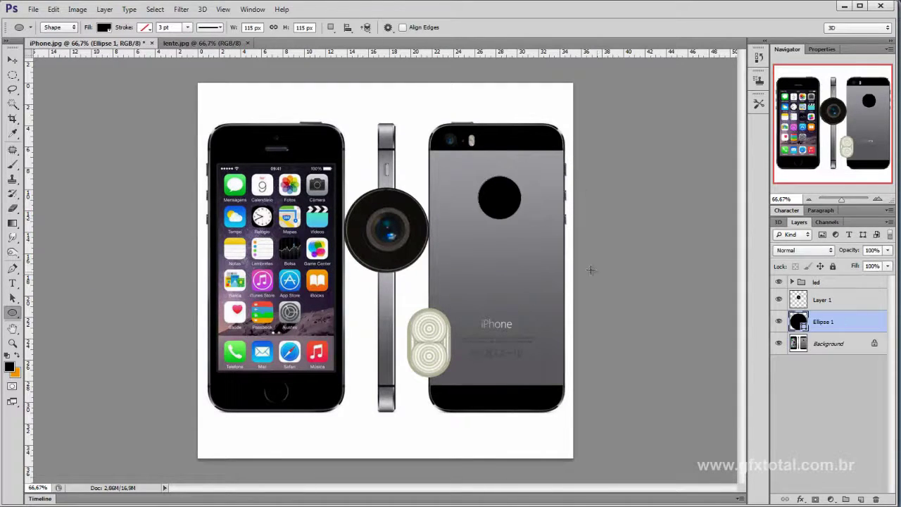
pyautogui.click(12, 59)
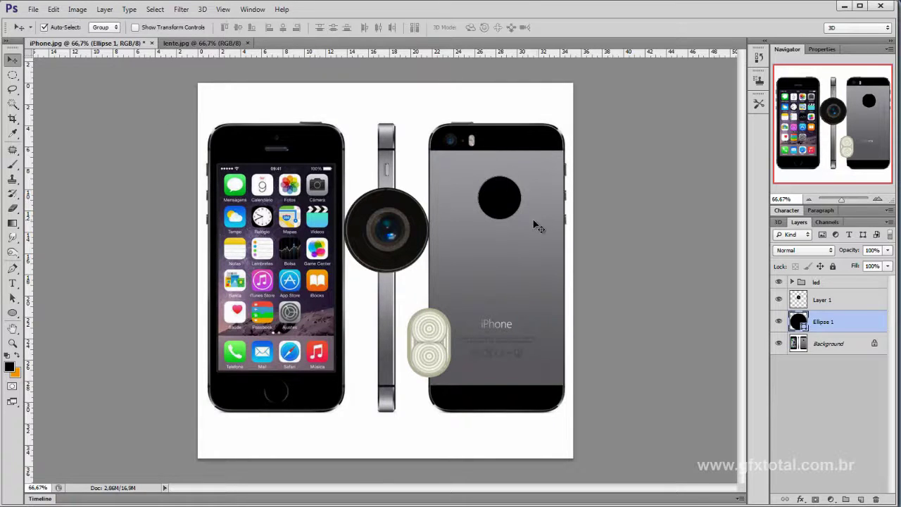
pyautogui.moveTo(514, 215); pyautogui.dragTo(484, 183)
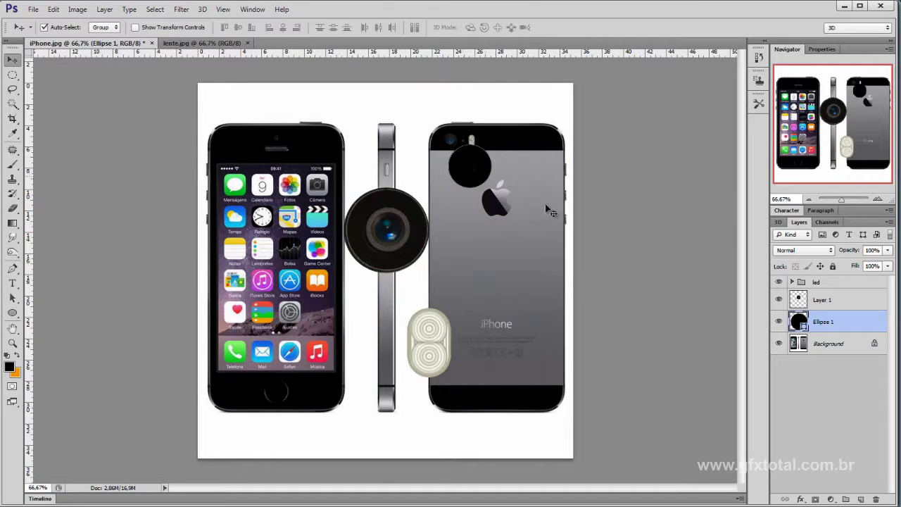
pyautogui.doubleClick(857, 323)
# Add a radial Gradient Overlay to the circle's layer style.
pyautogui.moveTo(479, 169); pyautogui.dragTo(195, 159)
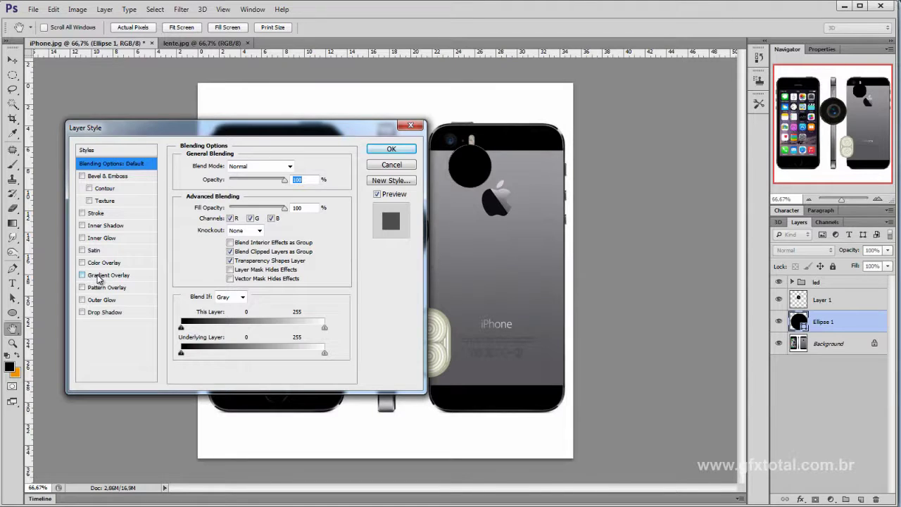
pyautogui.click(99, 276)
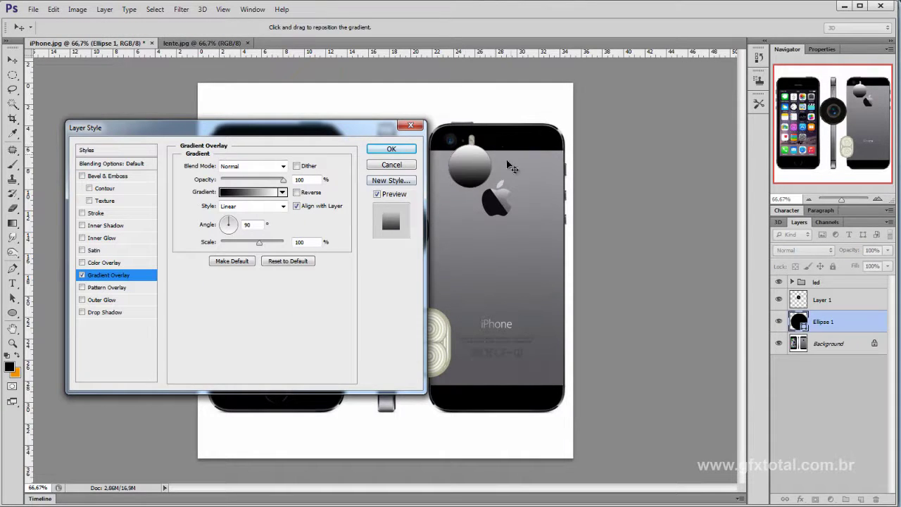
pyautogui.click(257, 213)
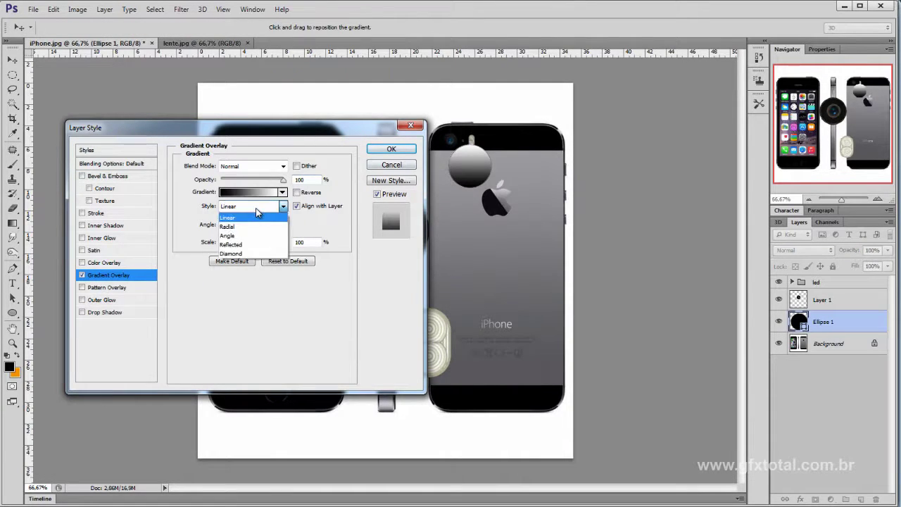
pyautogui.click(246, 224)
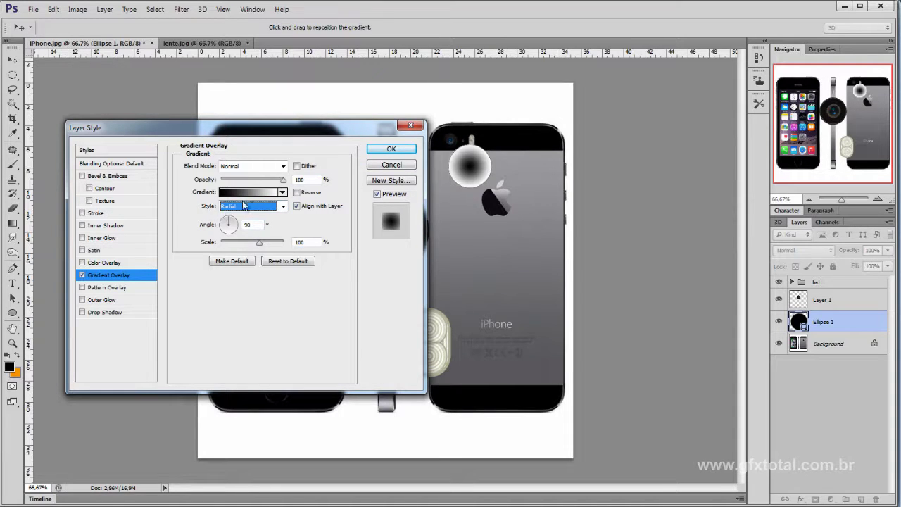
# Set the gradient's left stop to a greyish beige sampled from the image.
pyautogui.click(245, 196)
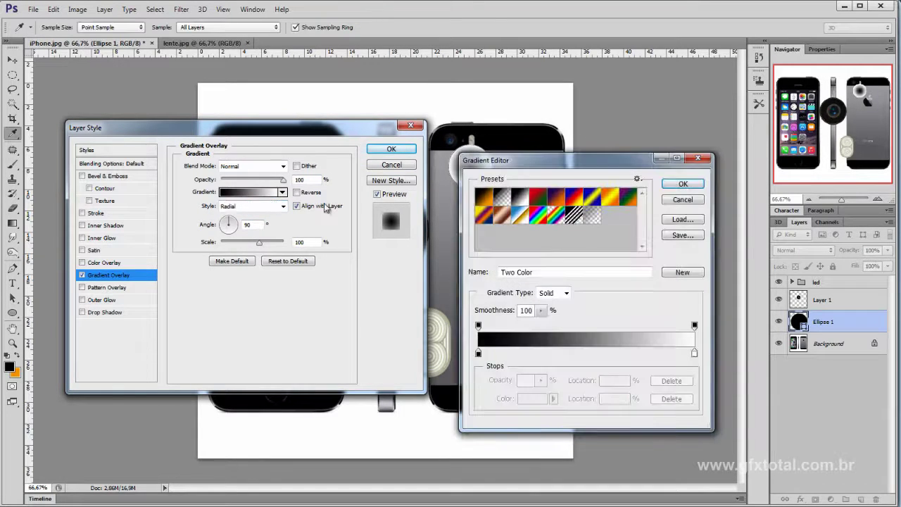
pyautogui.moveTo(530, 173); pyautogui.dragTo(654, 110)
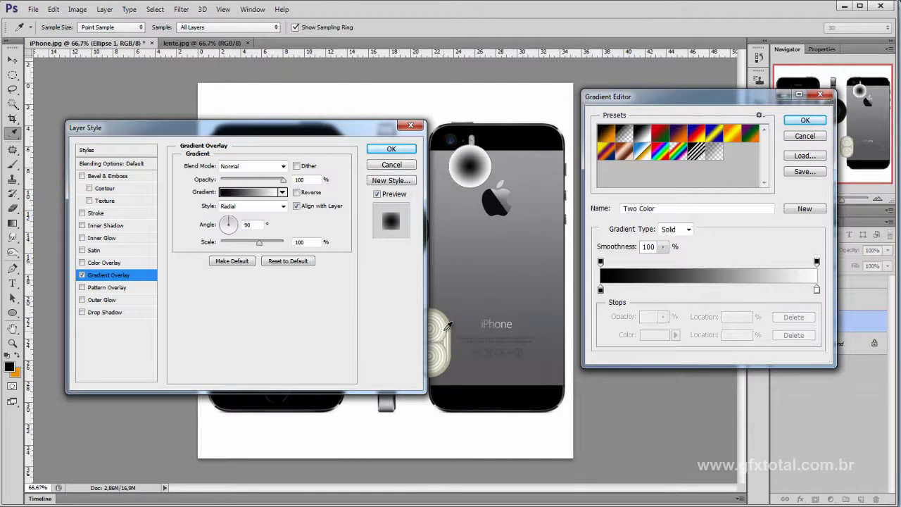
pyautogui.click(600, 288)
pyautogui.click(654, 335)
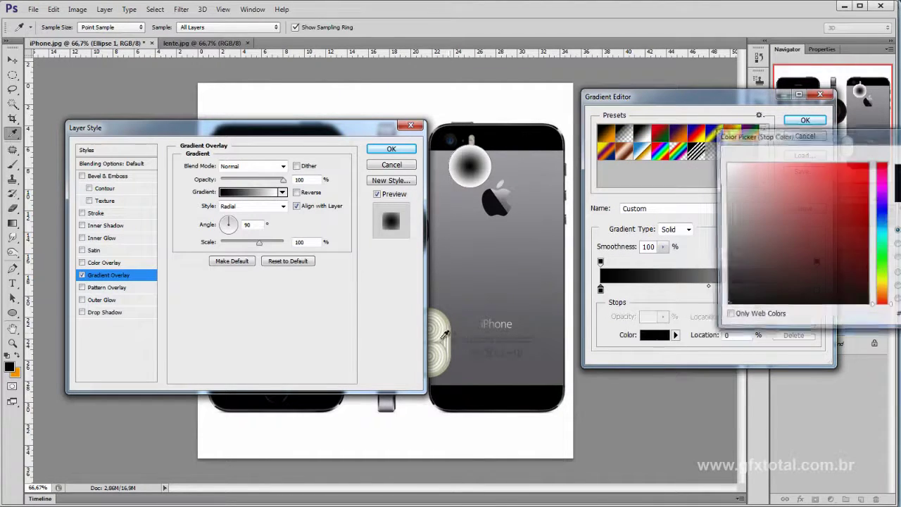
pyautogui.click(450, 338)
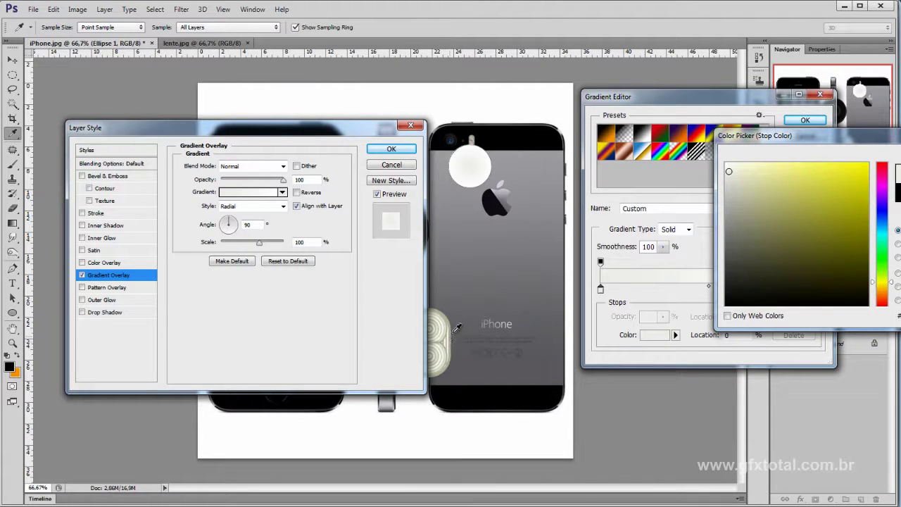
pyautogui.click(445, 339)
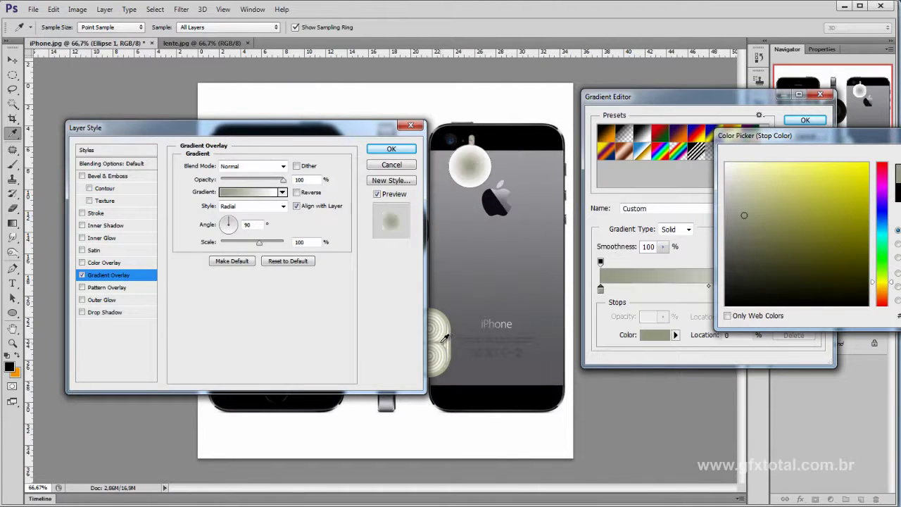
pyautogui.press('Return')
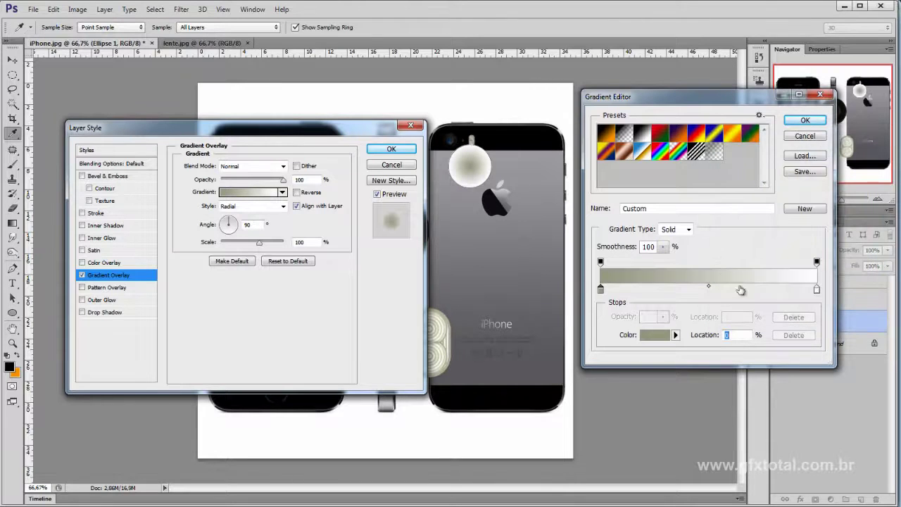
# Add seven beige colour stops spaced along the gradient.
pyautogui.click(817, 289)
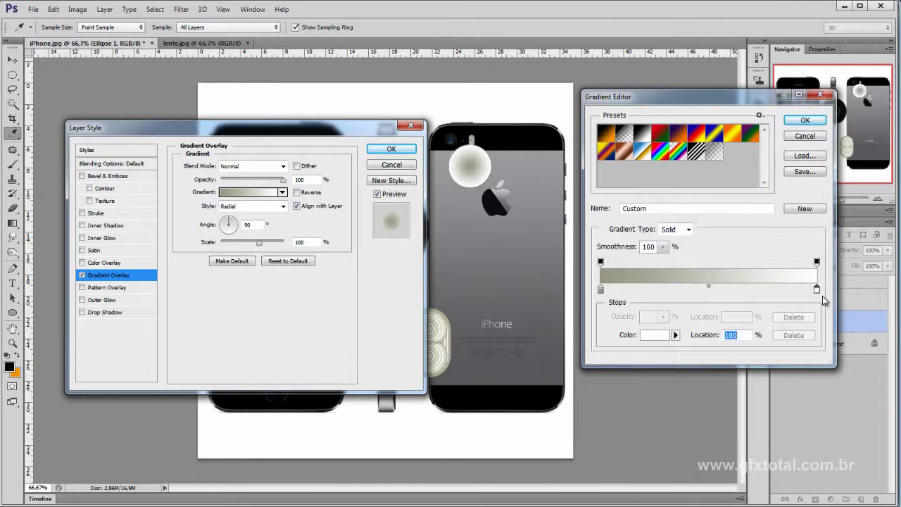
pyautogui.moveTo(669, 97); pyautogui.dragTo(619, 79)
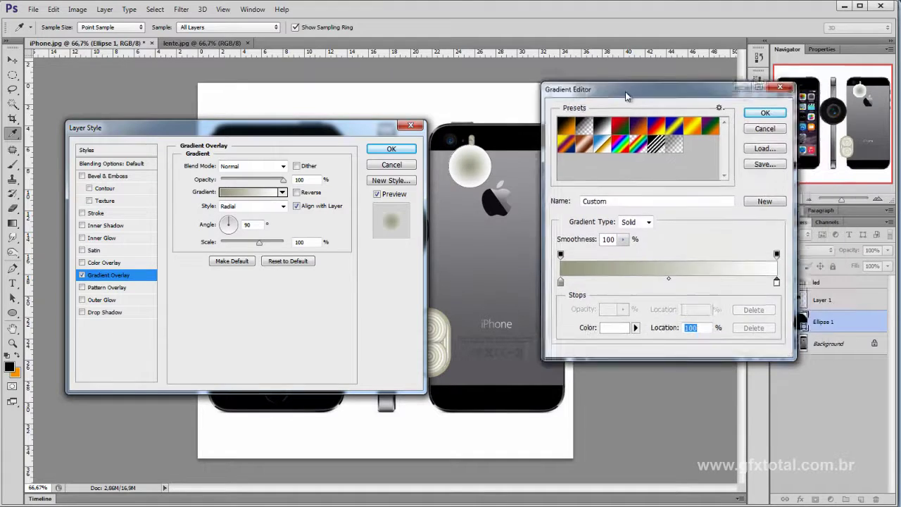
pyautogui.click(552, 272)
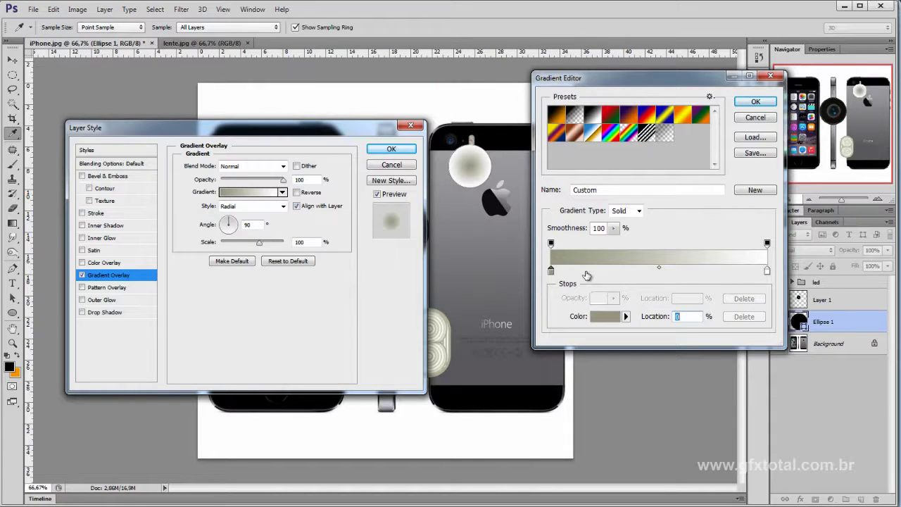
pyautogui.click(586, 272)
pyautogui.click(616, 272)
pyautogui.click(651, 272)
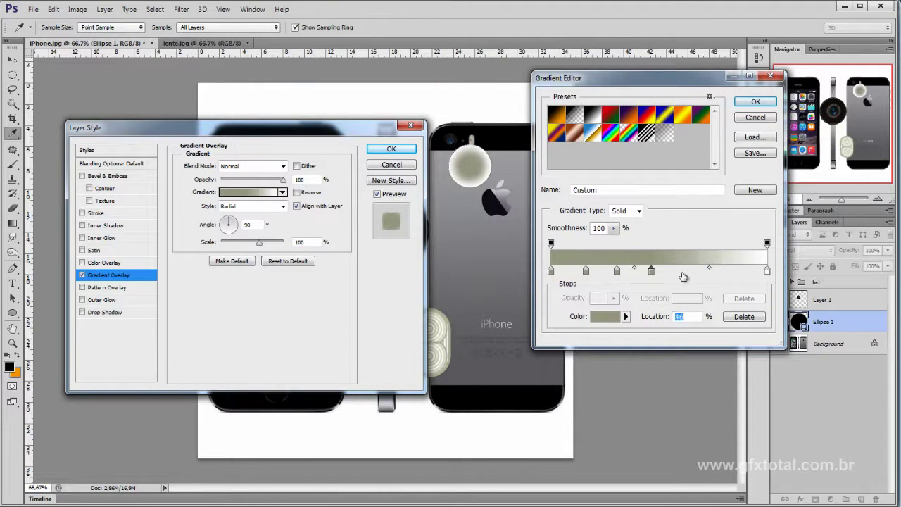
pyautogui.click(684, 273)
pyautogui.click(711, 273)
pyautogui.click(737, 272)
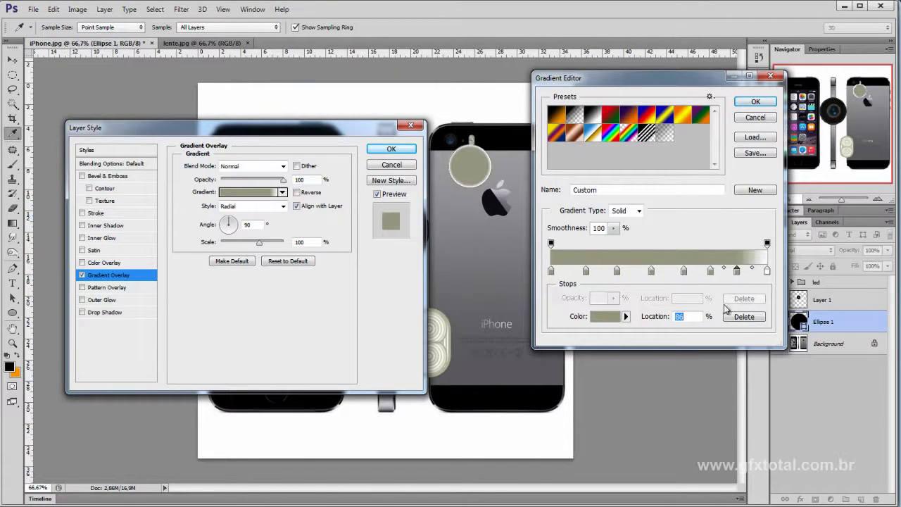
pyautogui.click(756, 272)
# Insert seven white stops between the beige ones to form concentric rings.
pyautogui.click(766, 271)
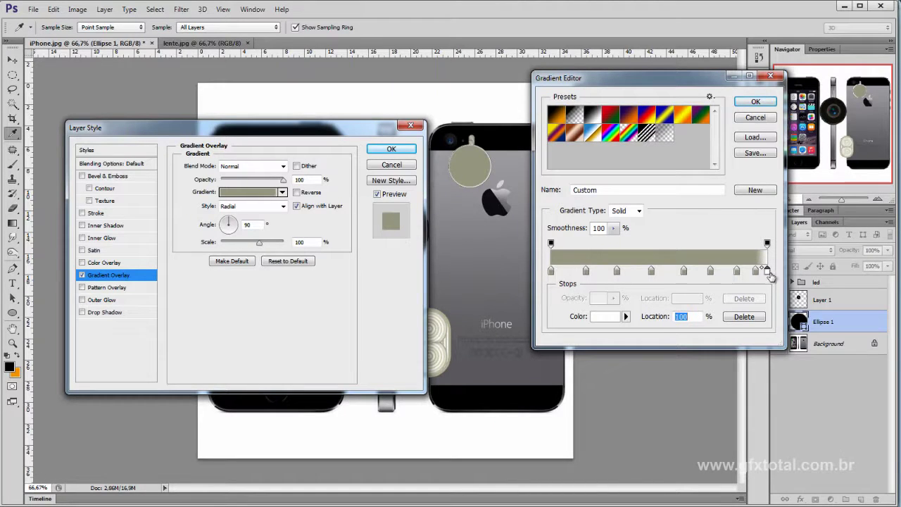
pyautogui.click(569, 272)
pyautogui.click(603, 271)
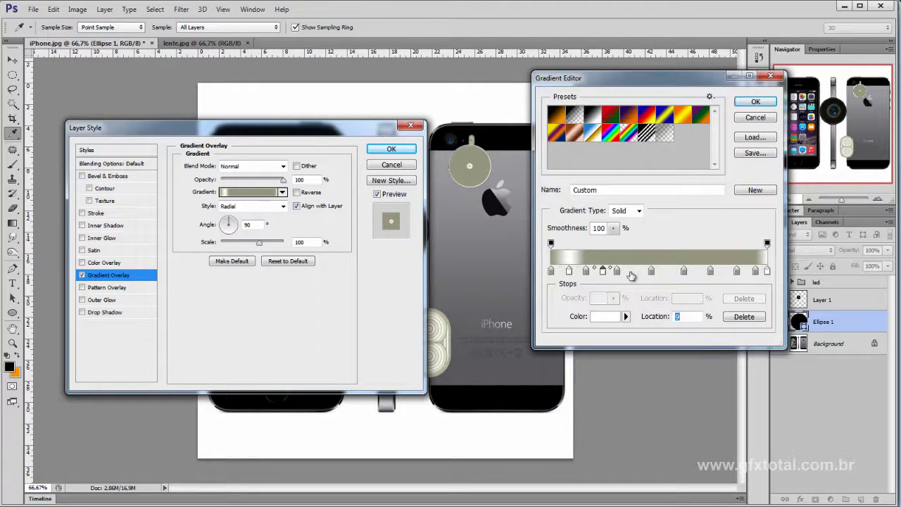
pyautogui.click(632, 272)
pyautogui.click(670, 271)
pyautogui.click(698, 271)
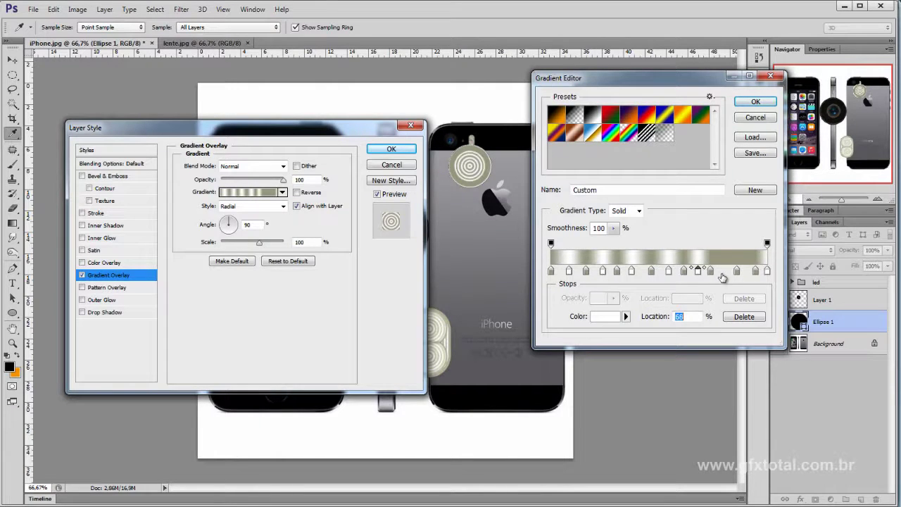
pyautogui.click(724, 271)
pyautogui.click(747, 271)
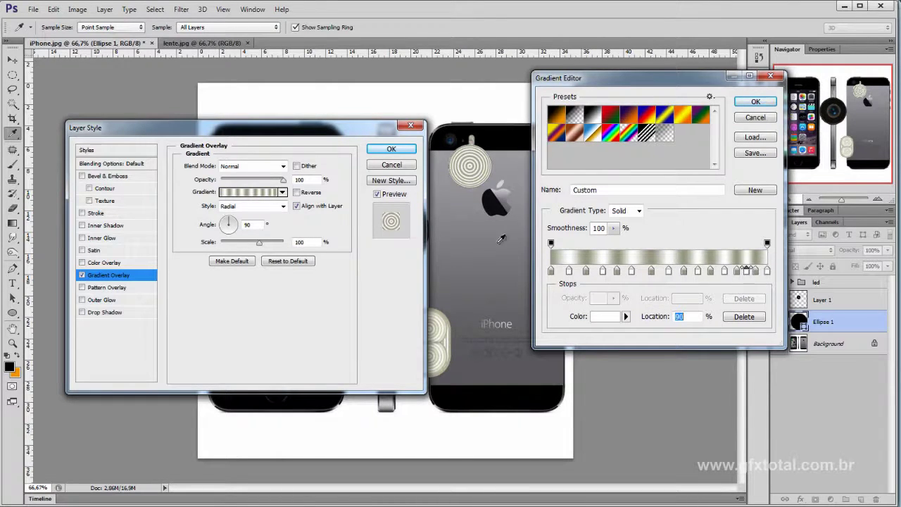
# Apply the ringed gradient and position the circle on the phone's back at 200% zoom.
pyautogui.click(770, 104)
pyautogui.click(394, 149)
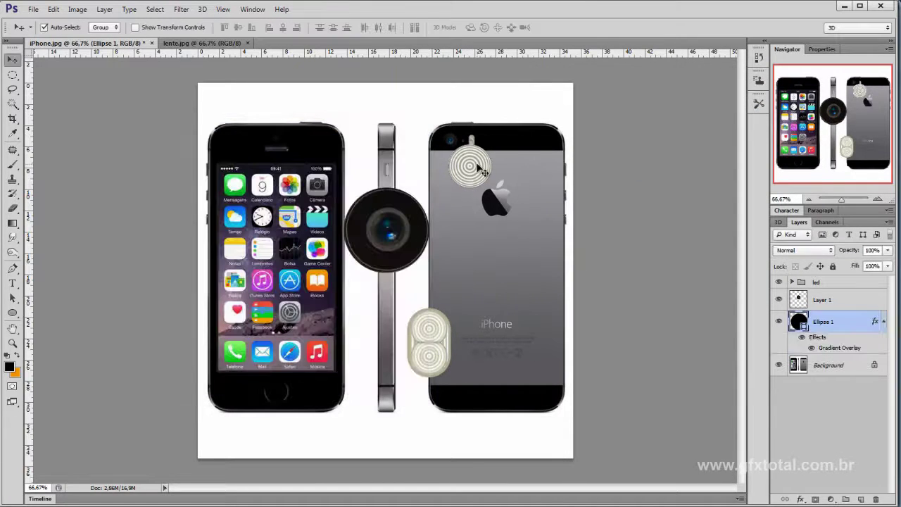
pyautogui.moveTo(481, 169); pyautogui.dragTo(461, 206)
pyautogui.click(878, 200)
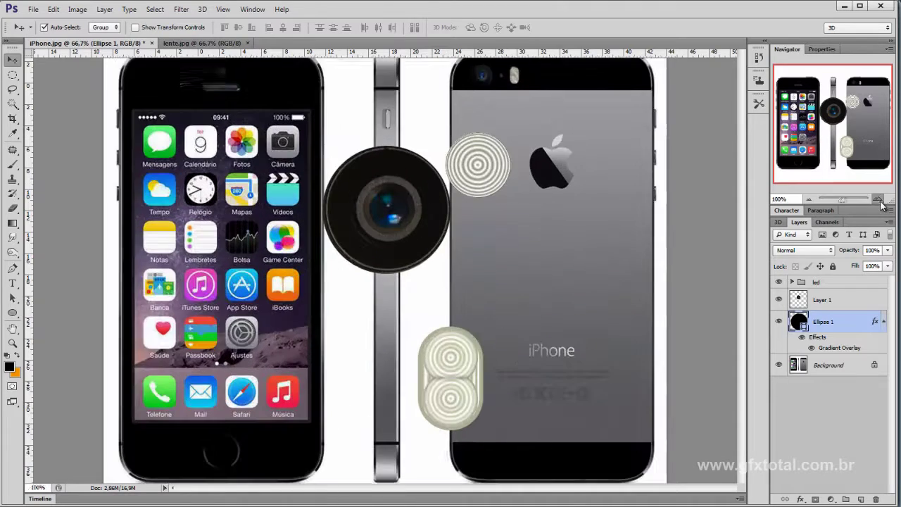
pyautogui.click(878, 200)
pyautogui.moveTo(535, 95); pyautogui.dragTo(590, 351)
pyautogui.moveTo(828, 147); pyautogui.dragTo(826, 170)
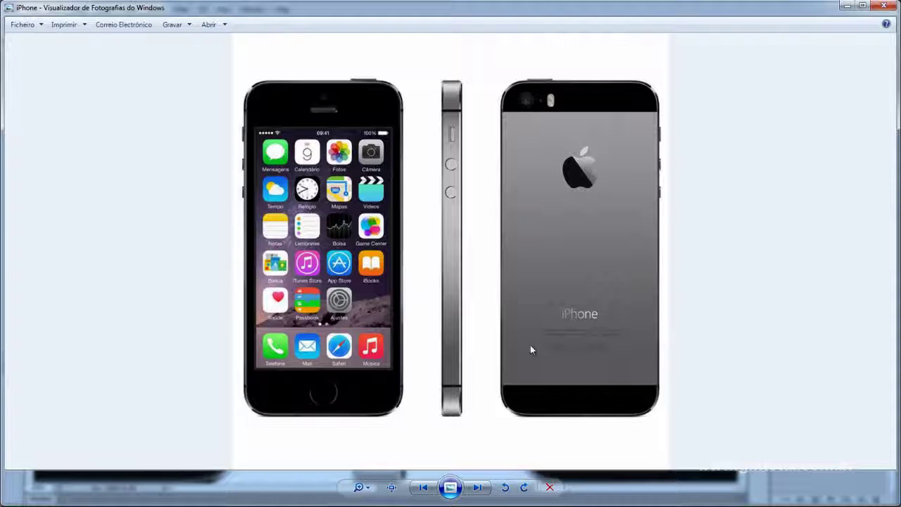
# Step through the folder's photos to the lens close-up and mesh texture, then close Photo Viewer.
pyautogui.click(477, 492)
pyautogui.click(476, 487)
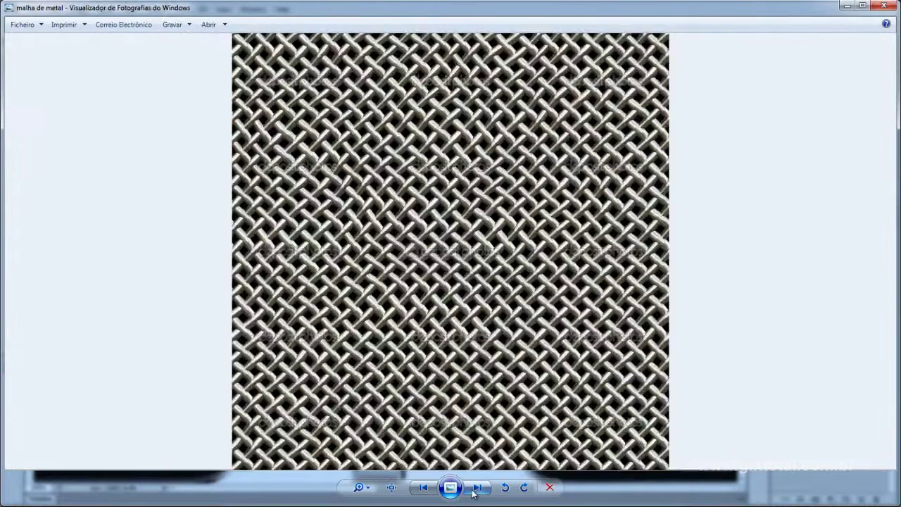
pyautogui.click(476, 489)
pyautogui.click(475, 493)
pyautogui.click(477, 488)
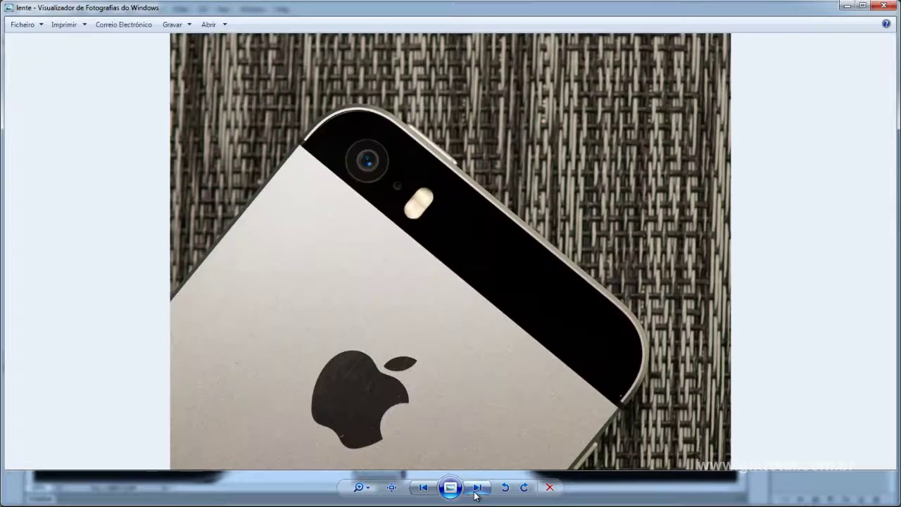
pyautogui.click(476, 488)
pyautogui.click(882, 6)
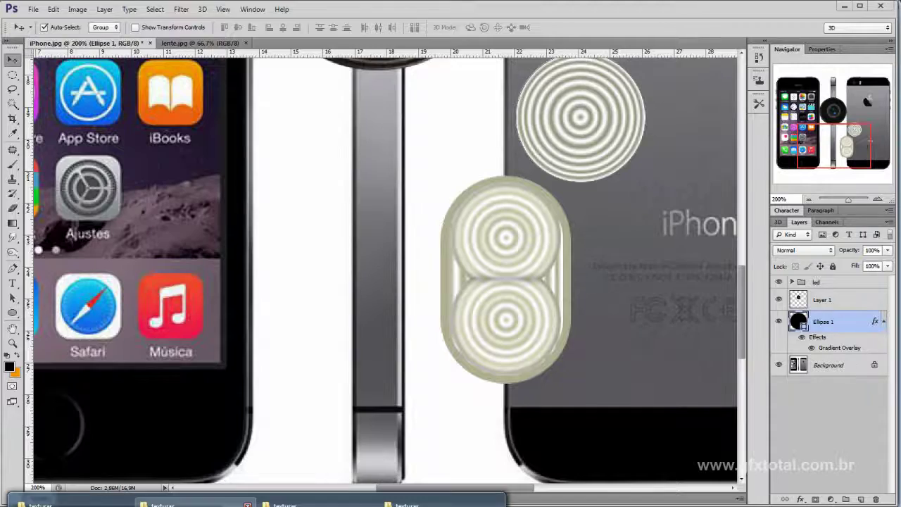
pyautogui.click(366, 501)
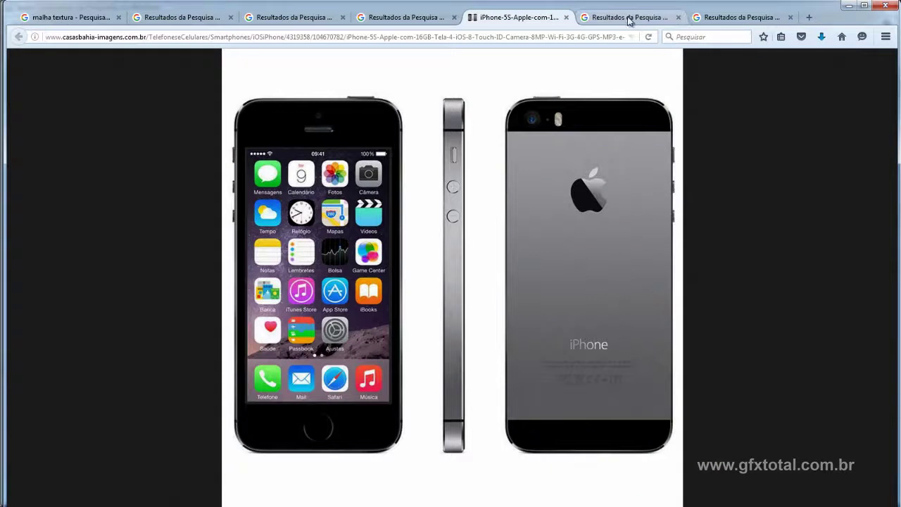
# Save the iPhone camera close-up image from Firefox as a JPEG into the texturas folder.
pyautogui.click(630, 18)
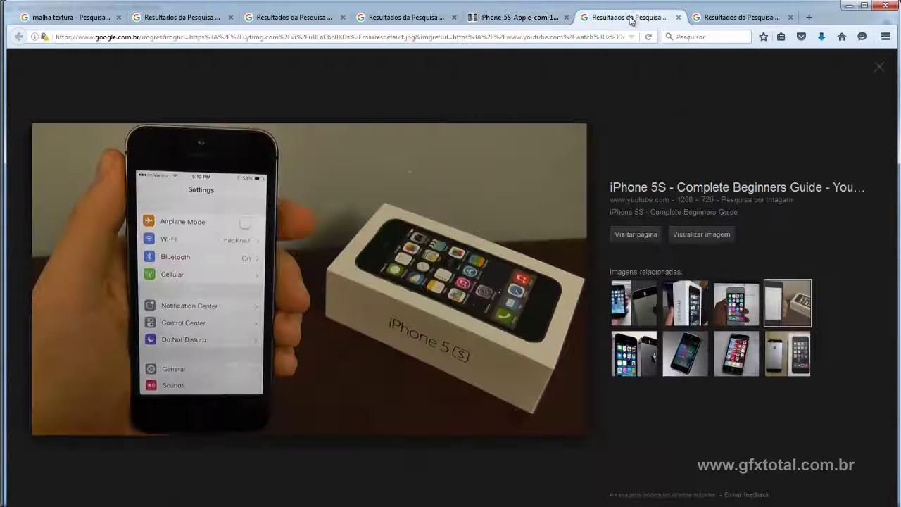
pyautogui.click(717, 19)
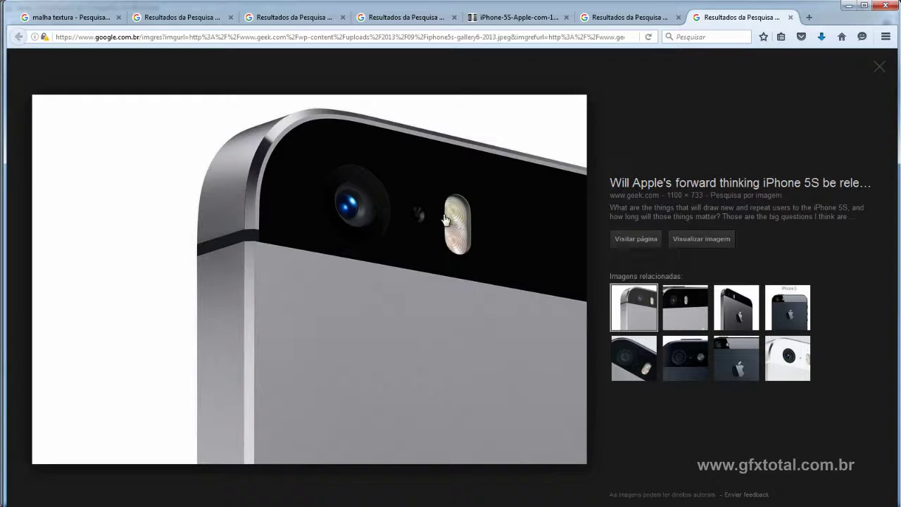
pyautogui.keyDown('ctrl'); pyautogui.scroll(1, 457, 238); pyautogui.keyUp('ctrl')
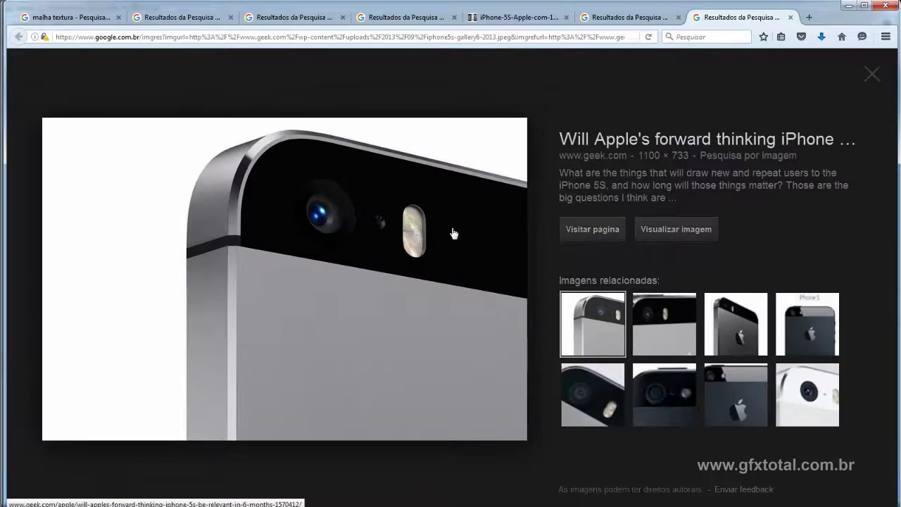
pyautogui.keyDown('ctrl'); pyautogui.scroll(-1, 422, 241); pyautogui.keyUp('ctrl')
pyautogui.keyDown('ctrl'); pyautogui.scroll(-1, 433, 234); pyautogui.keyUp('ctrl')
pyautogui.keyDown('ctrl'); pyautogui.scroll(1, 436, 231); pyautogui.keyUp('ctrl')
pyautogui.keyDown('ctrl'); pyautogui.scroll(1, 435, 233); pyautogui.keyUp('ctrl')
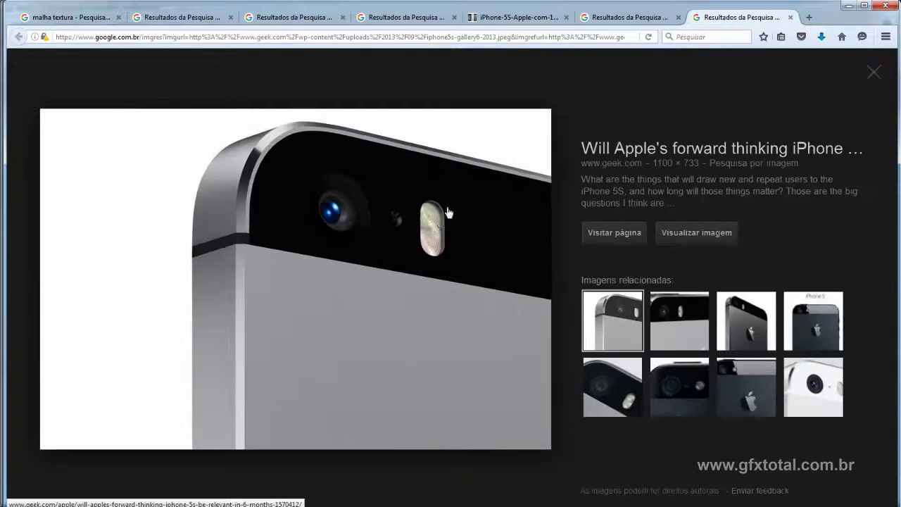
pyautogui.keyDown('ctrl'); pyautogui.scroll(1, 427, 232); pyautogui.keyUp('ctrl')
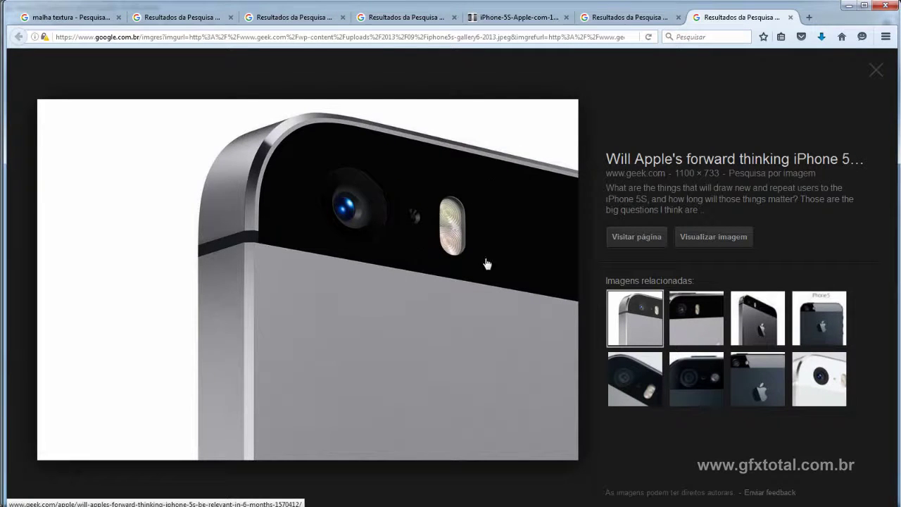
pyautogui.rightClick(382, 185)
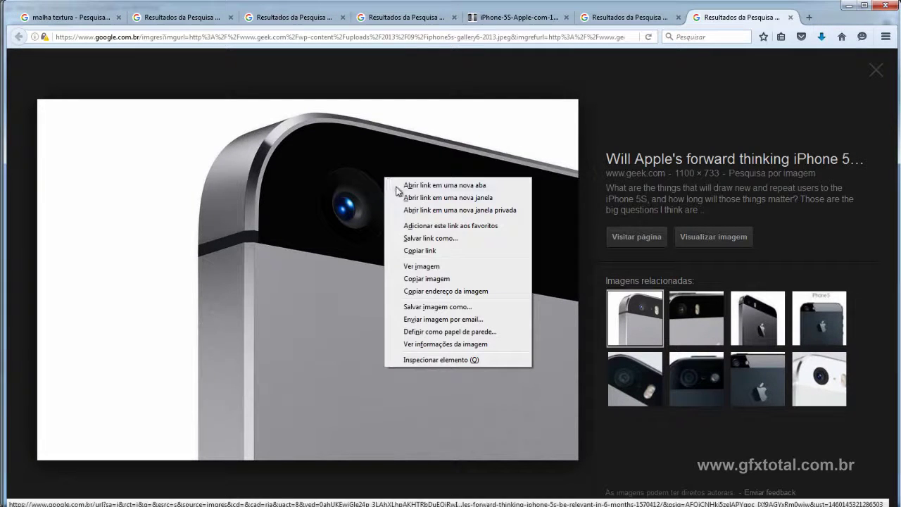
pyautogui.click(432, 306)
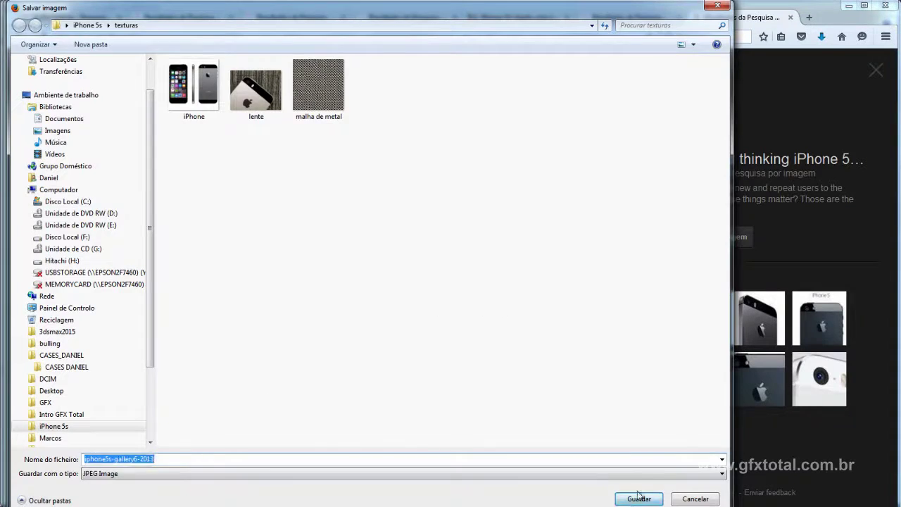
pyautogui.click(635, 495)
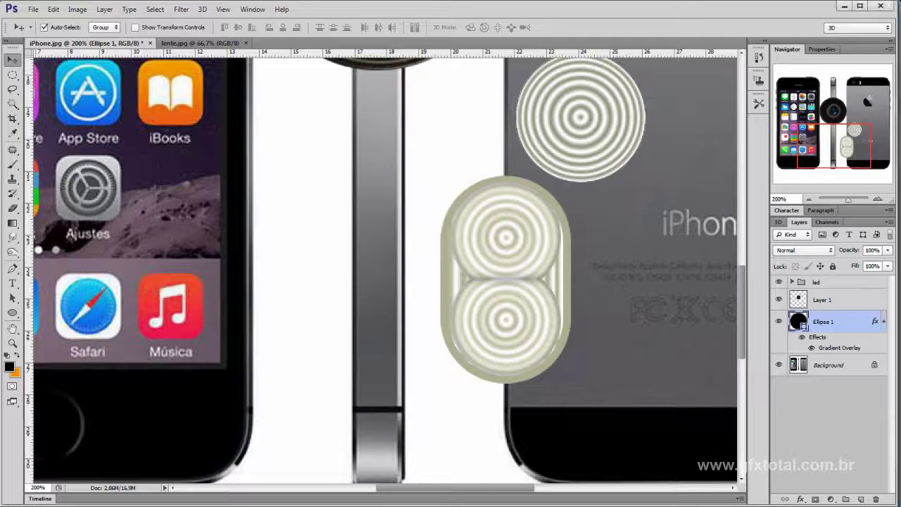
# Shift the double-ring pill left and duplicate the ring circle directly below the original.
pyautogui.moveTo(542, 246); pyautogui.dragTo(336, 252)
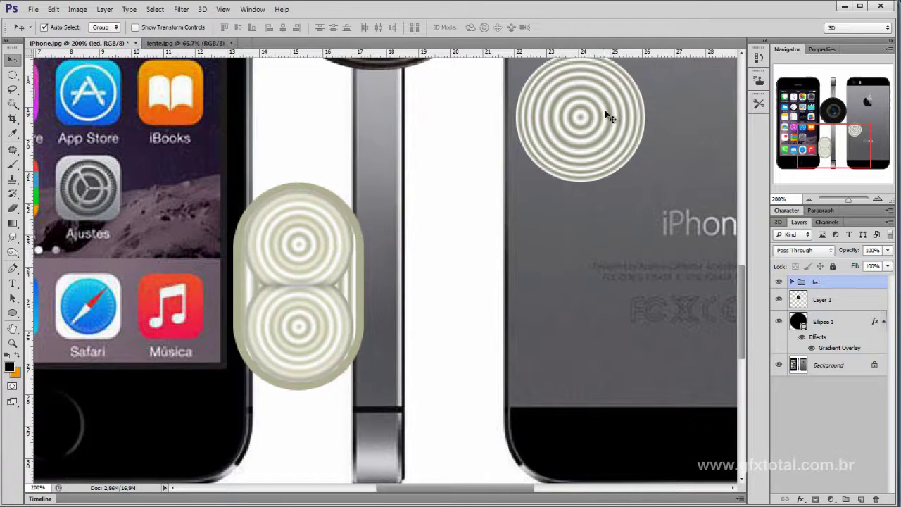
pyautogui.moveTo(606, 115); pyautogui.dragTo(609, 163)
pyautogui.moveTo(843, 146); pyautogui.dragTo(860, 95)
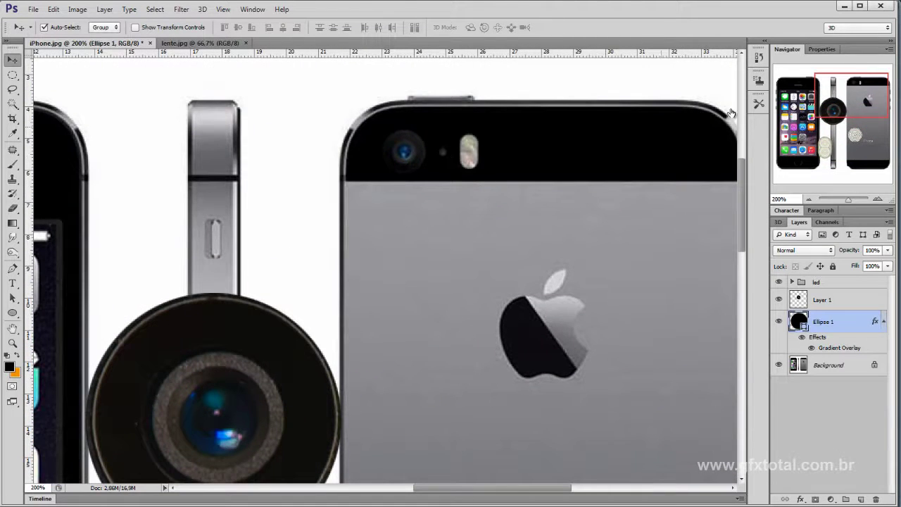
pyautogui.moveTo(841, 97); pyautogui.dragTo(832, 140)
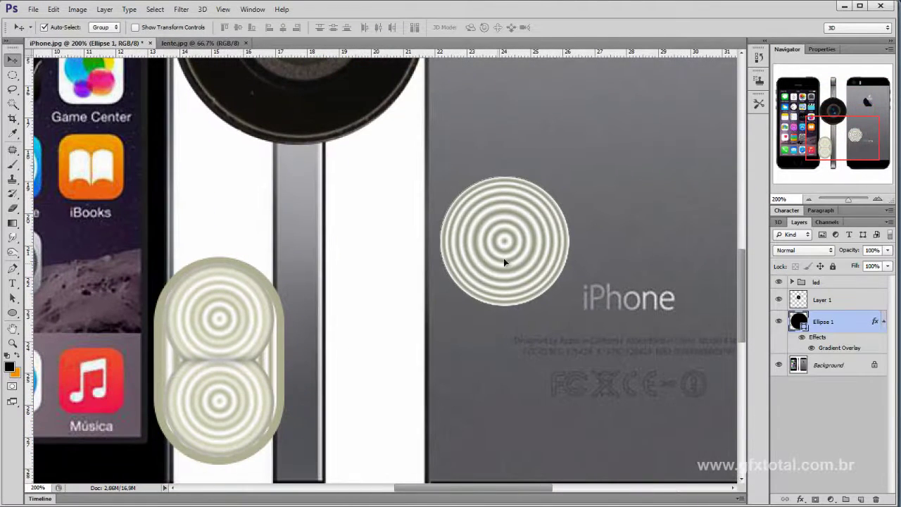
pyautogui.moveTo(504, 262)
pyautogui.mouseDown()
pyautogui.moveTo(519, 188)
pyautogui.moveTo(520, 305)
pyautogui.mouseUp()
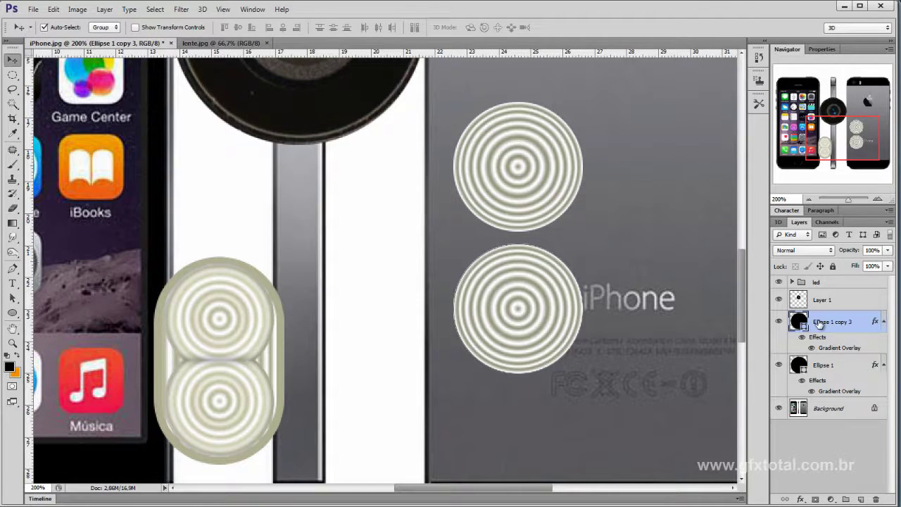
# Rasterize the layer styles of Ellipse 1 copy 3 and Ellipse 1.
pyautogui.rightClick(818, 322)
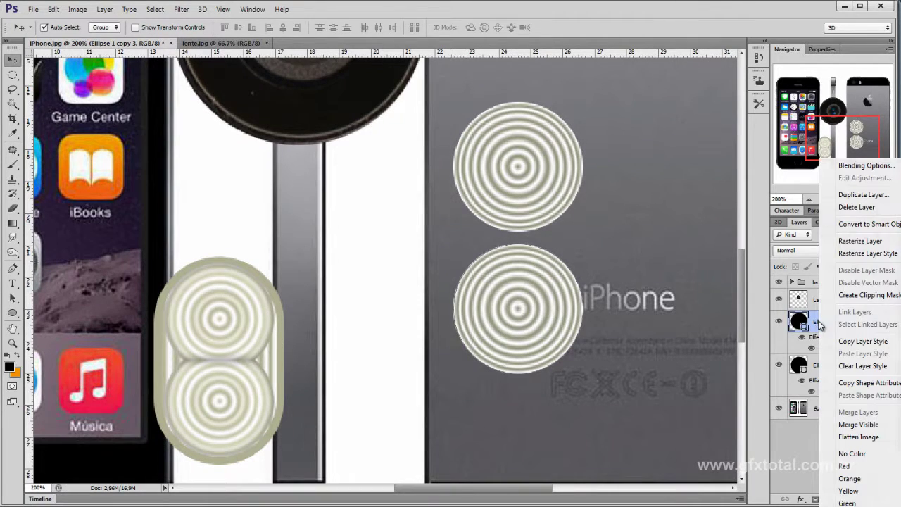
pyautogui.click(878, 259)
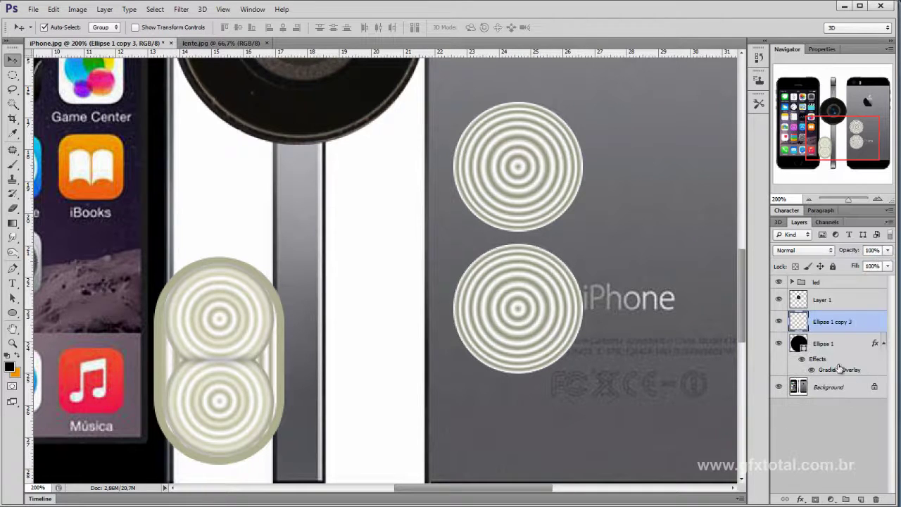
pyautogui.click(827, 344)
pyautogui.rightClick(825, 344)
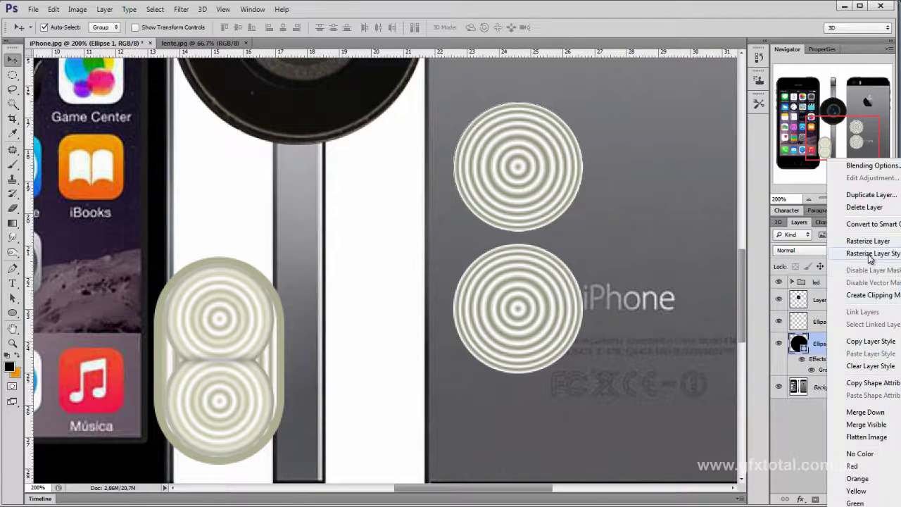
pyautogui.click(867, 258)
# Trim the top circle's lower part flat and move the lower circle up against it.
pyautogui.click(12, 75)
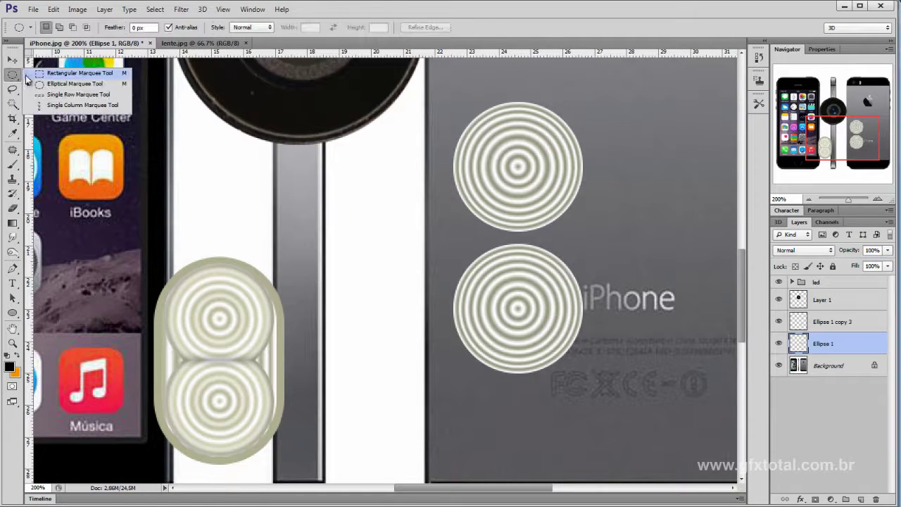
pyautogui.click(79, 73)
pyautogui.moveTo(619, 243); pyautogui.dragTo(425, 208)
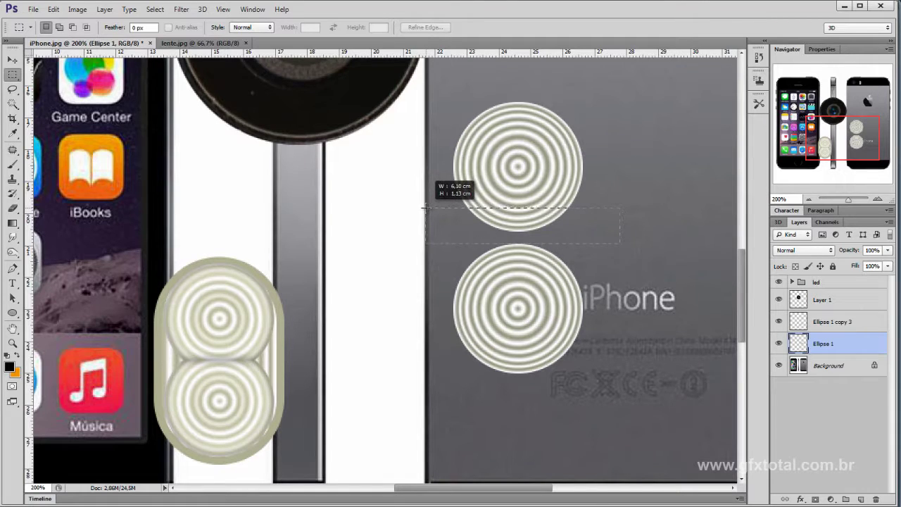
pyautogui.press('Delete')
pyautogui.hotkey('ctrl', 'd')
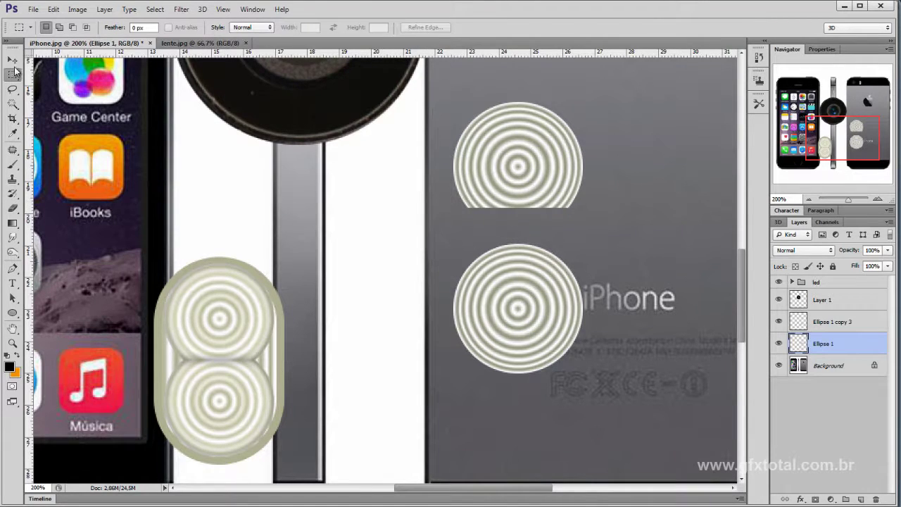
pyautogui.click(12, 60)
pyautogui.moveTo(503, 336); pyautogui.dragTo(502, 273)
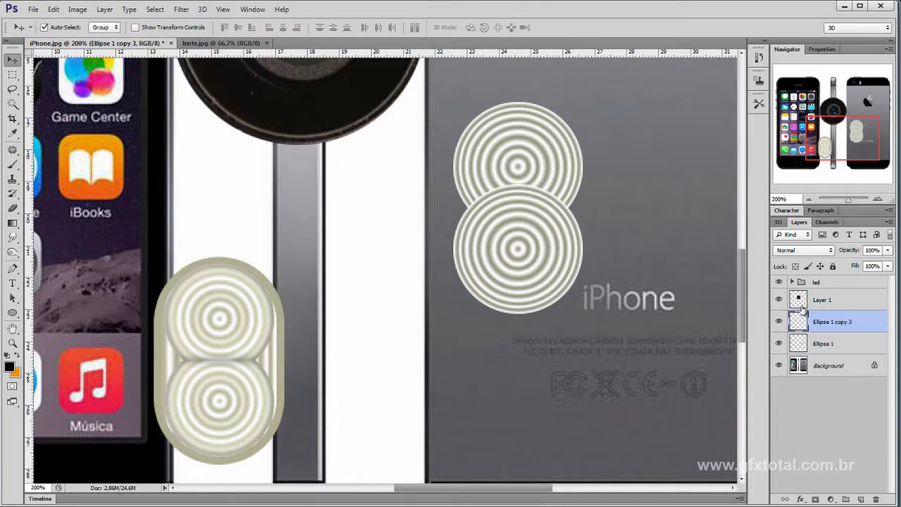
# Put the lower circle's layer beneath the top one, then draw and delete trial black rounded rectangles.
pyautogui.moveTo(810, 322); pyautogui.dragTo(780, 355)
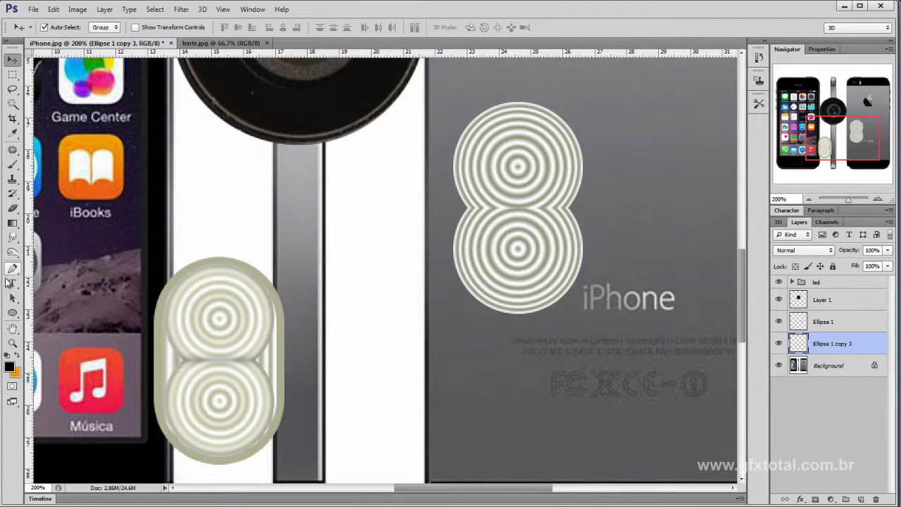
pyautogui.click(12, 314)
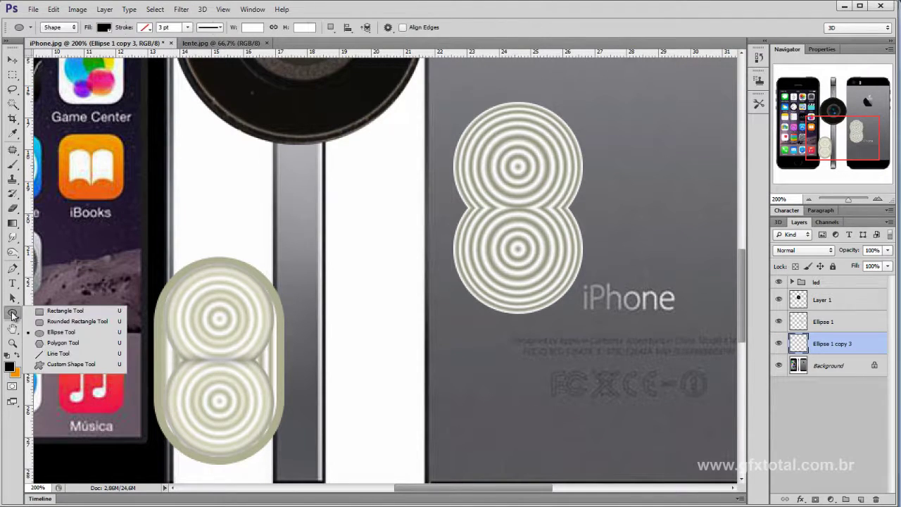
pyautogui.click(71, 322)
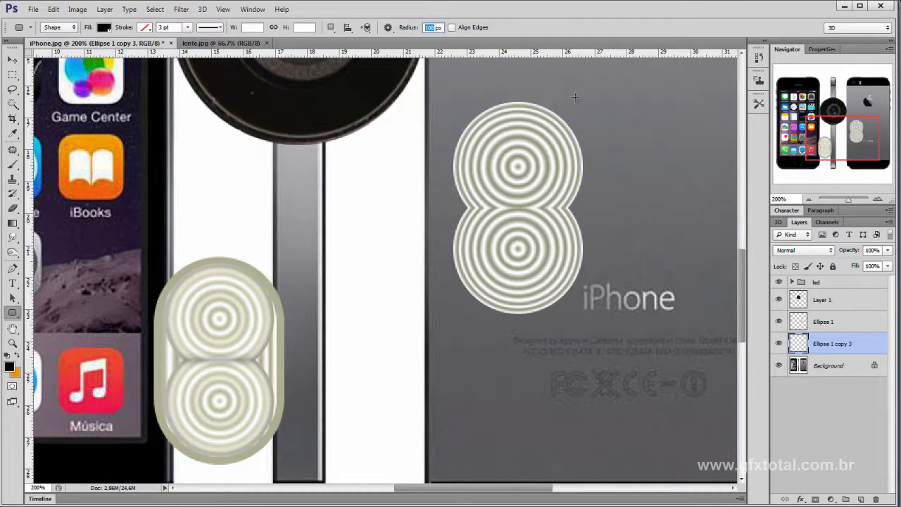
pyautogui.moveTo(647, 109); pyautogui.dragTo(692, 253)
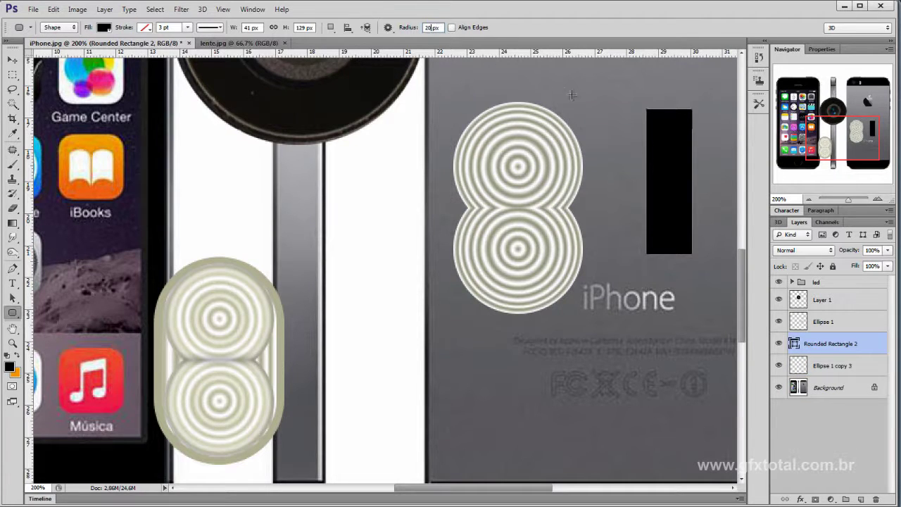
pyautogui.moveTo(611, 122); pyautogui.dragTo(725, 230)
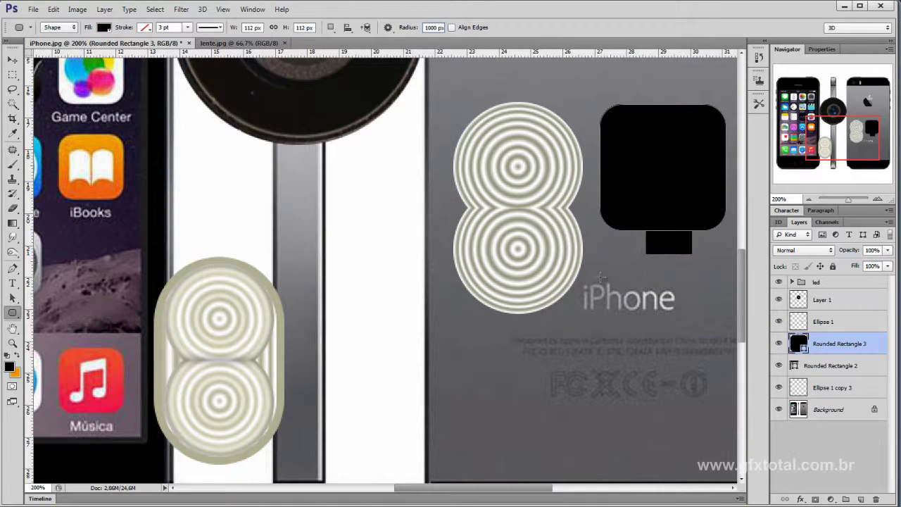
pyautogui.moveTo(607, 275); pyautogui.dragTo(674, 435)
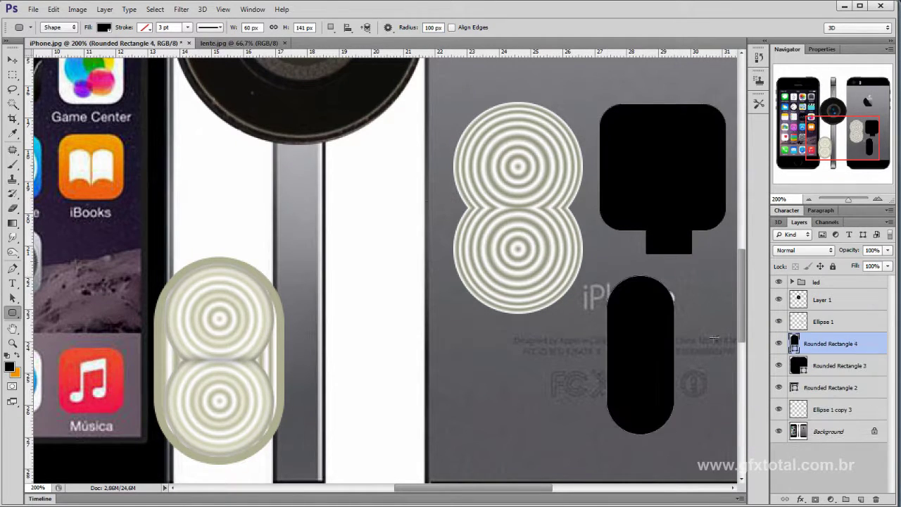
pyautogui.click(12, 57)
pyautogui.click(629, 204)
pyautogui.press('Delete')
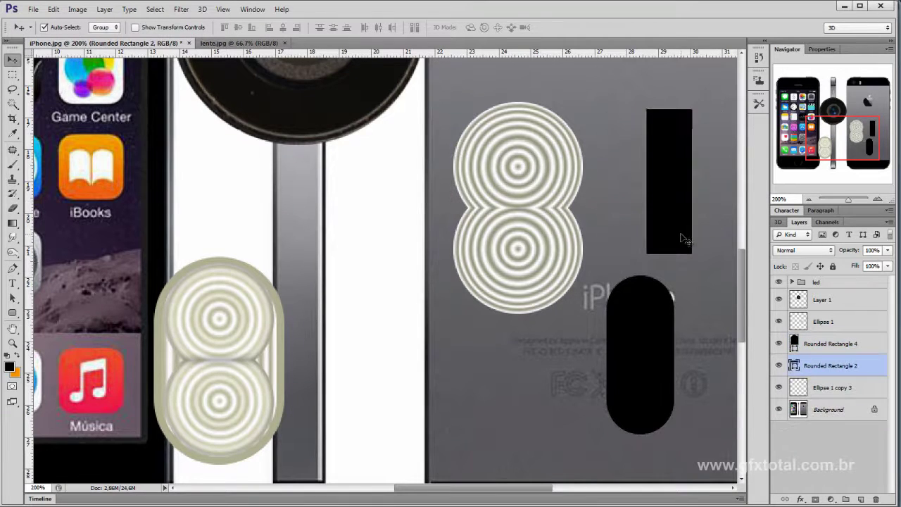
pyautogui.press('Delete')
pyautogui.press('Delete')
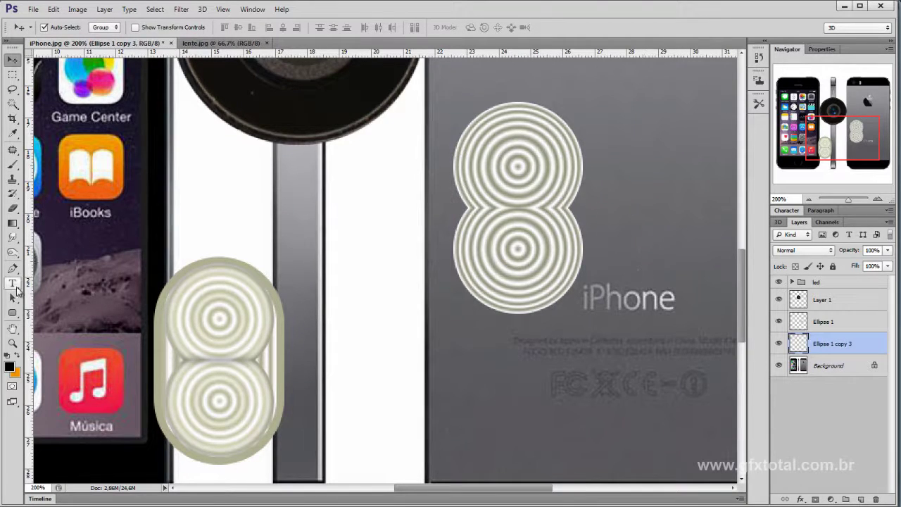
# Draw a 4.13 × 6.56 cm rounded rectangle around the figure-eight.
pyautogui.moveTo(13, 314); pyautogui.dragTo(47, 325)
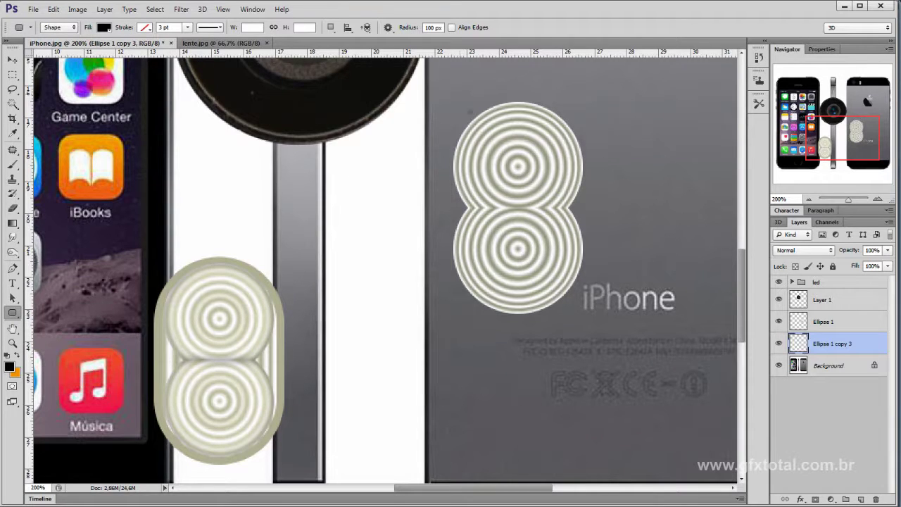
pyautogui.moveTo(460, 98); pyautogui.dragTo(569, 258)
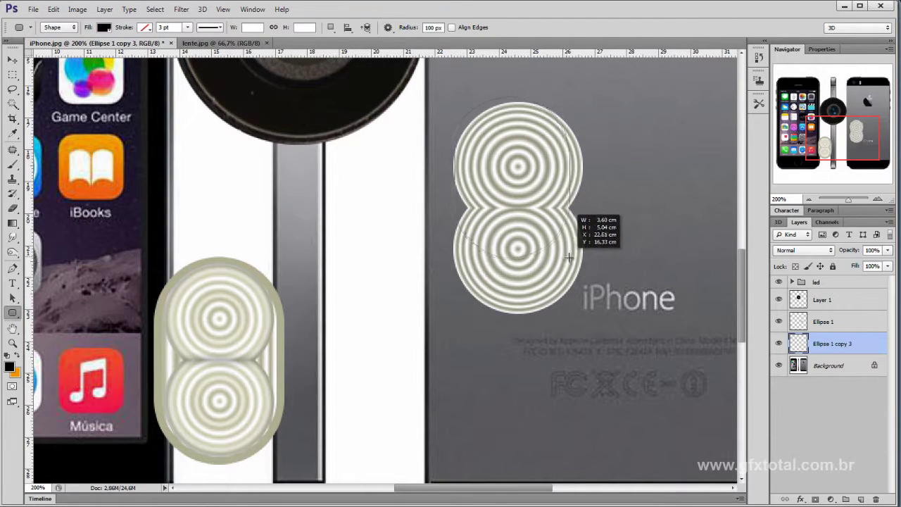
pyautogui.moveTo(569, 258); pyautogui.dragTo(585, 312)
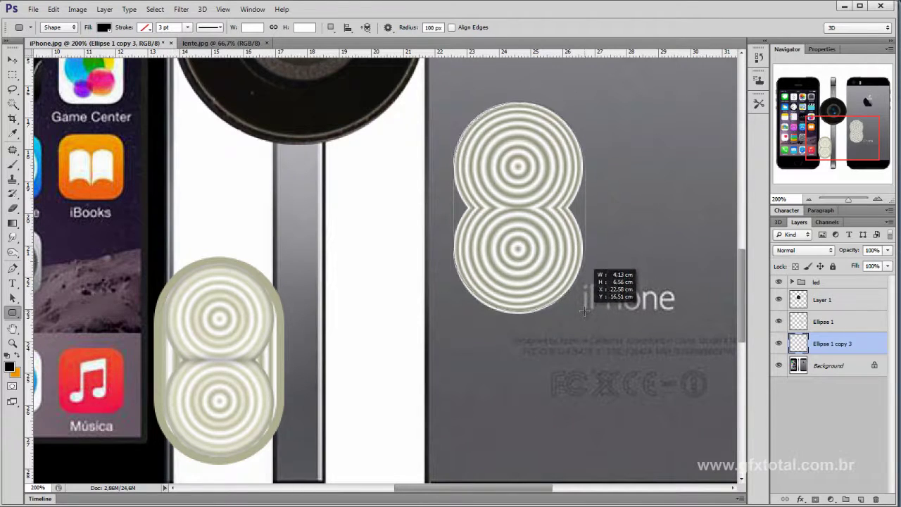
# Send the pill behind the rings and fill it with the rings' sampled beige-grey colour.
pyautogui.moveTo(584, 311); pyautogui.dragTo(583, 310)
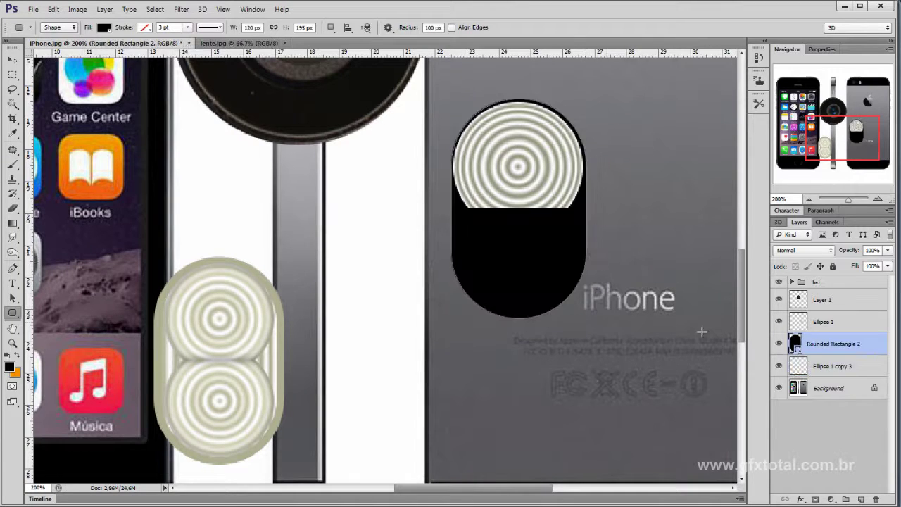
pyautogui.moveTo(796, 345); pyautogui.dragTo(796, 368)
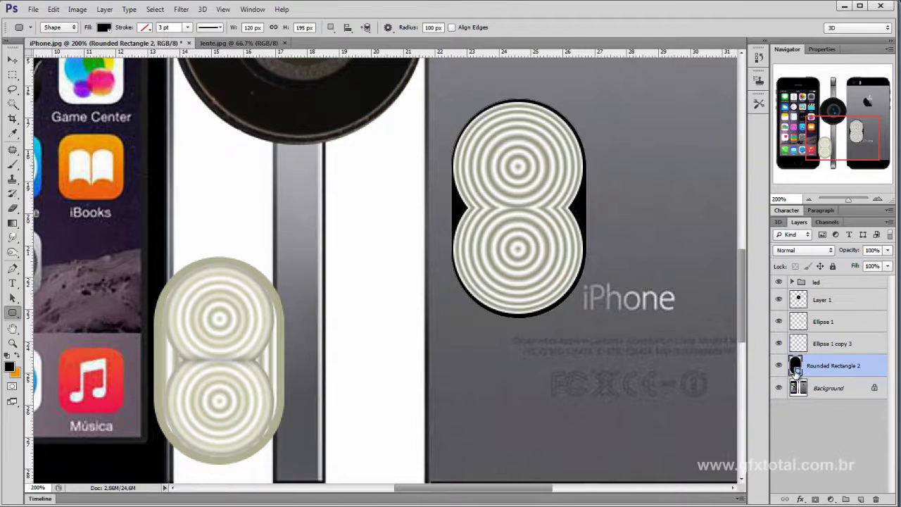
pyautogui.doubleClick(796, 366)
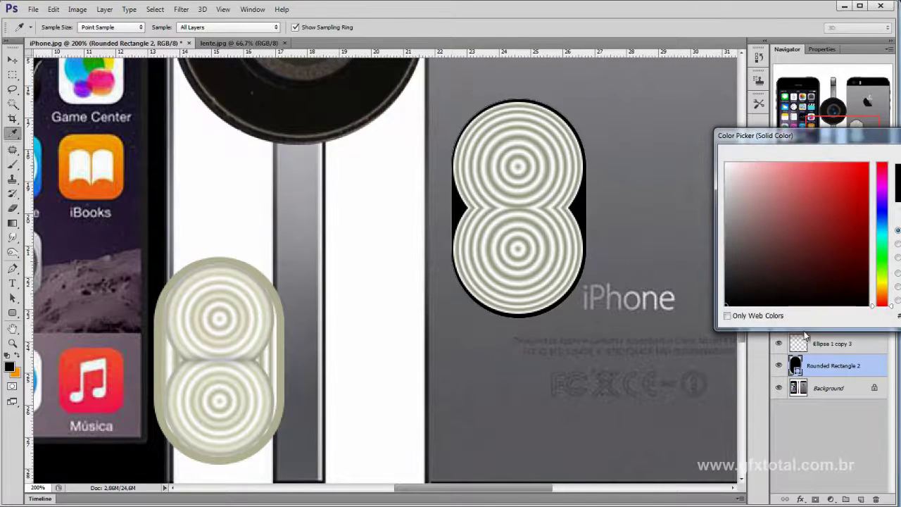
pyautogui.moveTo(822, 141)
pyautogui.mouseDown()
pyautogui.moveTo(702, 142)
pyautogui.moveTo(215, 215)
pyautogui.mouseUp()
pyautogui.click(562, 209)
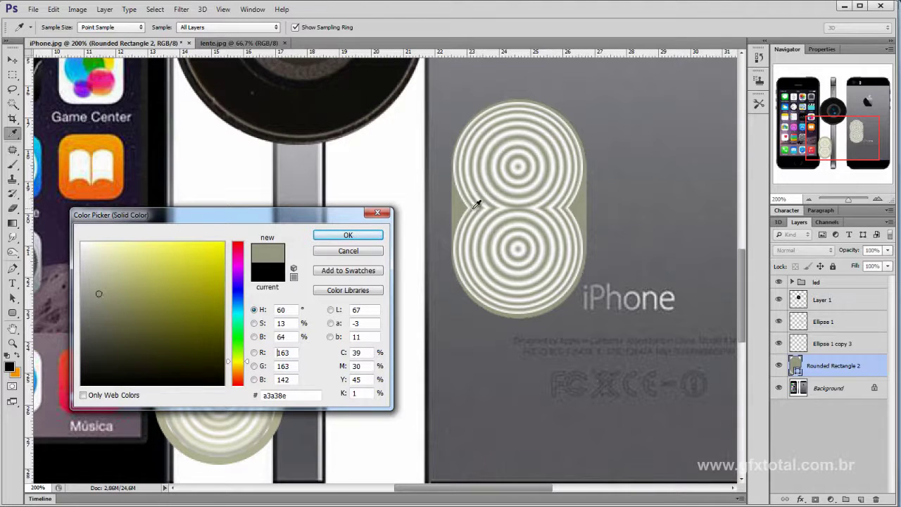
pyautogui.moveTo(476, 203); pyautogui.dragTo(474, 197)
pyautogui.click(347, 235)
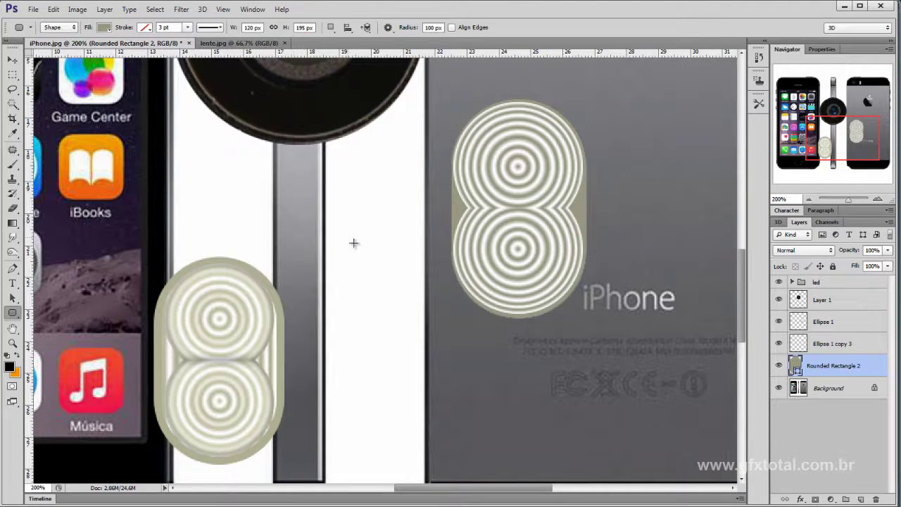
pyautogui.click(811, 199)
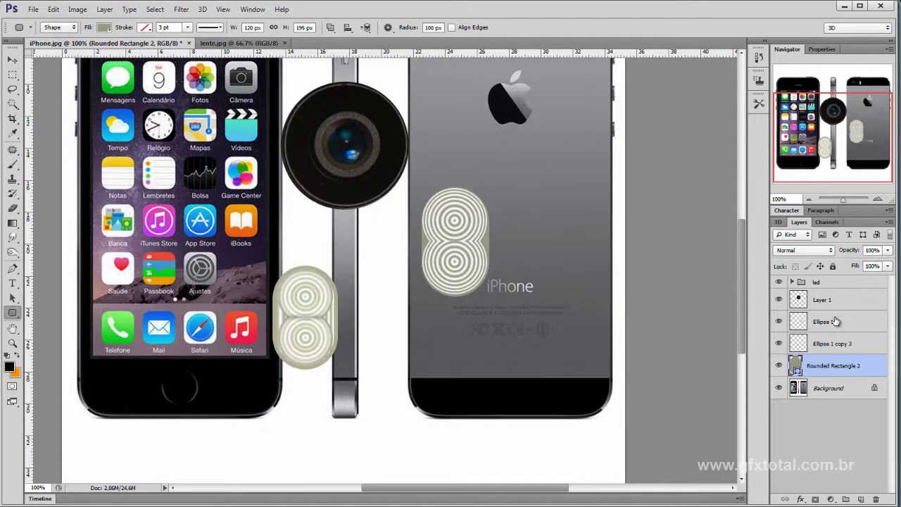
# Select Ellipse 1, Ellipse 1 copy 3 and Rounded Rectangle 2 and group them as Group 1.
pyautogui.keyDown('shift'); pyautogui.click(836, 322); pyautogui.keyUp('shift')
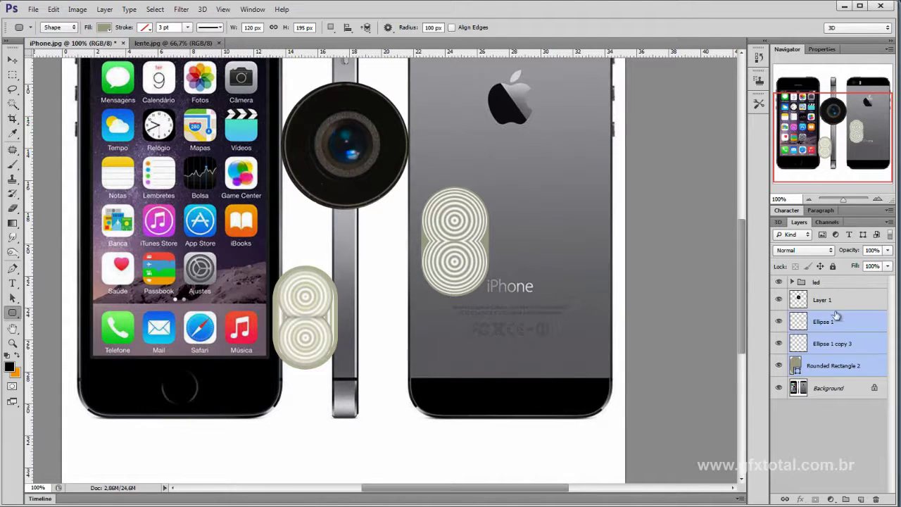
pyautogui.doubleClick(780, 322)
pyautogui.click(780, 344)
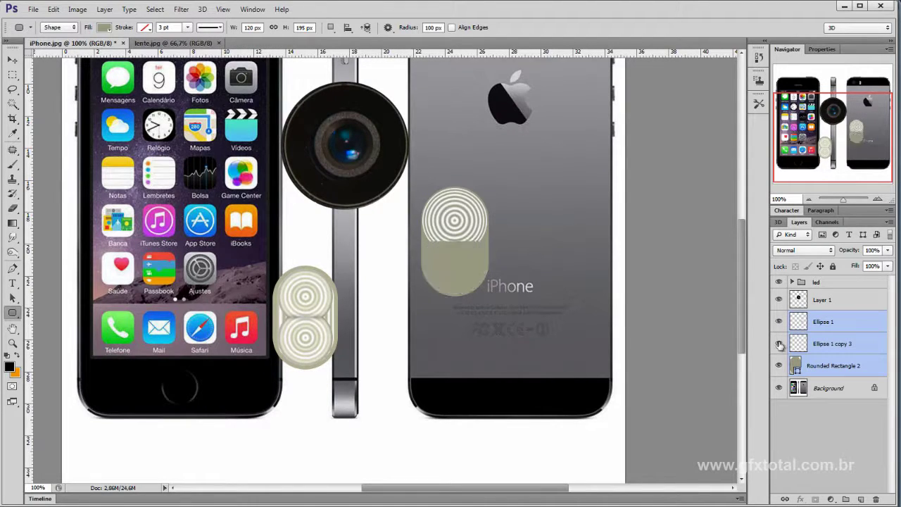
pyautogui.click(781, 344)
pyautogui.doubleClick(780, 365)
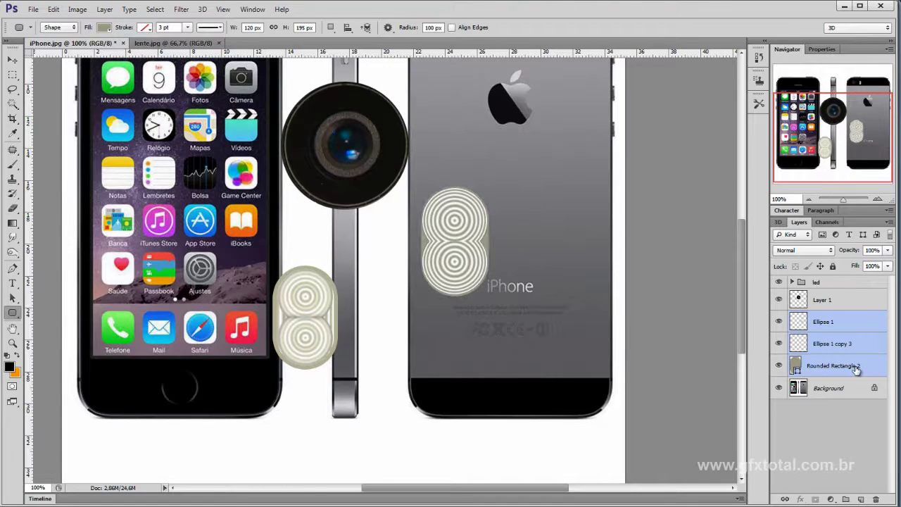
pyautogui.hotkey('ctrl', 'g')
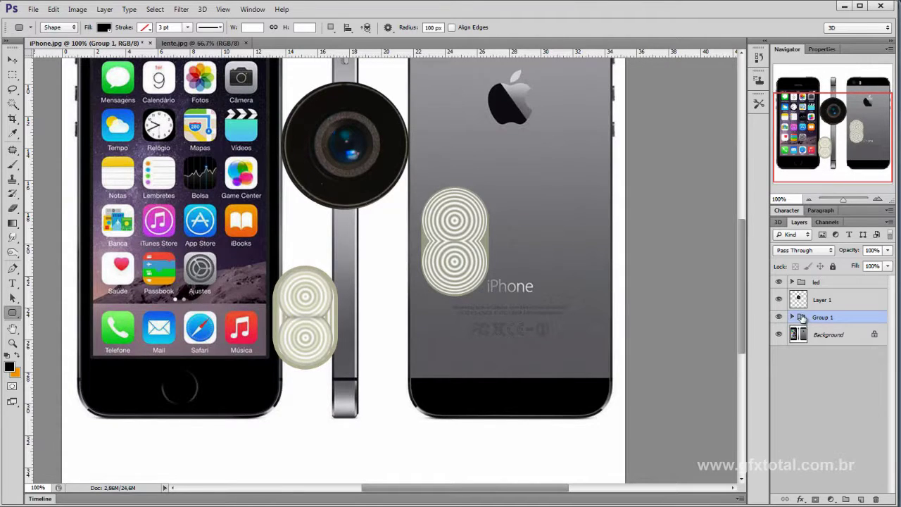
# Move Group 1's flash pattern above the iPhone lettering on the back phone and reposition the lens circle.
pyautogui.doubleClick(780, 316)
pyautogui.click(12, 59)
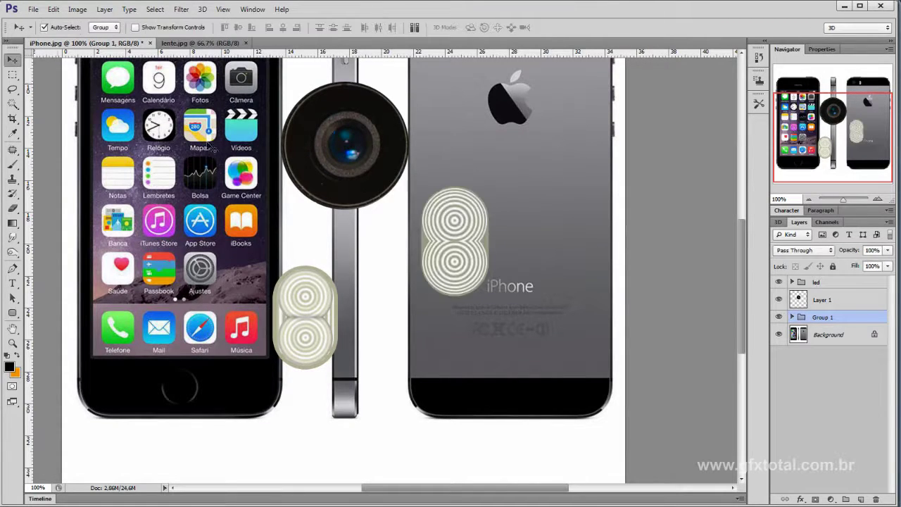
pyautogui.moveTo(443, 255); pyautogui.dragTo(500, 230)
pyautogui.moveTo(302, 328)
pyautogui.mouseDown()
pyautogui.moveTo(413, 273)
pyautogui.moveTo(419, 288)
pyautogui.mouseUp()
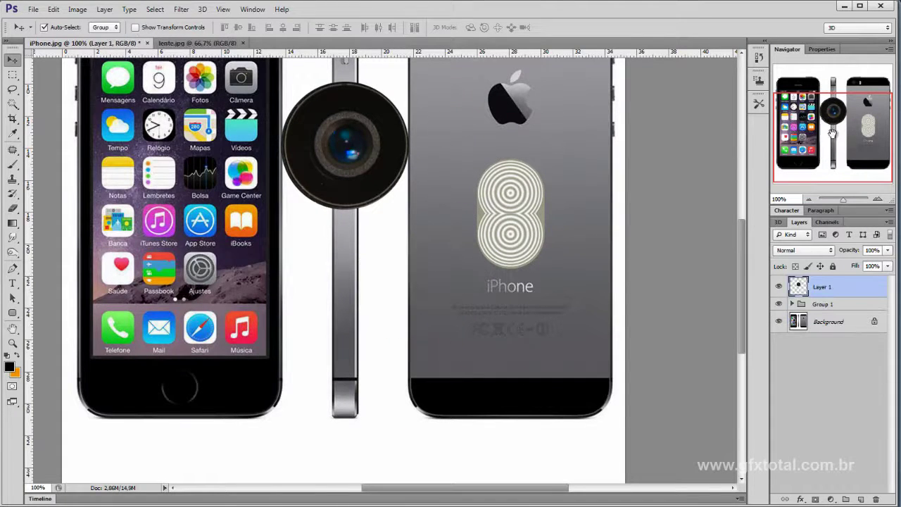
pyautogui.moveTo(833, 132); pyautogui.dragTo(821, 120)
pyautogui.moveTo(345, 297)
pyautogui.mouseDown()
pyautogui.moveTo(440, 237)
pyautogui.moveTo(334, 221)
pyautogui.moveTo(345, 230)
pyautogui.mouseUp()
# Copy an elliptical selection fitted around the camera lens in the lente photo.
pyautogui.click(189, 43)
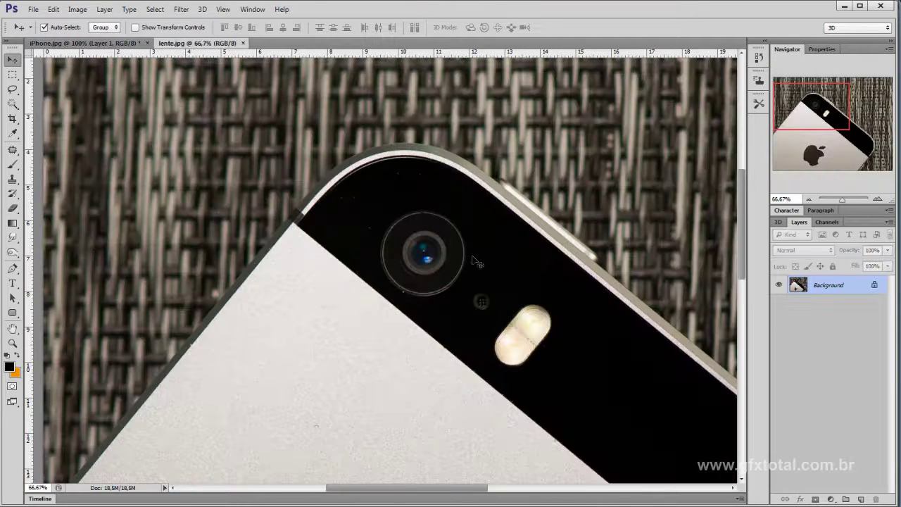
pyautogui.click(878, 199)
pyautogui.click(878, 199)
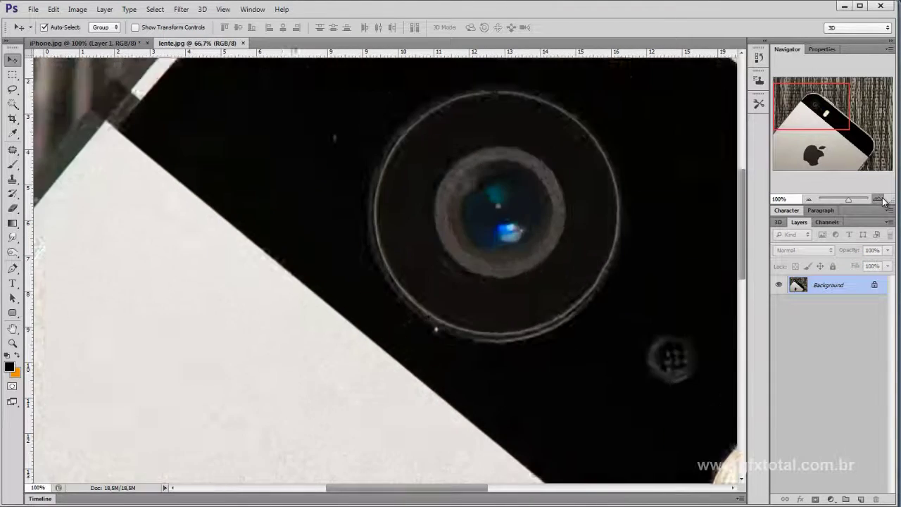
pyautogui.click(878, 199)
pyautogui.moveTo(632, 220); pyautogui.dragTo(492, 285)
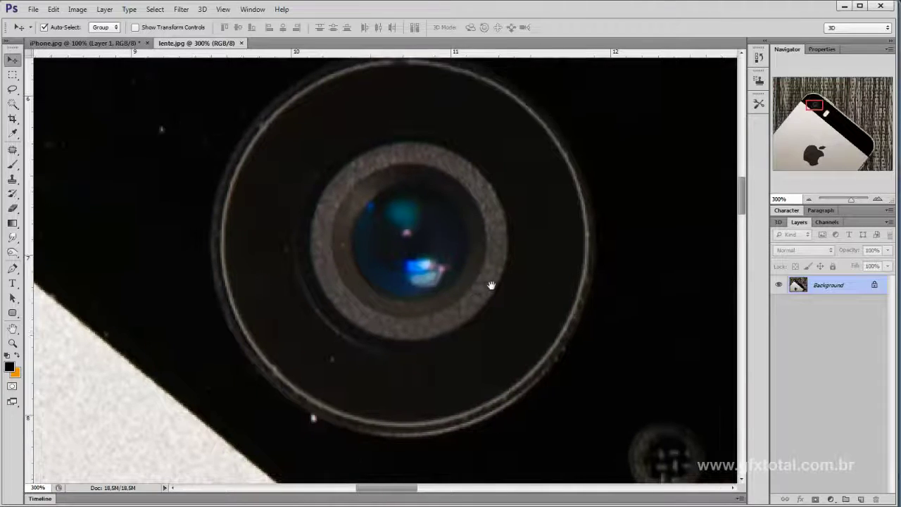
pyautogui.click(809, 199)
pyautogui.click(809, 199)
pyautogui.moveTo(12, 74); pyautogui.dragTo(58, 89)
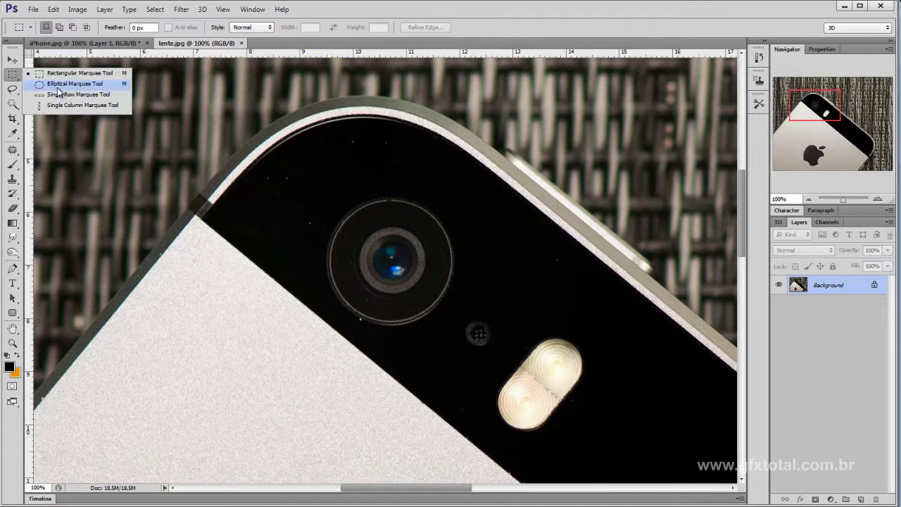
pyautogui.click(62, 89)
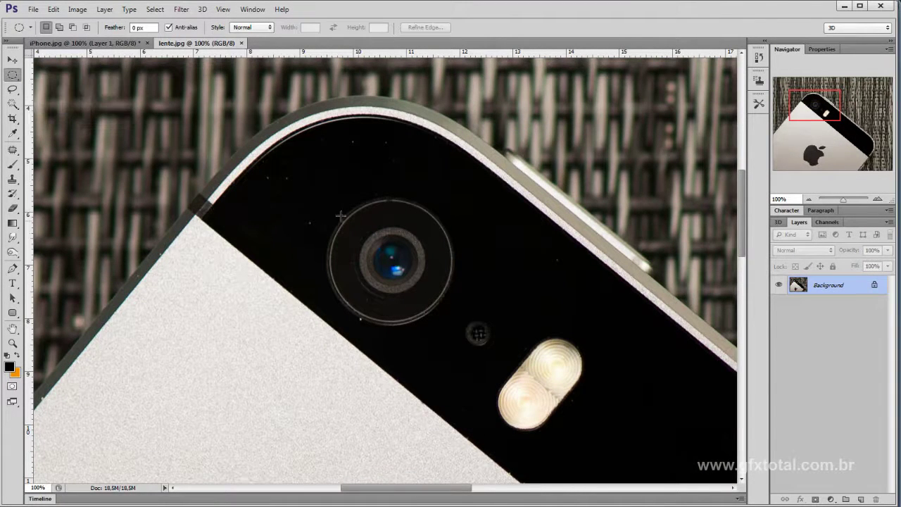
pyautogui.keyDown('shift'); pyautogui.moveTo(310, 167); pyautogui.dragTo(447, 290); pyautogui.keyUp('shift')
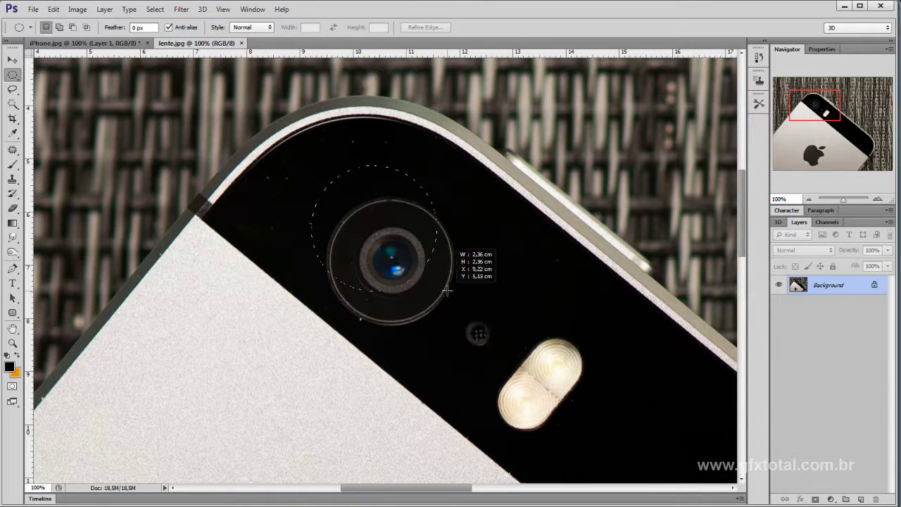
pyautogui.moveTo(447, 290)
pyautogui.keyDown('shift'); pyautogui.mouseDown()
pyautogui.moveTo(489, 238)
pyautogui.moveTo(462, 323)
pyautogui.mouseUp(); pyautogui.keyUp('shift')
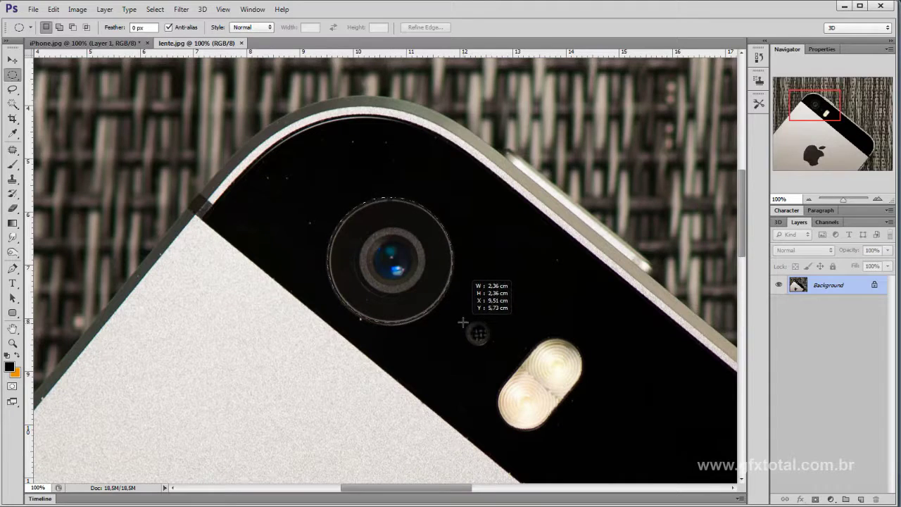
pyautogui.keyDown('shift'); pyautogui.moveTo(463, 323); pyautogui.dragTo(463, 325); pyautogui.keyUp('shift')
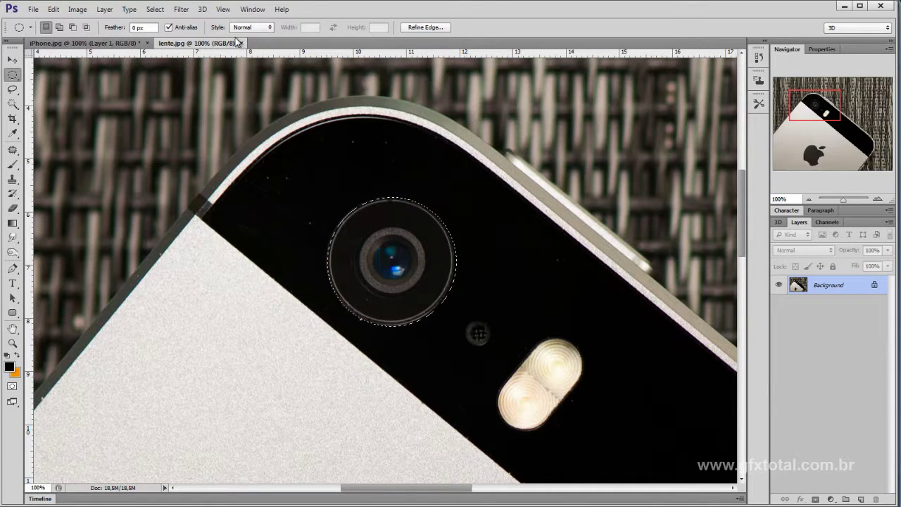
pyautogui.hotkey('ctrl', 'c')
# Paste the lens into the iPhone document, drop the duplicate, and place lens and flash on the back phone.
pyautogui.click(85, 42)
pyautogui.hotkey('ctrl', 'v')
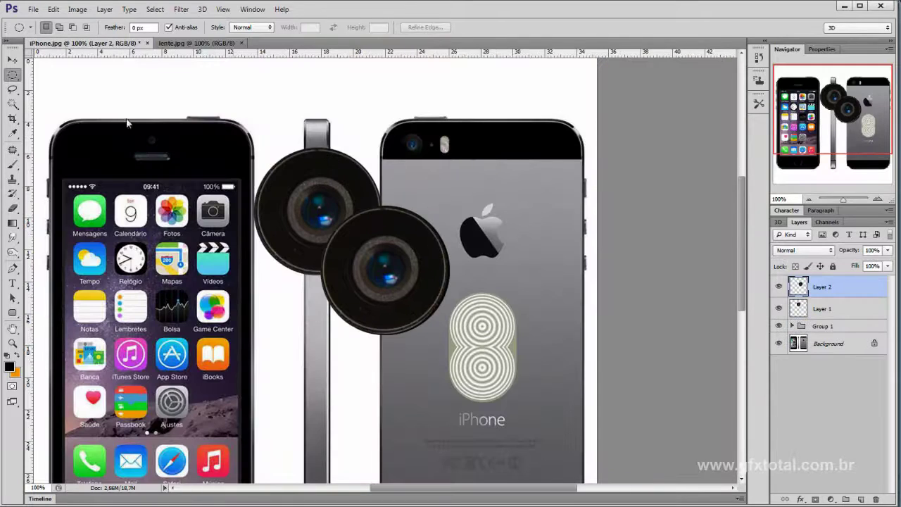
pyautogui.click(12, 60)
pyautogui.moveTo(376, 273); pyautogui.dragTo(408, 265)
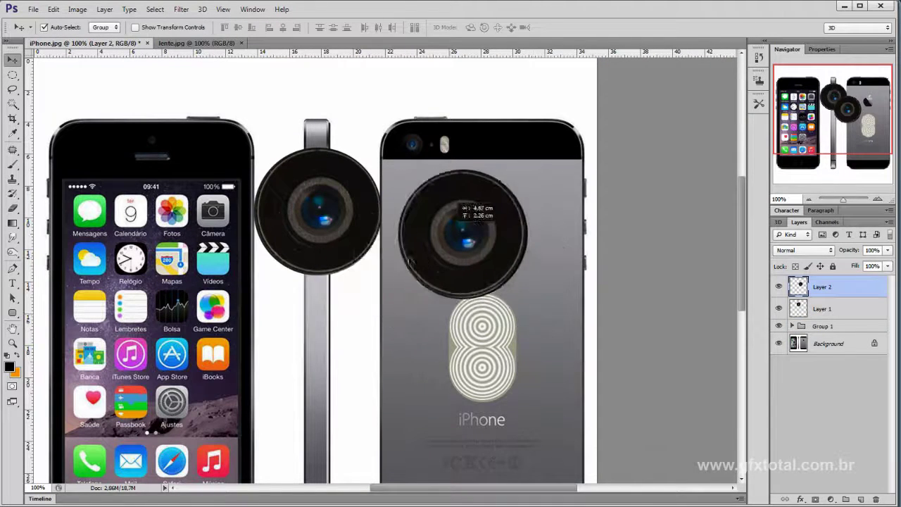
pyautogui.press('Delete')
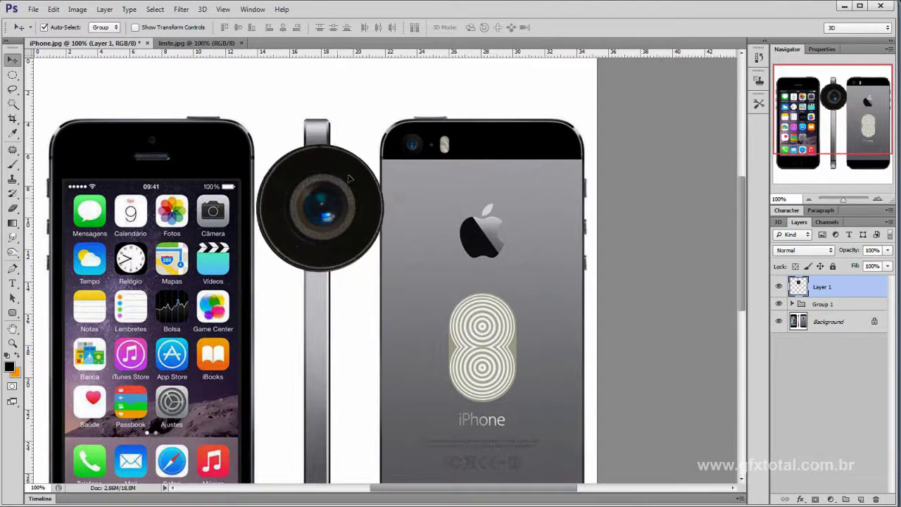
pyautogui.moveTo(334, 206)
pyautogui.mouseDown()
pyautogui.moveTo(414, 223)
pyautogui.moveTo(397, 121)
pyautogui.moveTo(392, 148)
pyautogui.mouseUp()
pyautogui.moveTo(488, 343)
pyautogui.mouseDown()
pyautogui.moveTo(493, 138)
pyautogui.moveTo(490, 287)
pyautogui.mouseUp()
pyautogui.moveTo(379, 99); pyautogui.dragTo(373, 229)
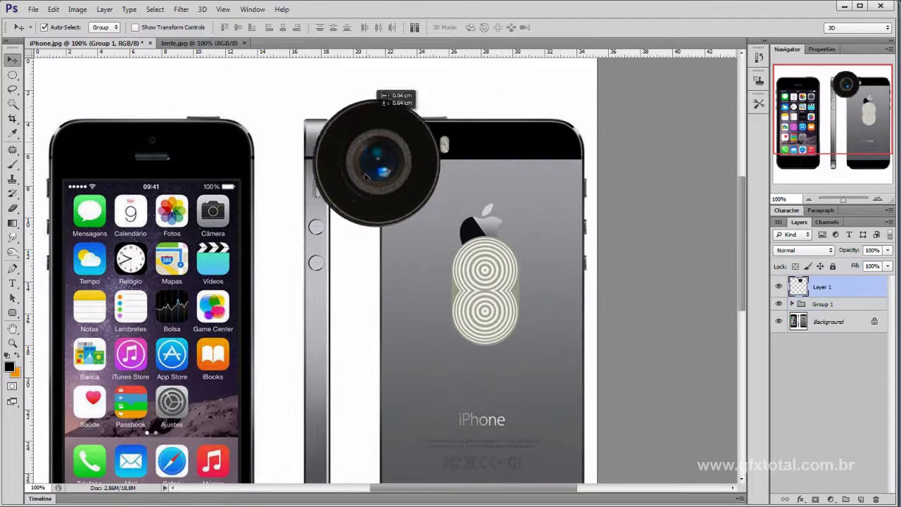
# Zoom the lente photo in on the flash beside the lens, settling at 200%.
pyautogui.click(212, 45)
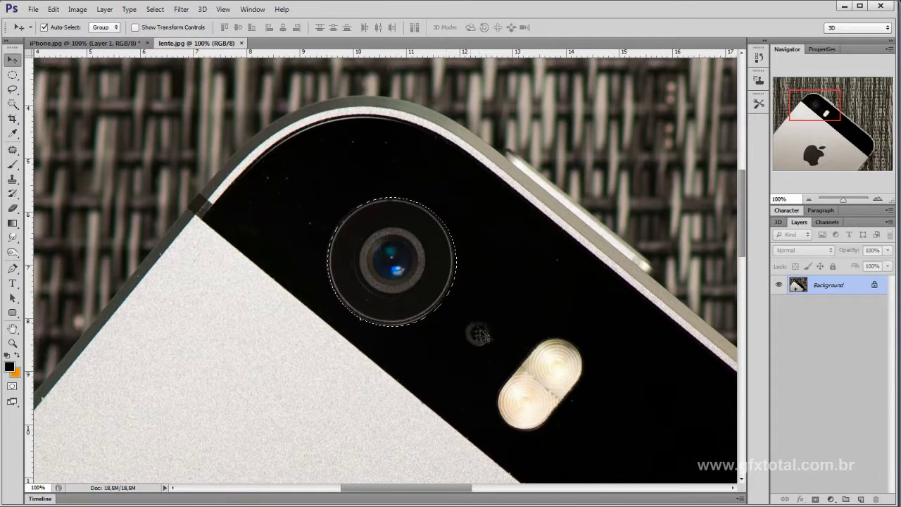
pyautogui.hotkey('ctrl', '+')
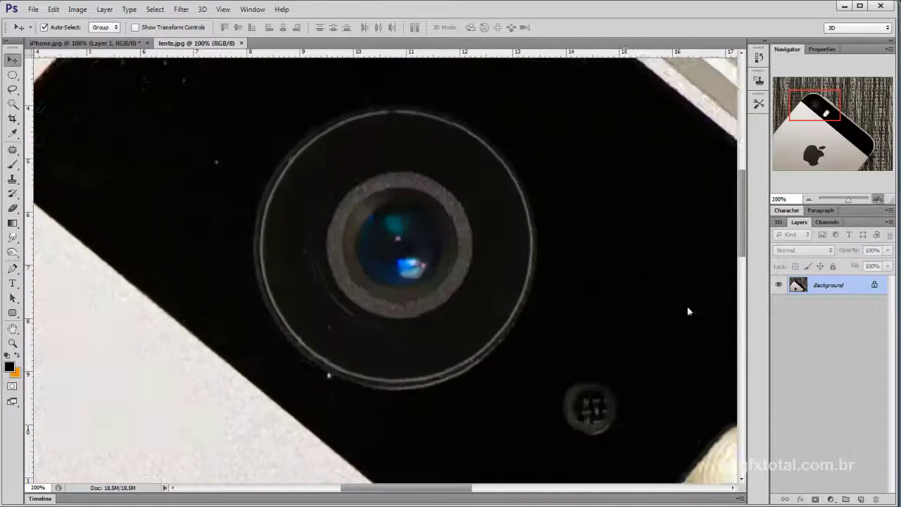
pyautogui.hotkey('ctrl', '+')
pyautogui.moveTo(423, 214); pyautogui.dragTo(266, 97)
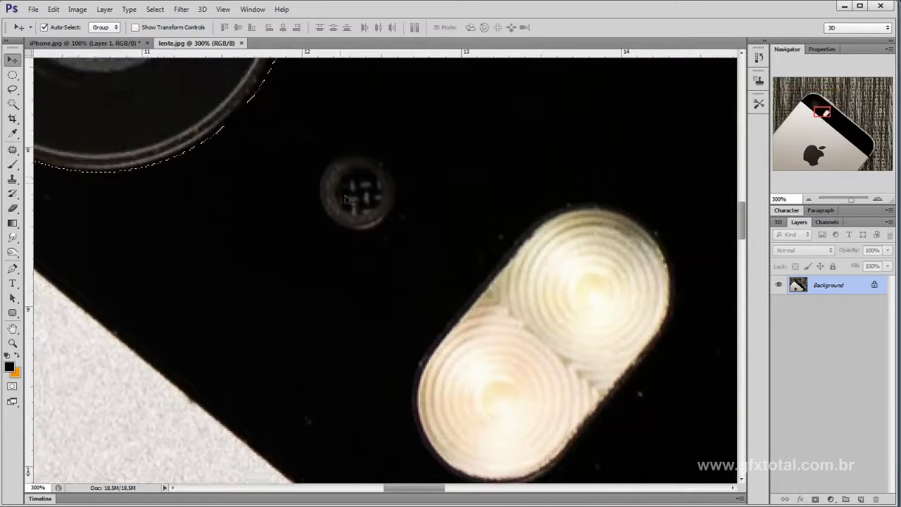
pyautogui.click(809, 199)
# Drag the malha de metal image from the texturas folder into the iPhone.jpg document.
pyautogui.click(809, 198)
pyautogui.click(809, 199)
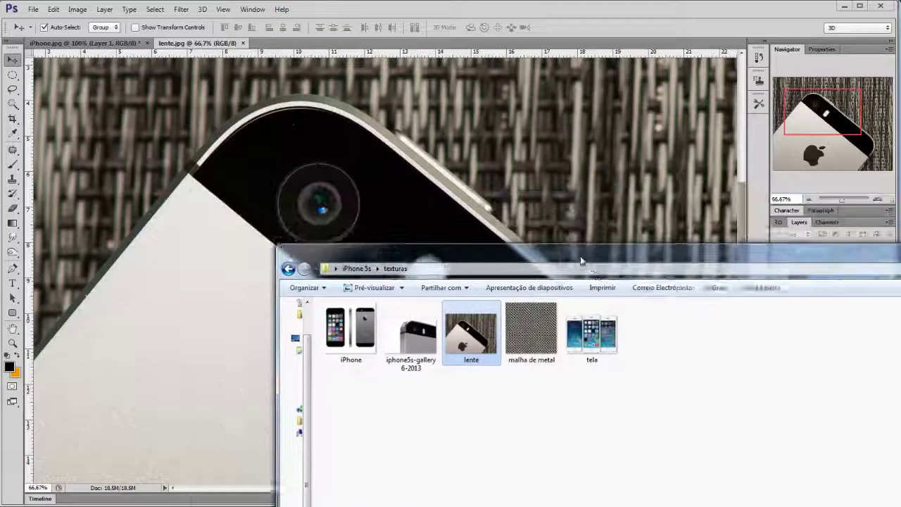
pyautogui.moveTo(538, 335)
pyautogui.mouseDown()
pyautogui.moveTo(196, 58)
pyautogui.moveTo(338, 119)
pyautogui.moveTo(394, 131)
pyautogui.mouseUp()
# Scale the metal mesh down to a small square at the front phone's top.
pyautogui.click(810, 199)
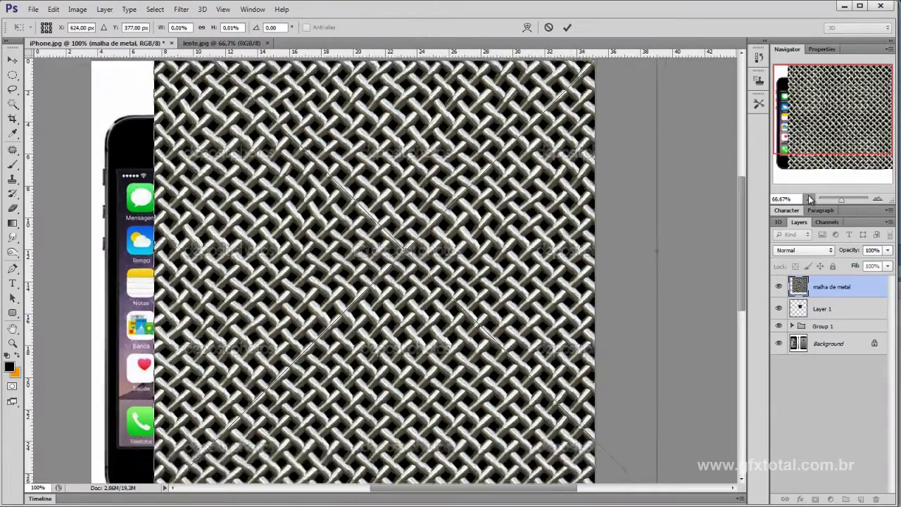
pyautogui.click(810, 199)
pyautogui.moveTo(560, 93); pyautogui.dragTo(376, 167)
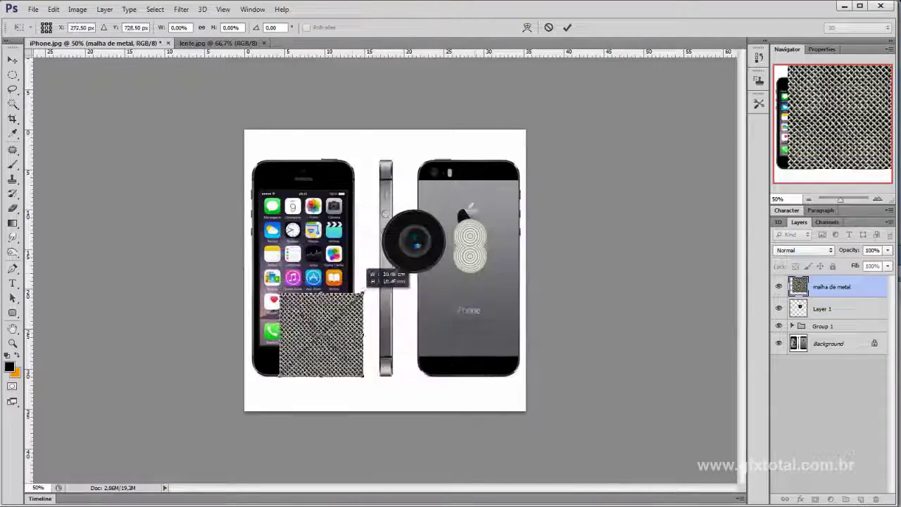
pyautogui.moveTo(345, 204); pyautogui.dragTo(302, 183)
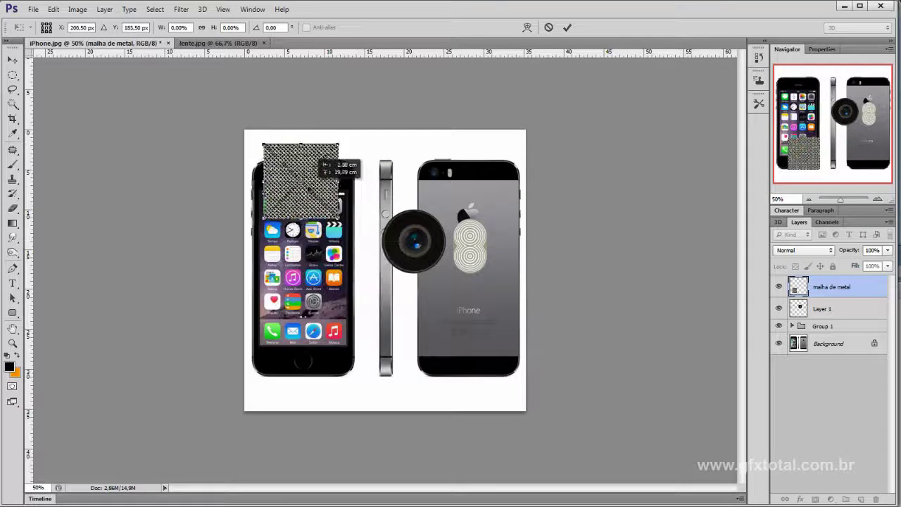
pyautogui.press('Return')
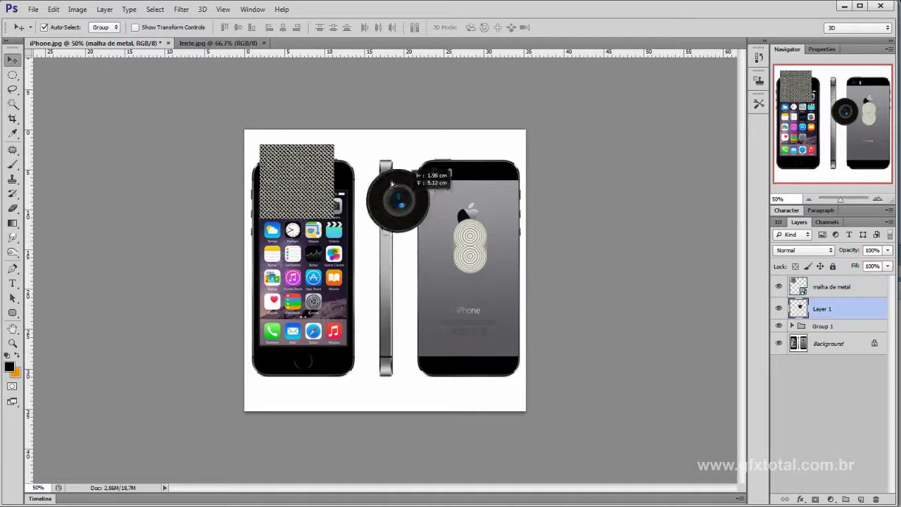
# Move the lens to the side phone's top and the flash pattern to the back phone's top.
pyautogui.moveTo(451, 251); pyautogui.dragTo(423, 185)
pyautogui.moveTo(471, 218); pyautogui.dragTo(459, 153)
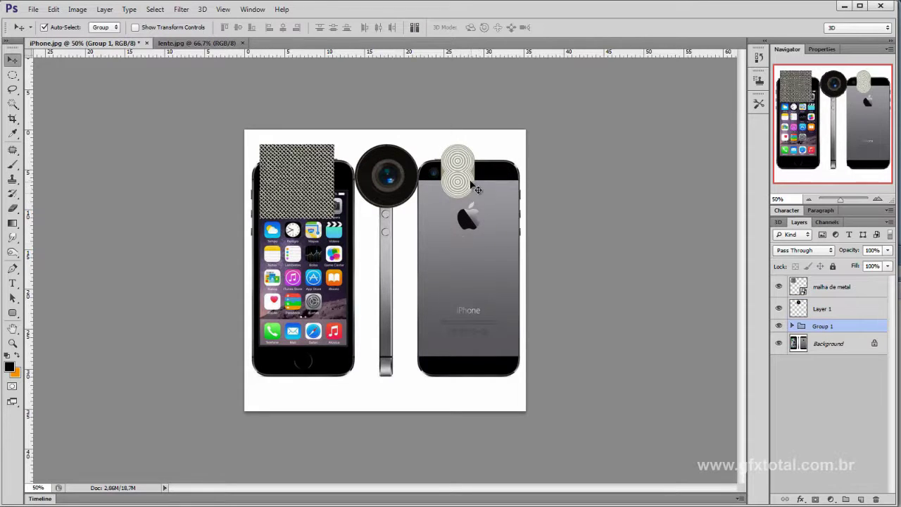
pyautogui.moveTo(467, 186); pyautogui.dragTo(470, 196)
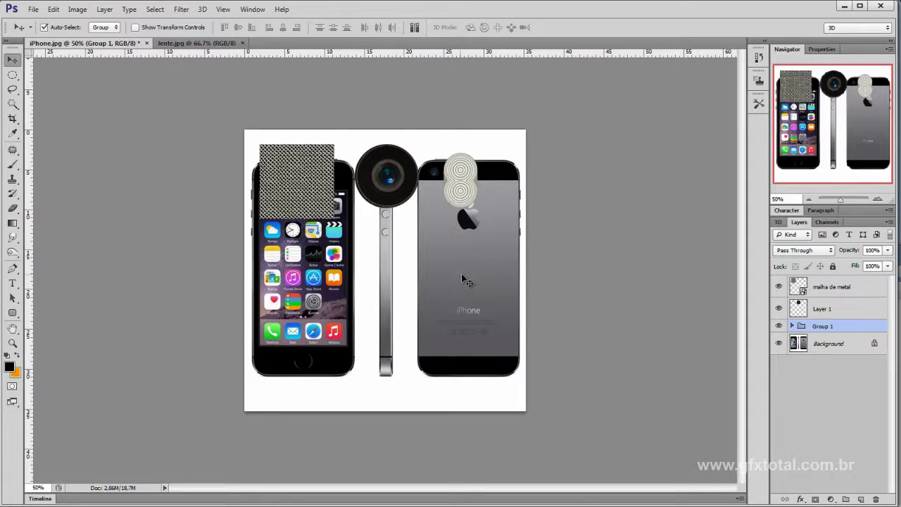
# Add a white-filled layer above Background to hide the phones.
pyautogui.click(795, 343)
pyautogui.click(861, 499)
pyautogui.hotkey('alt', 'BackSpace')
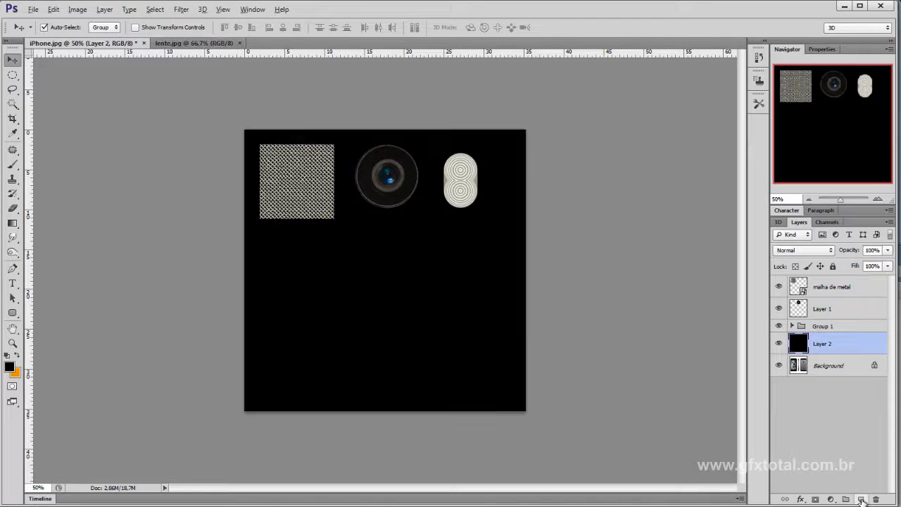
pyautogui.hotkey('ctrl', 'BackSpace')
pyautogui.hotkey('alt', 'BackSpace')
pyautogui.hotkey('ctrl', 'i')
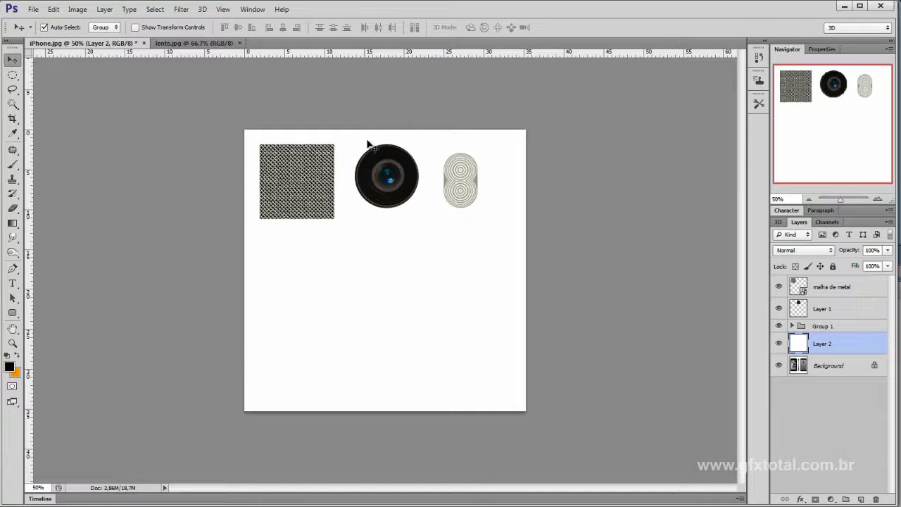
# Nudge the lens slightly lower on the sheet and select the Rectangle Tool.
pyautogui.moveTo(373, 179); pyautogui.dragTo(374, 185)
pyautogui.click(293, 187)
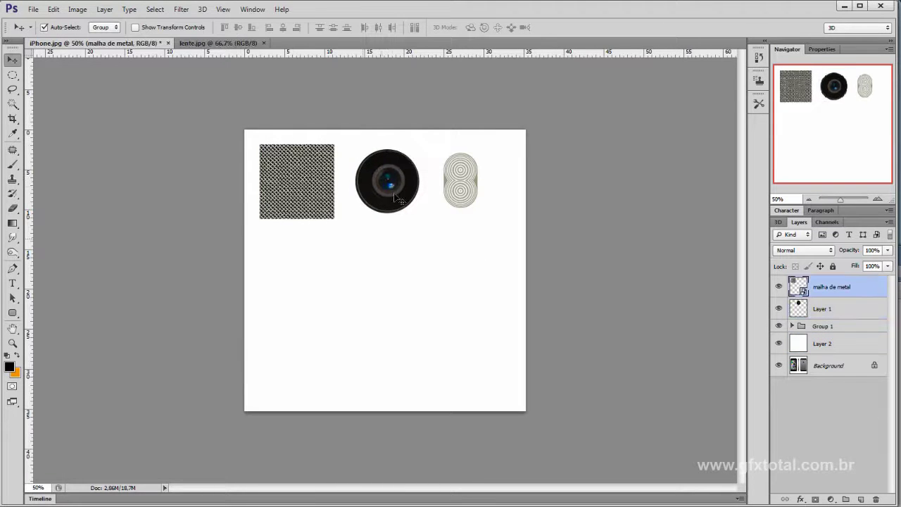
pyautogui.click(396, 199)
pyautogui.click(464, 193)
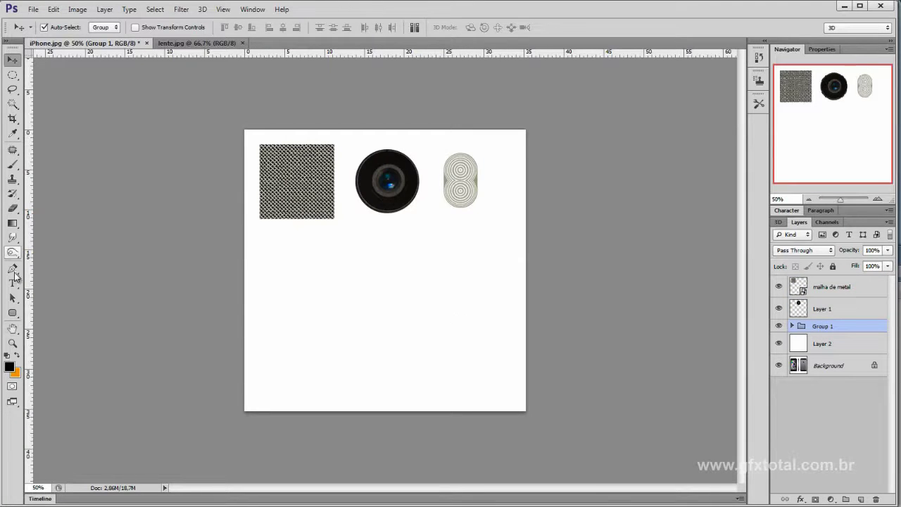
pyautogui.click(12, 313)
pyautogui.click(53, 313)
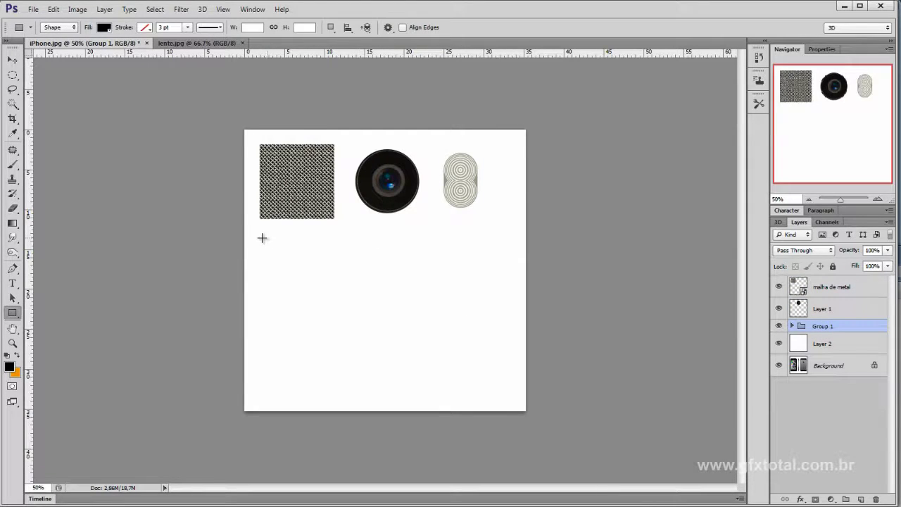
# Draw a black 366 × 238 px rectangle below the metal mesh swatch.
pyautogui.moveTo(262, 238); pyautogui.dragTo(363, 305)
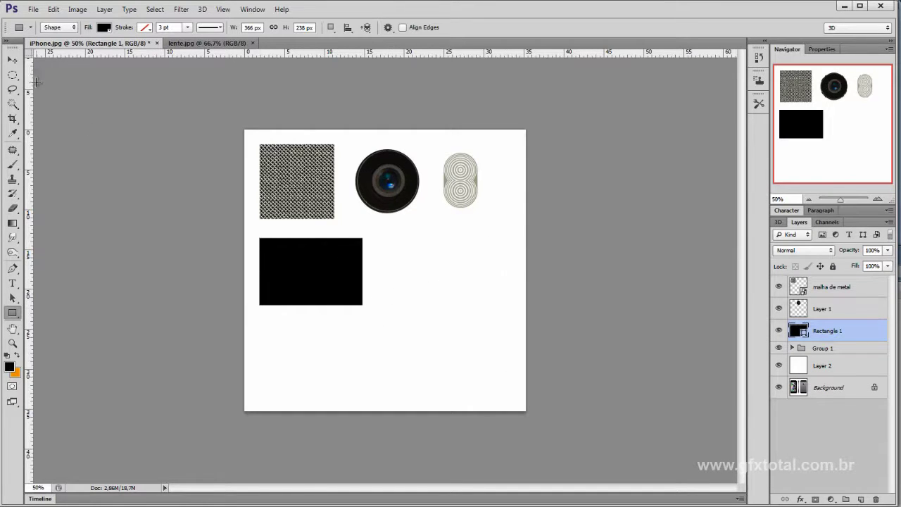
pyautogui.click(12, 59)
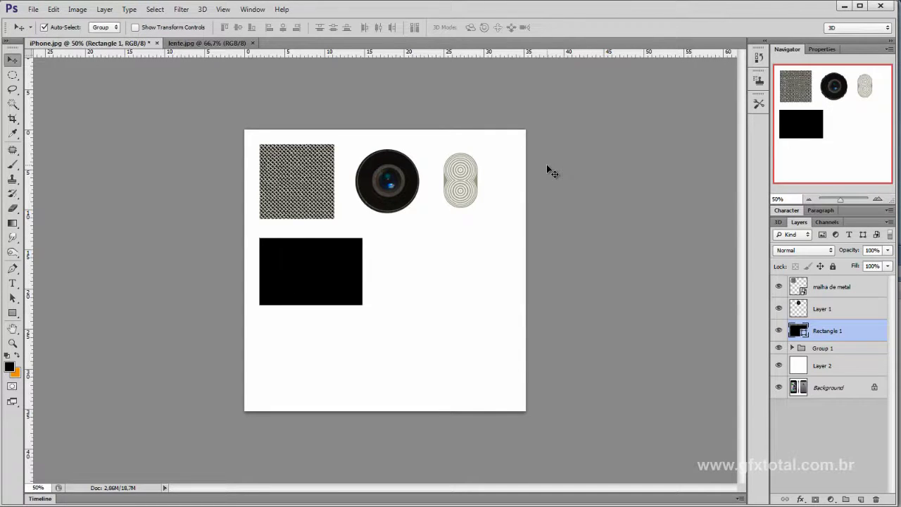
pyautogui.hotkey('ctrl', 'shift', 's')
# Save the sheet as JPEG textura_iPhone in texturas with quality 11 Maximum.
pyautogui.moveTo(422, 124); pyautogui.dragTo(535, 90)
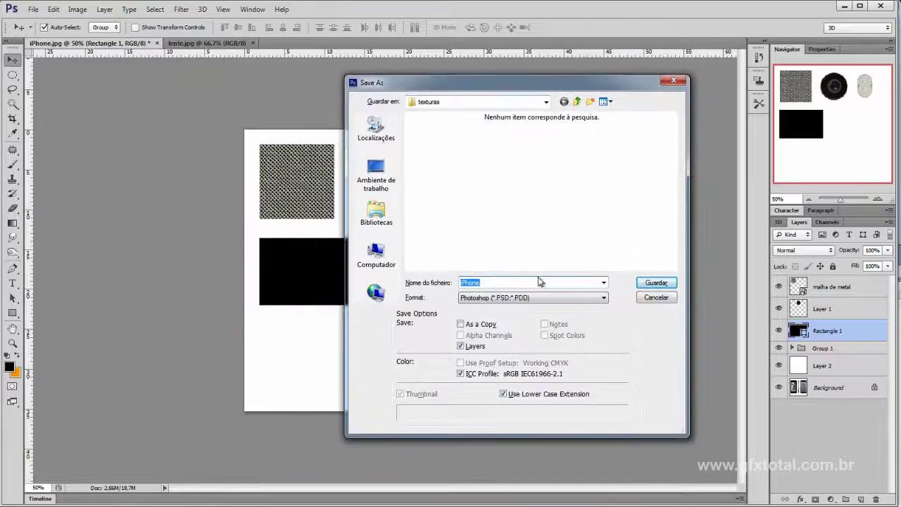
pyautogui.moveTo(539, 281); pyautogui.dragTo(457, 287)
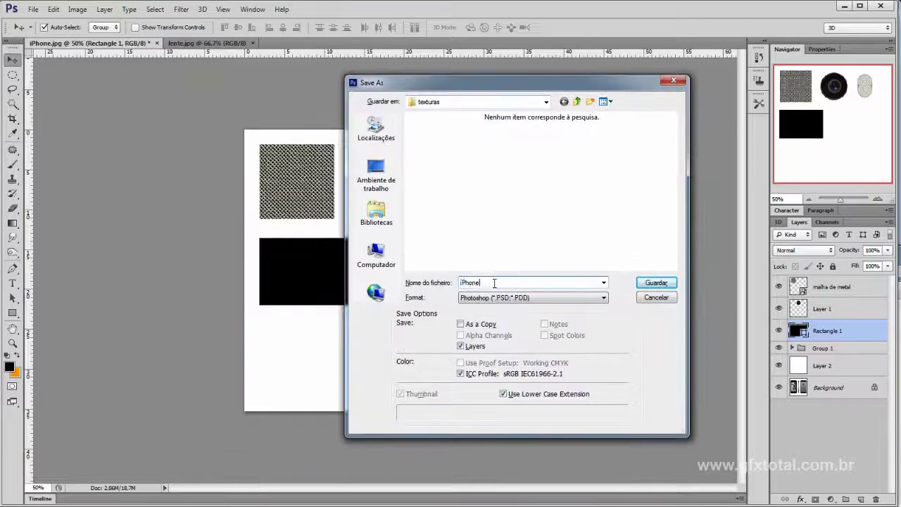
pyautogui.write('textura_')
pyautogui.click(535, 297)
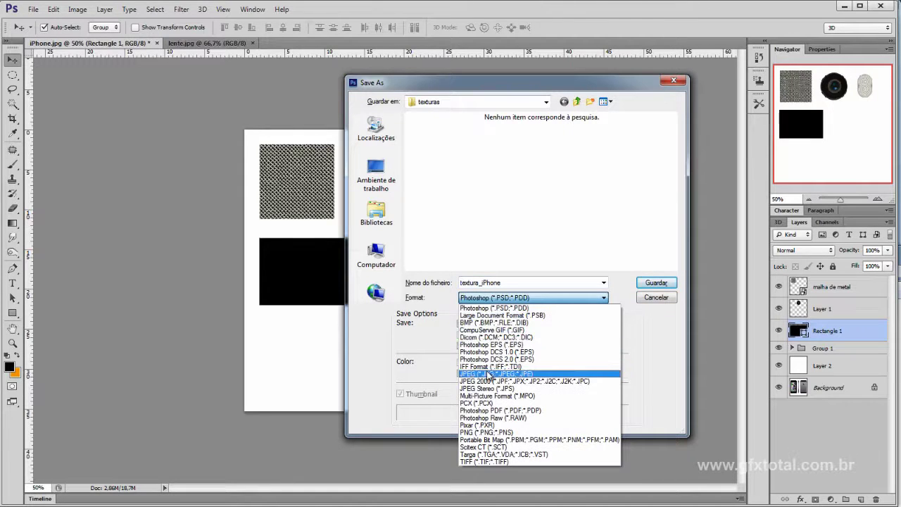
pyautogui.click(487, 374)
pyautogui.click(656, 282)
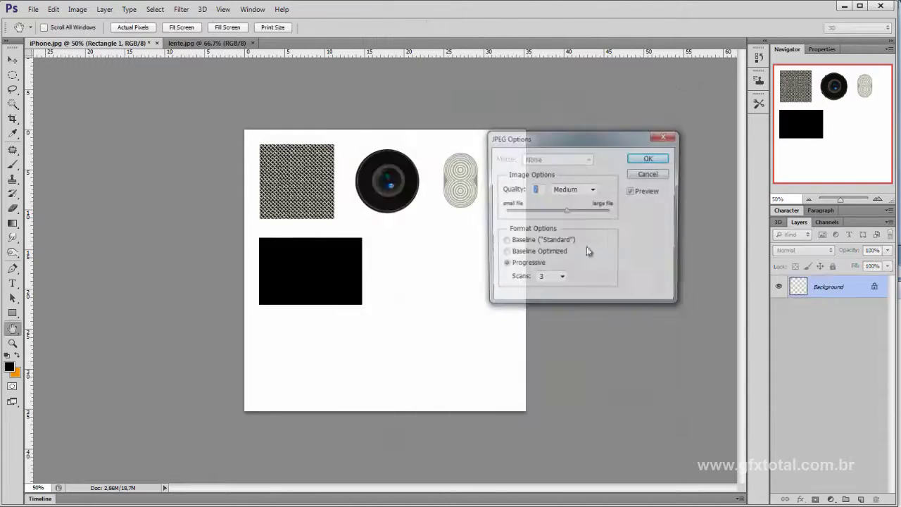
pyautogui.moveTo(568, 212); pyautogui.dragTo(604, 211)
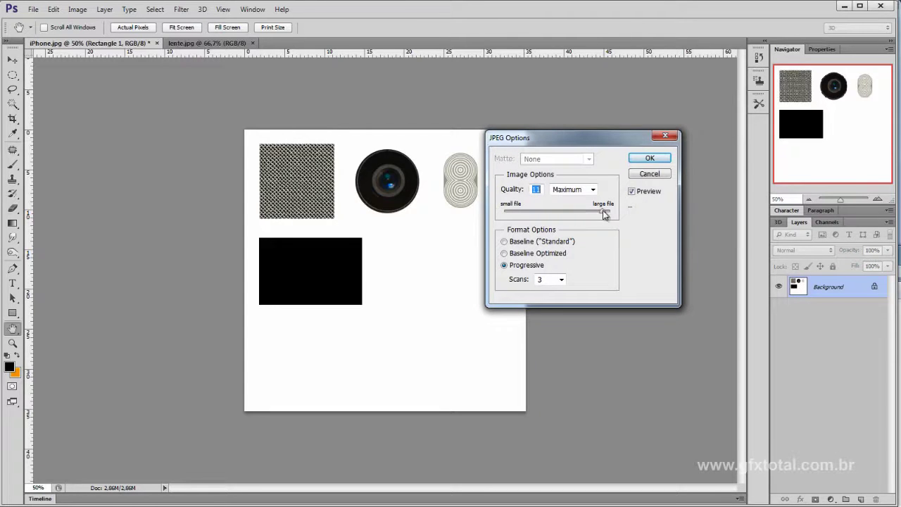
pyautogui.click(650, 159)
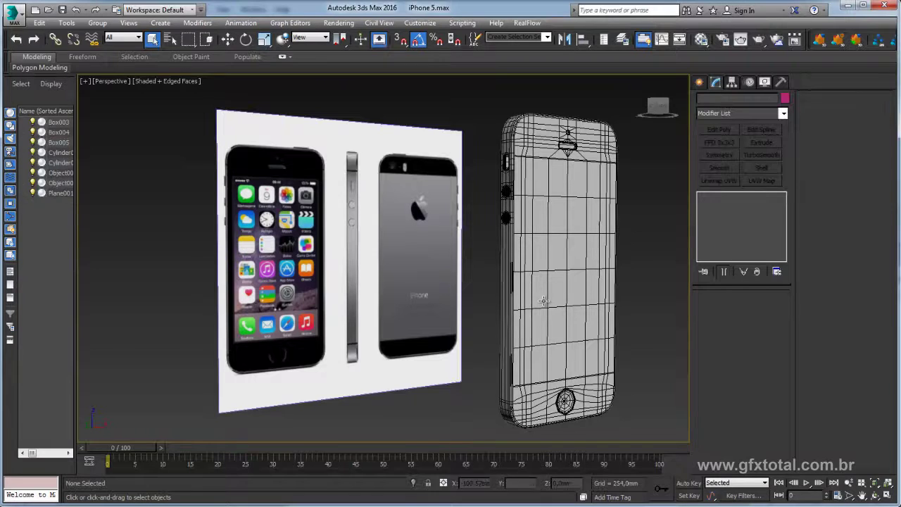
# Box-select all seven parts of the iPhone model in the Perspective viewport.
pyautogui.moveTo(451, 254)
pyautogui.keyDown('alt'); pyautogui.mouseDown(button='middle')
pyautogui.moveTo(482, 255)
pyautogui.moveTo(519, 284)
pyautogui.mouseUp(button='middle'); pyautogui.keyUp('alt')
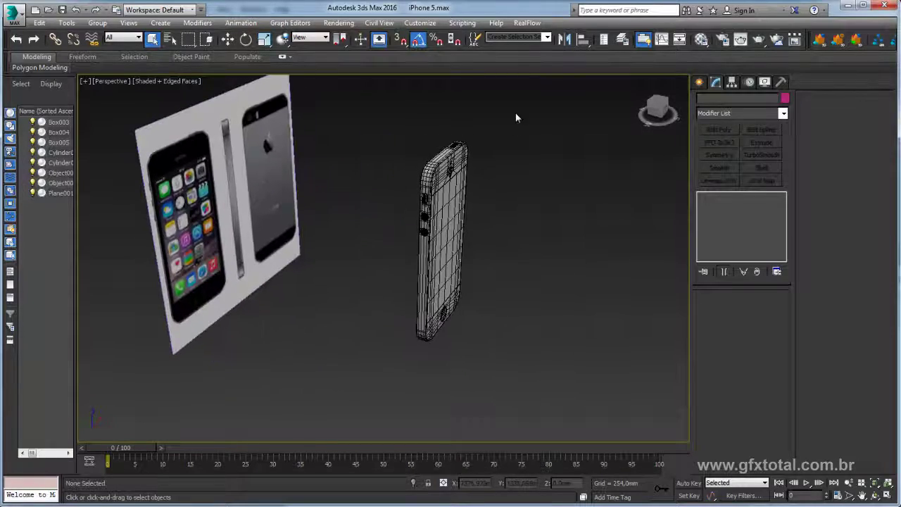
pyautogui.moveTo(516, 112)
pyautogui.mouseDown()
pyautogui.moveTo(392, 404)
pyautogui.moveTo(407, 401)
pyautogui.mouseUp()
pyautogui.moveTo(523, 279)
pyautogui.keyDown('alt'); pyautogui.mouseDown(button='middle')
pyautogui.moveTo(497, 302)
pyautogui.moveTo(536, 288)
pyautogui.moveTo(465, 281)
pyautogui.moveTo(495, 296)
pyautogui.moveTo(439, 213)
pyautogui.moveTo(374, 195)
pyautogui.mouseUp(button='middle'); pyautogui.keyUp('alt')
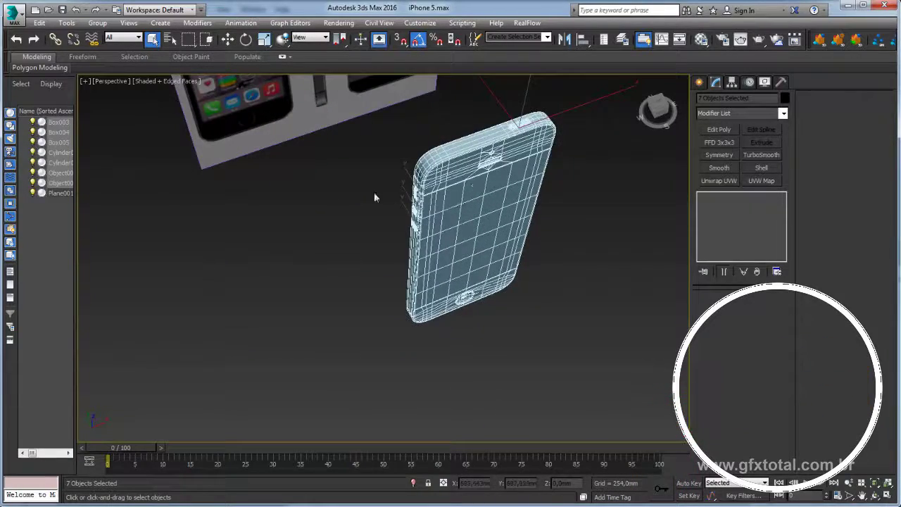
# Zoom in and out to inspect the phone's side buttons, then view it at an angle.
pyautogui.scroll(2, 416, 190)
pyautogui.scroll(2, 419, 183)
pyautogui.scroll(2, 423, 176)
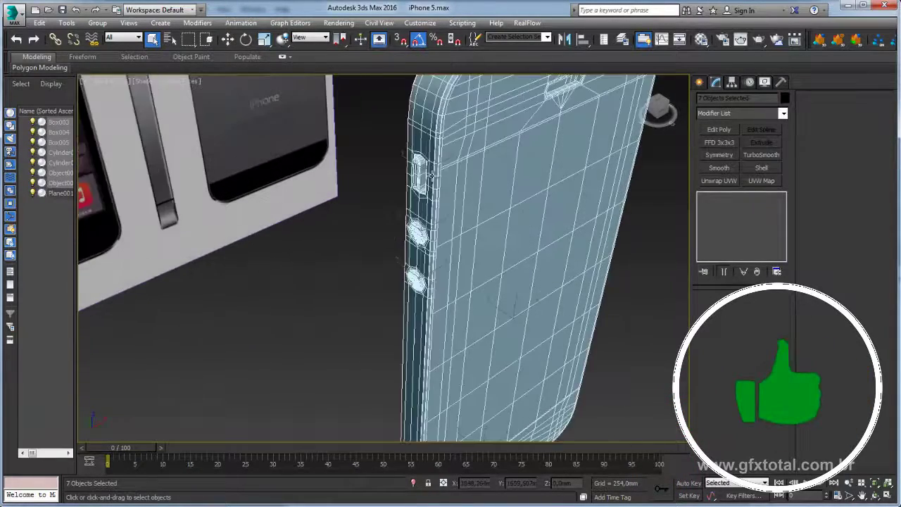
pyautogui.scroll(2, 431, 175)
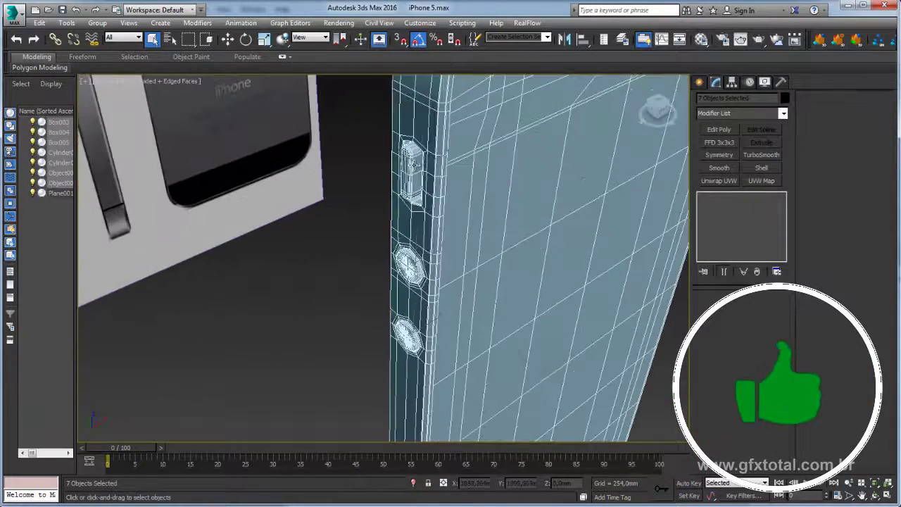
pyautogui.scroll(-3, 419, 183)
pyautogui.scroll(-3, 426, 207)
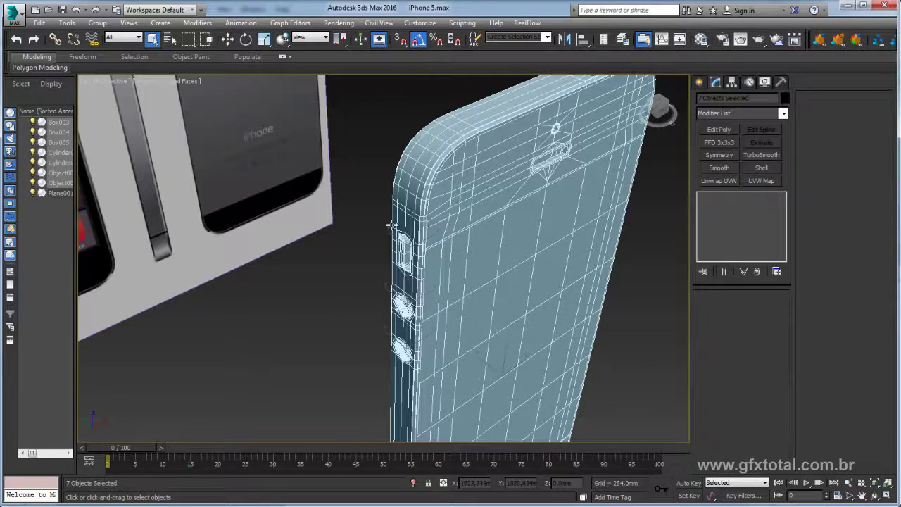
pyautogui.scroll(-3, 414, 231)
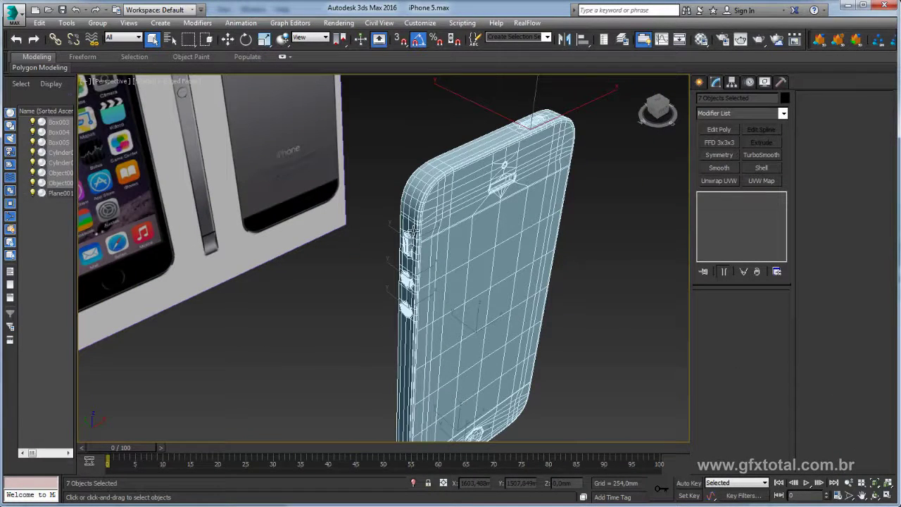
pyautogui.keyDown('alt'); pyautogui.moveTo(414, 231); pyautogui.dragTo(536, 183, button='middle'); pyautogui.keyUp('alt')
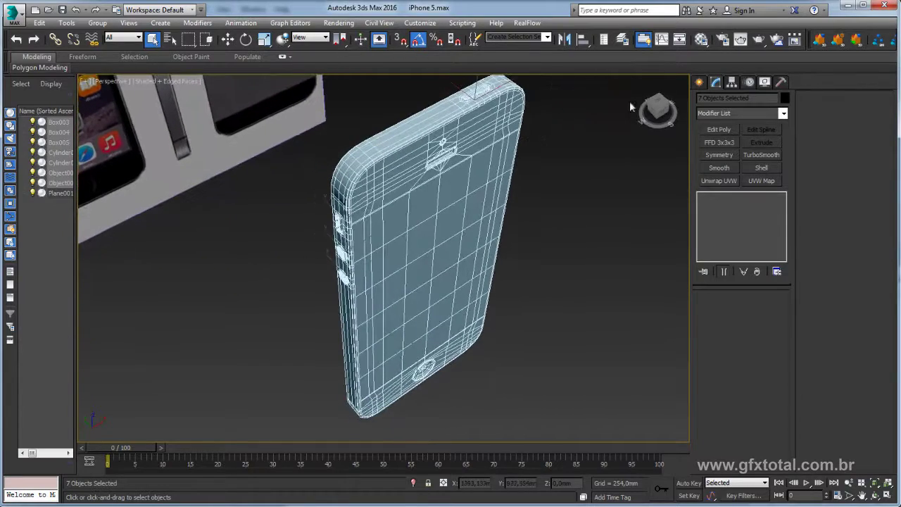
# Open the Material Editor and select the sixth sample slot, 06 - Default.
pyautogui.click(700, 39)
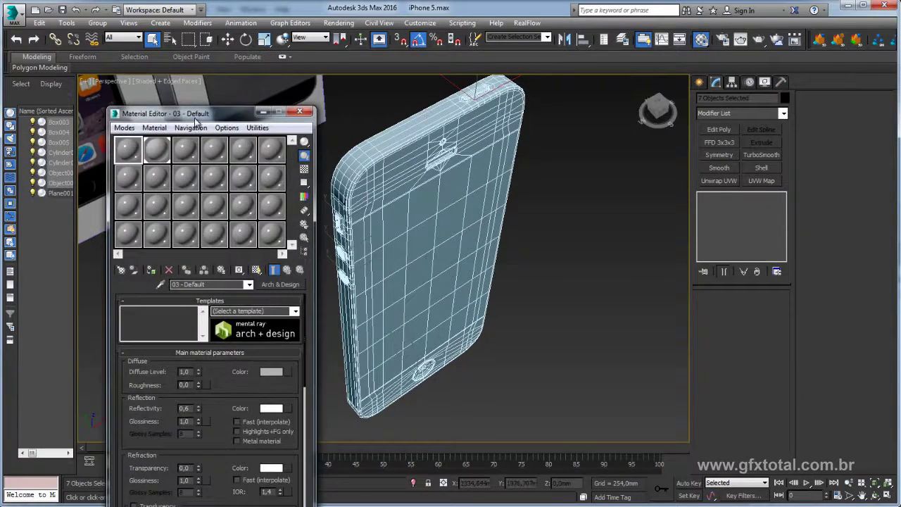
pyautogui.moveTo(195, 120); pyautogui.dragTo(209, 79)
pyautogui.click(286, 109)
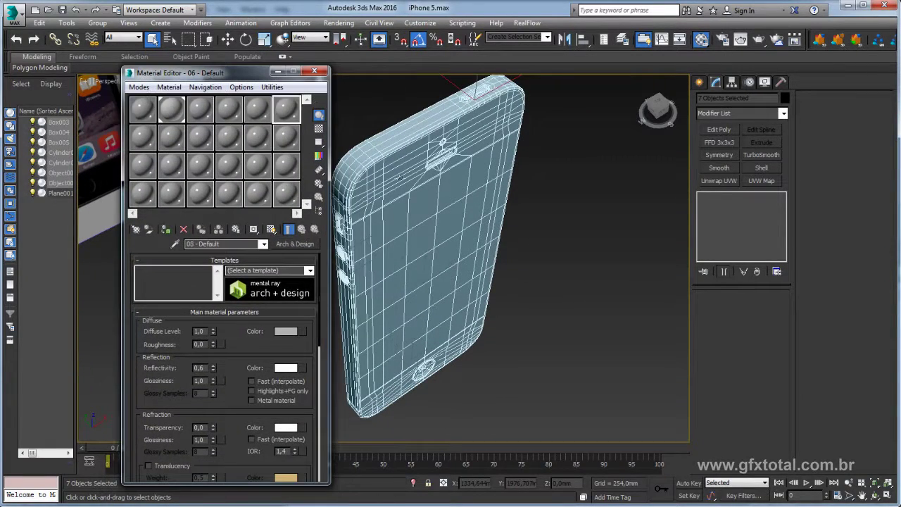
pyautogui.keyDown('alt'); pyautogui.moveTo(487, 217); pyautogui.dragTo(575, 230, button='middle'); pyautogui.keyUp('alt')
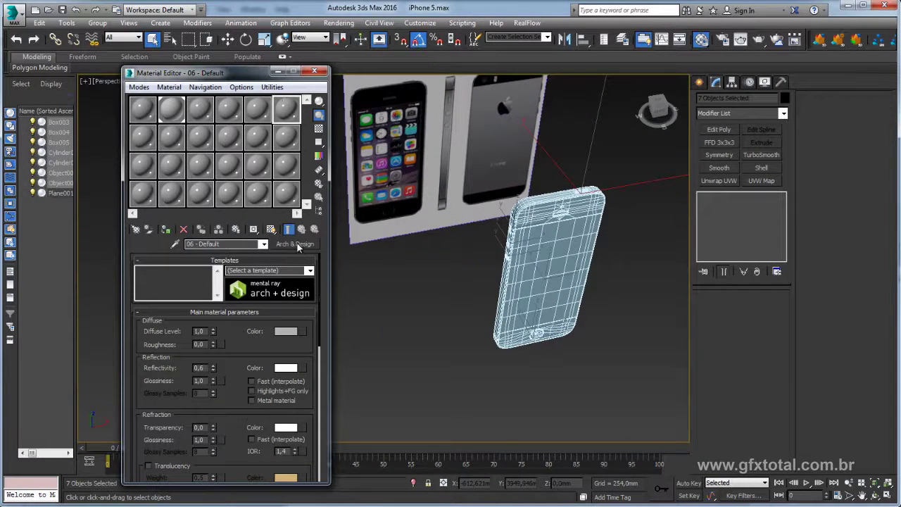
pyautogui.moveTo(242, 332); pyautogui.dragTo(240, 313)
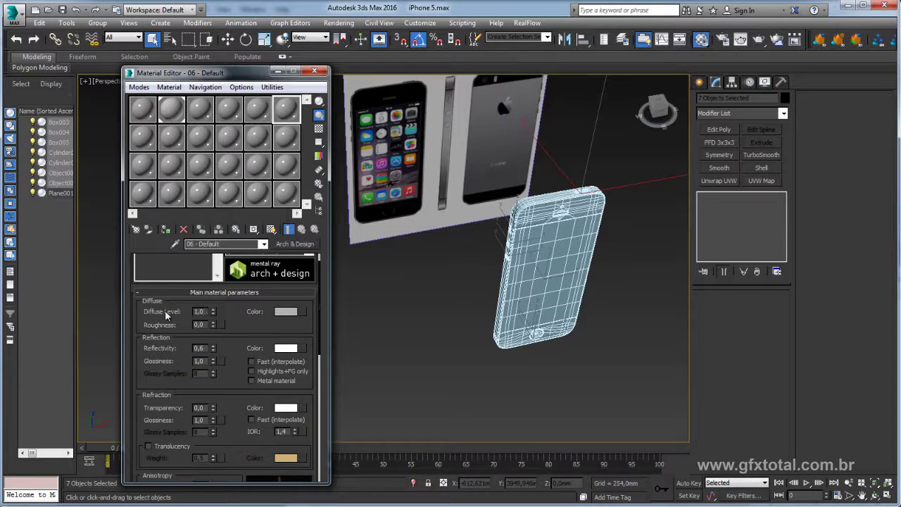
# Load texturas/textura_iPhone.jpg as a Bitmap diffuse colour map.
pyautogui.click(303, 312)
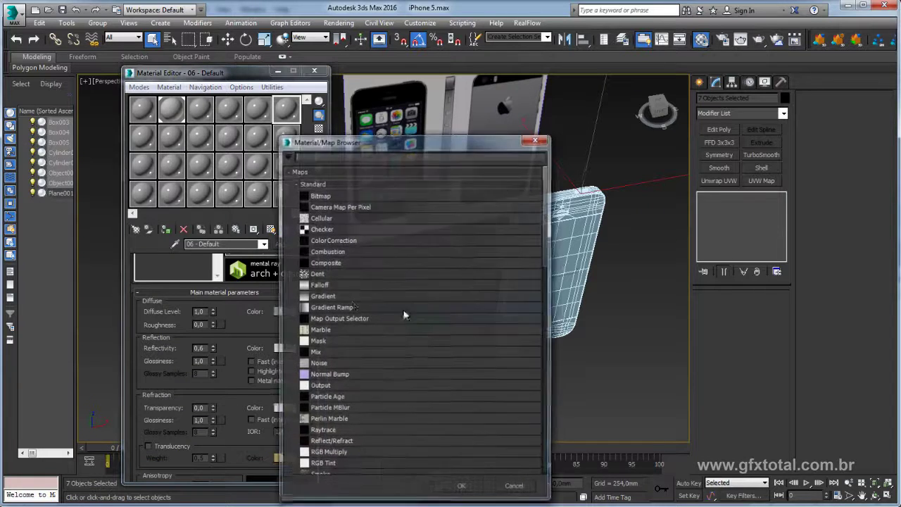
pyautogui.moveTo(371, 151); pyautogui.dragTo(459, 115)
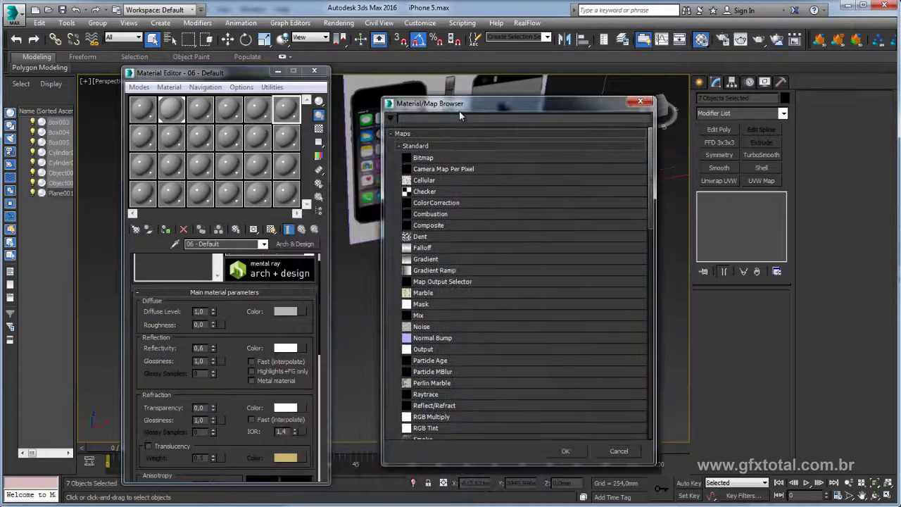
pyautogui.doubleClick(422, 159)
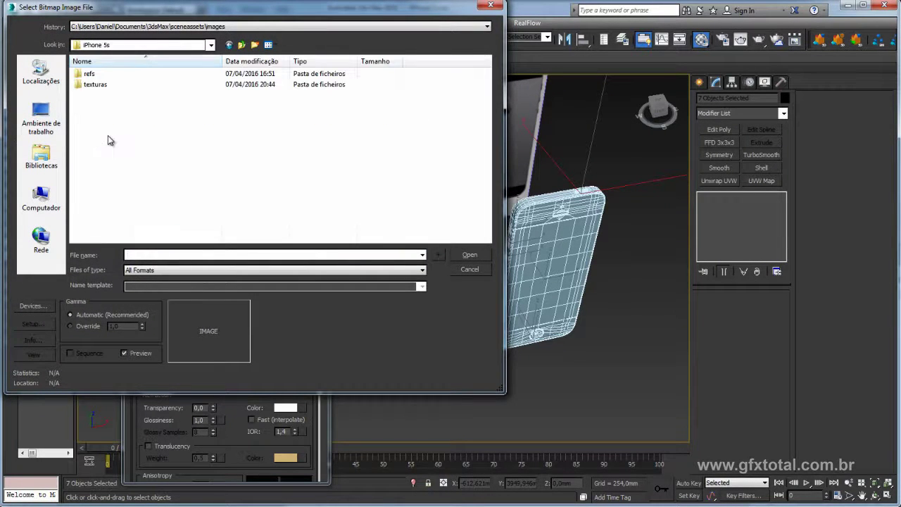
pyautogui.doubleClick(93, 84)
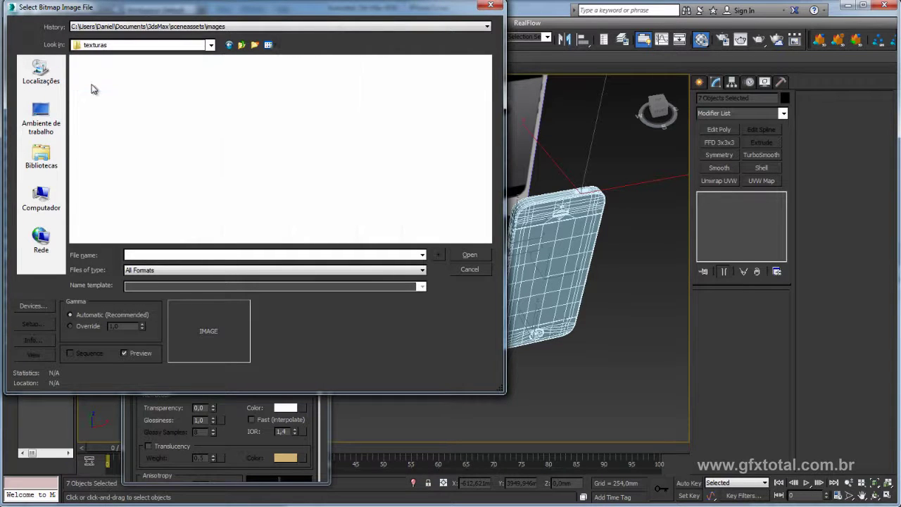
pyautogui.click(399, 125)
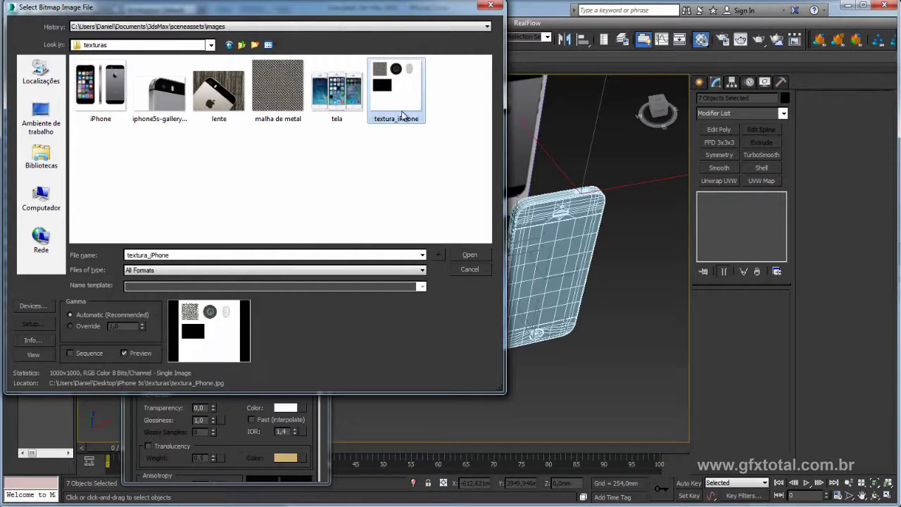
pyautogui.click(471, 254)
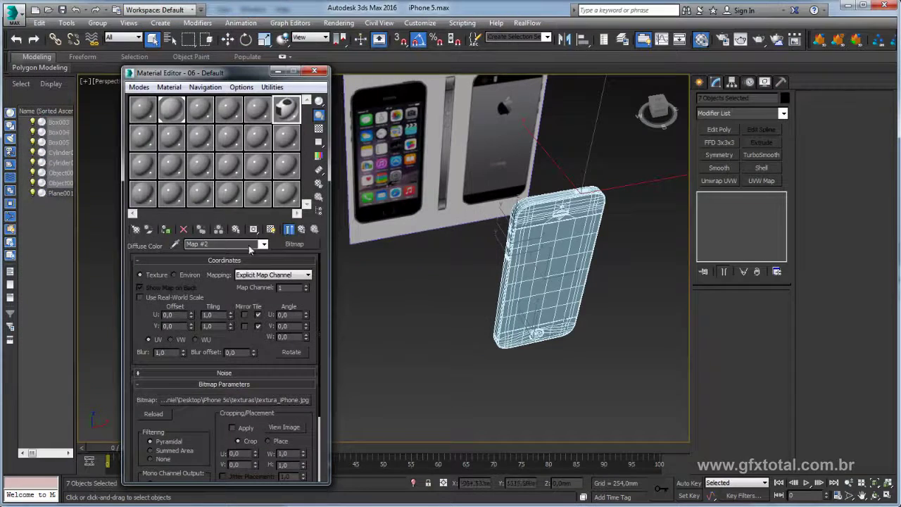
# Assign material 06 - Default to the selected phone parts.
pyautogui.click(302, 229)
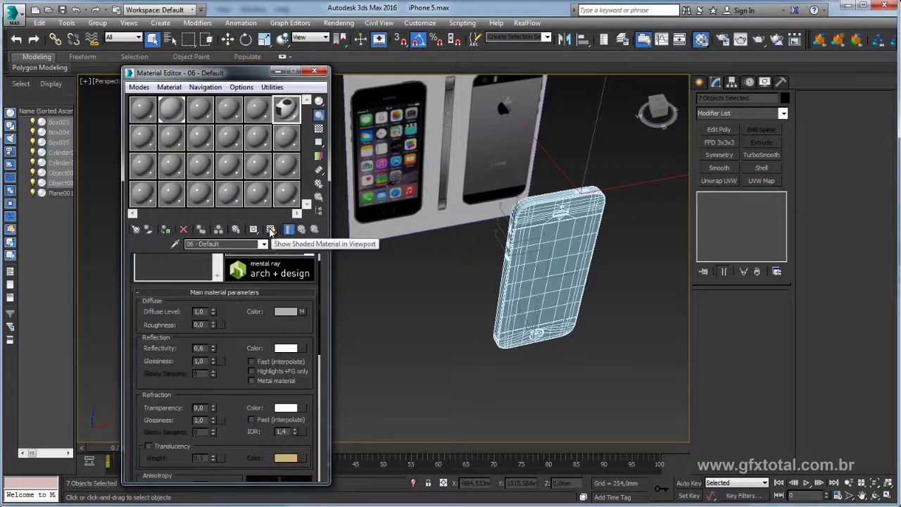
pyautogui.keyDown('alt'); pyautogui.moveTo(624, 297); pyautogui.dragTo(325, 153, button='middle'); pyautogui.keyUp('alt')
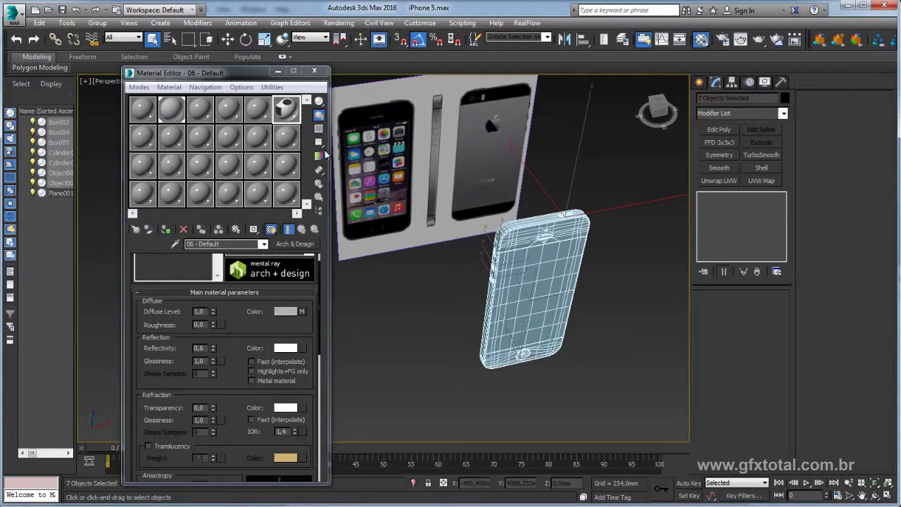
pyautogui.moveTo(285, 106); pyautogui.dragTo(525, 278)
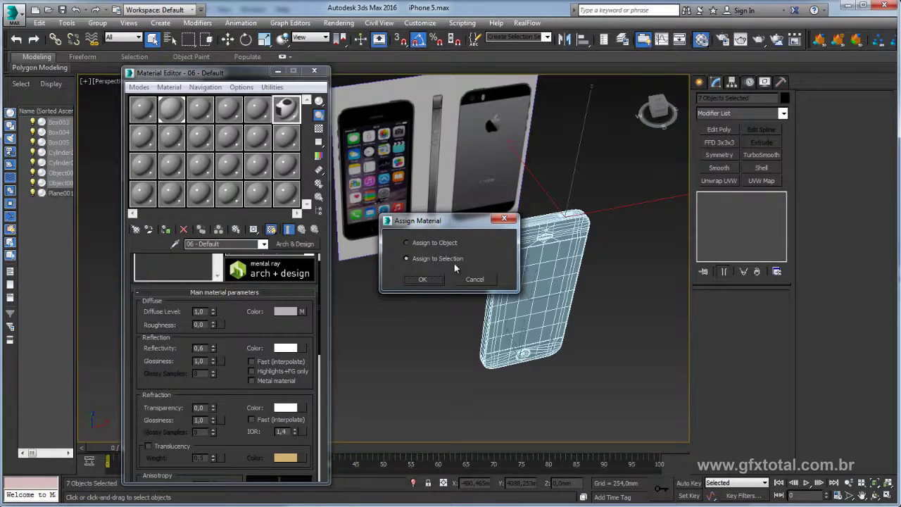
pyautogui.click(424, 279)
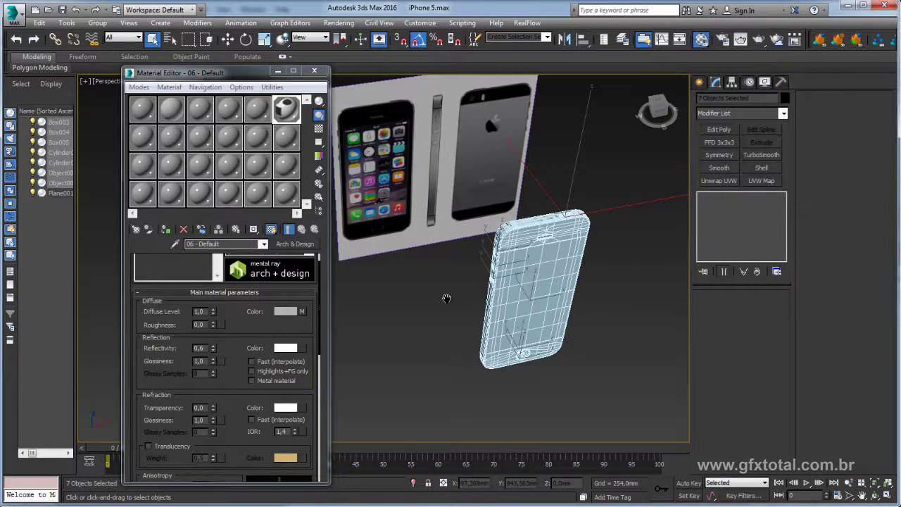
# Deselect, orbit around the phone and select the phone body, Object008.
pyautogui.moveTo(446, 298)
pyautogui.keyDown('alt'); pyautogui.mouseDown(button='middle')
pyautogui.moveTo(449, 314)
pyautogui.moveTo(439, 285)
pyautogui.moveTo(533, 281)
pyautogui.moveTo(420, 353)
pyautogui.moveTo(540, 182)
pyautogui.moveTo(362, 214)
pyautogui.moveTo(461, 225)
pyautogui.moveTo(450, 246)
pyautogui.moveTo(486, 226)
pyautogui.moveTo(476, 121)
pyautogui.mouseUp(button='middle'); pyautogui.keyUp('alt')
pyautogui.click(450, 315)
pyautogui.scroll(5, 485, 226)
pyautogui.scroll(-5, 479, 211)
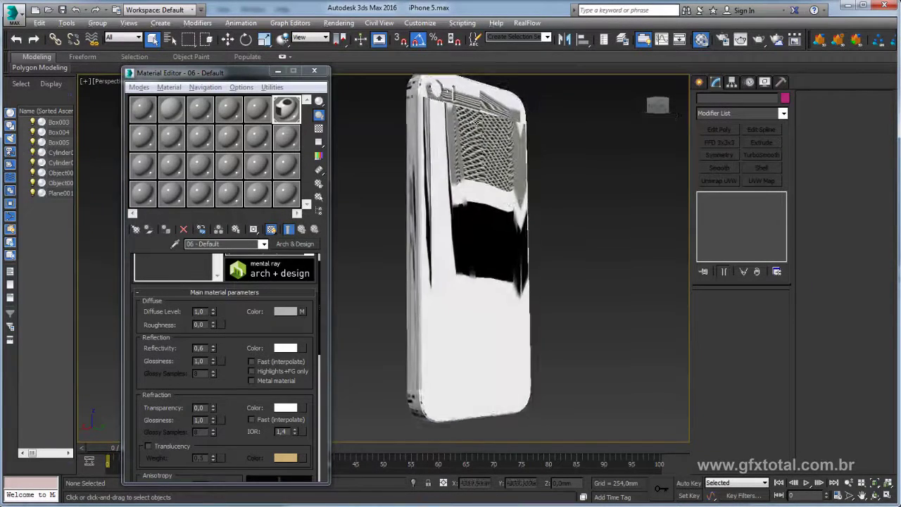
pyautogui.moveTo(444, 202)
pyautogui.keyDown('alt'); pyautogui.mouseDown(button='middle')
pyautogui.moveTo(535, 253)
pyautogui.moveTo(507, 239)
pyautogui.moveTo(503, 250)
pyautogui.moveTo(451, 268)
pyautogui.moveTo(499, 223)
pyautogui.moveTo(514, 236)
pyautogui.moveTo(510, 207)
pyautogui.mouseUp(button='middle'); pyautogui.keyUp('alt')
pyautogui.click(510, 206)
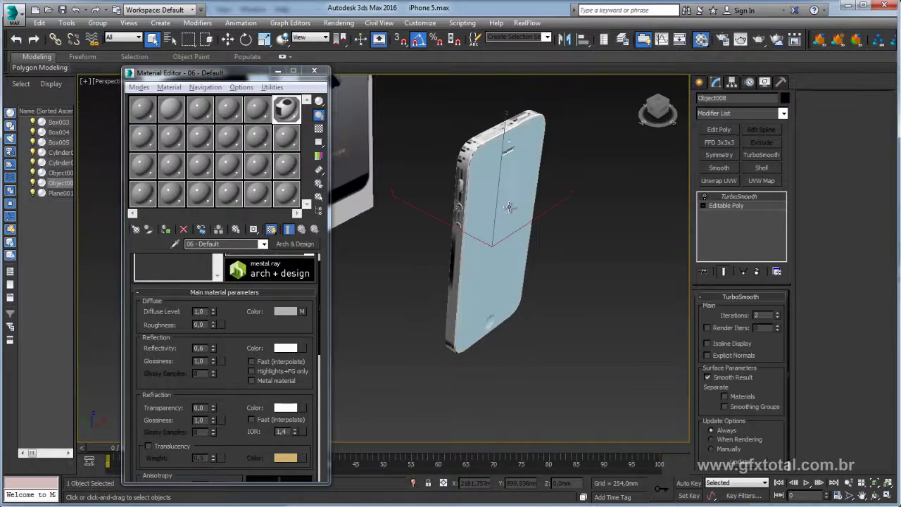
# Show edged faces and convert all seven phone parts to Editable Poly.
pyautogui.press('F4')
pyautogui.hotkey('ctrl', 'a')
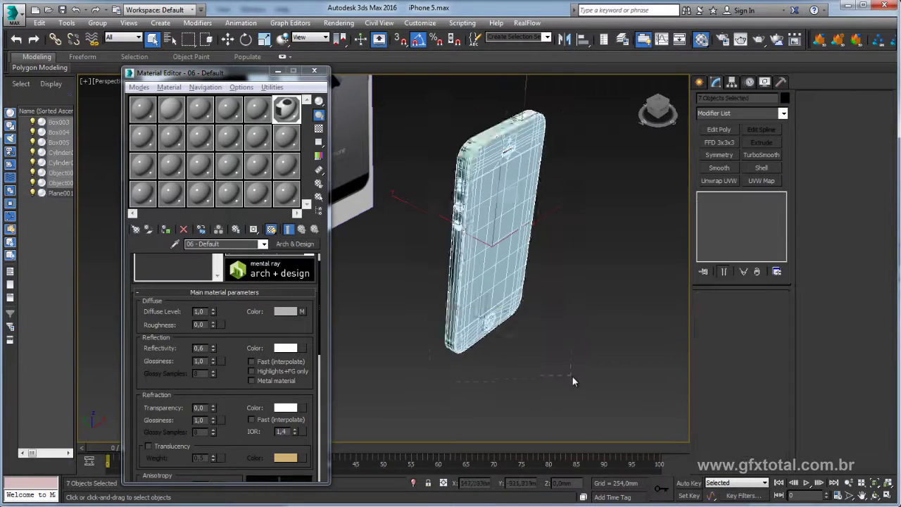
pyautogui.keyDown('alt'); pyautogui.moveTo(572, 376); pyautogui.dragTo(606, 184, button='middle'); pyautogui.keyUp('alt')
pyautogui.rightClick(605, 185)
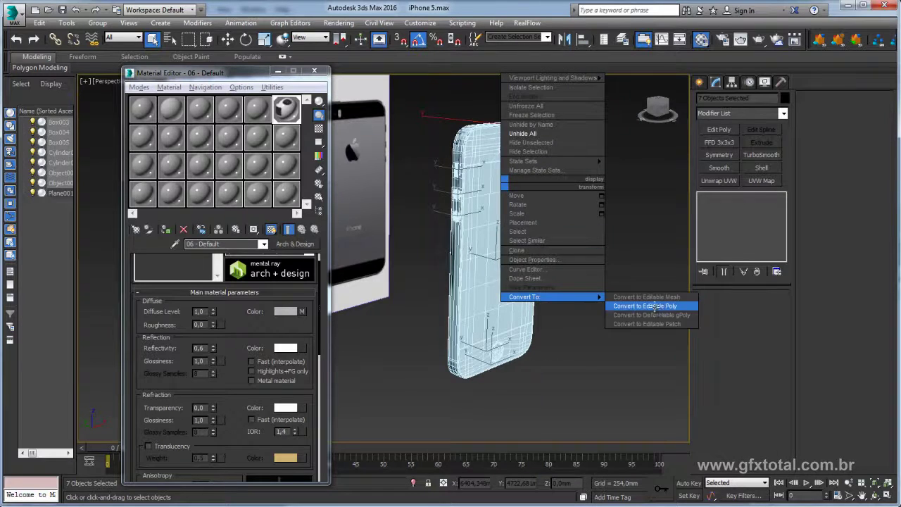
pyautogui.click(645, 305)
# Select the phone body Object008 and pull the screen part out in front of it.
pyautogui.click(566, 198)
pyautogui.click(507, 172)
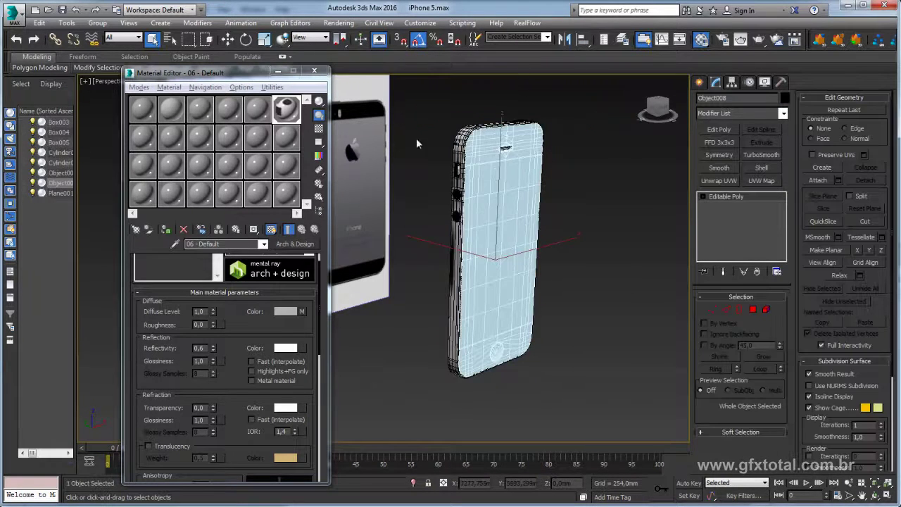
pyautogui.keyDown('alt'); pyautogui.moveTo(660, 199); pyautogui.dragTo(541, 222, button='middle'); pyautogui.keyUp('alt')
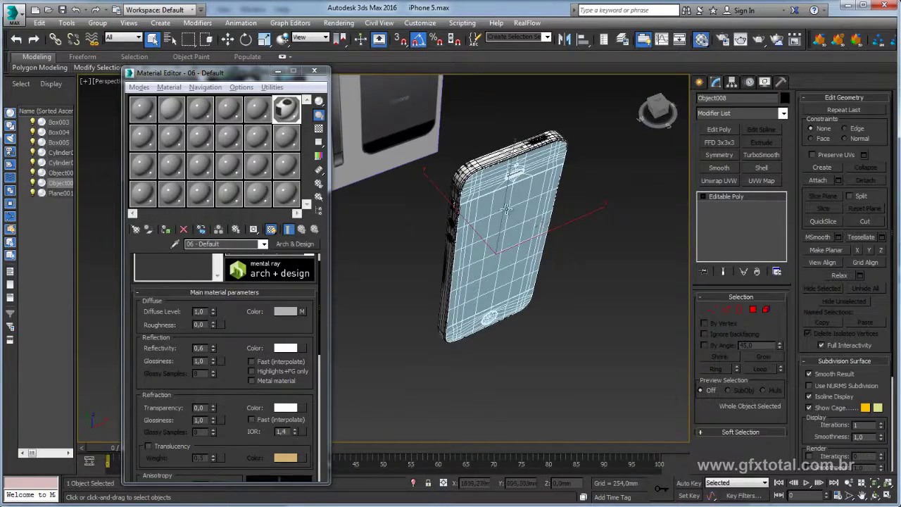
pyautogui.moveTo(506, 208)
pyautogui.keyDown('alt'); pyautogui.mouseDown(button='middle')
pyautogui.moveTo(565, 224)
pyautogui.moveTo(567, 239)
pyautogui.mouseUp(button='middle'); pyautogui.keyUp('alt')
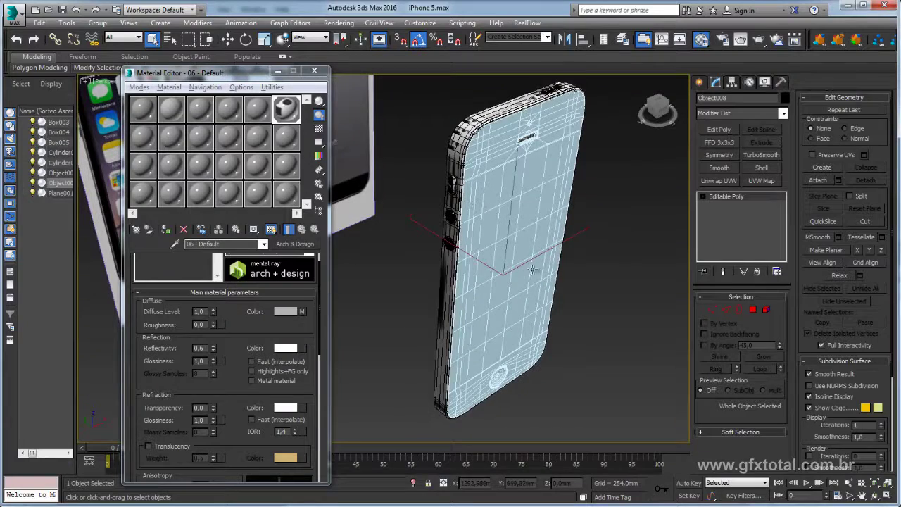
pyautogui.press('w')
pyautogui.moveTo(457, 248); pyautogui.dragTo(495, 280)
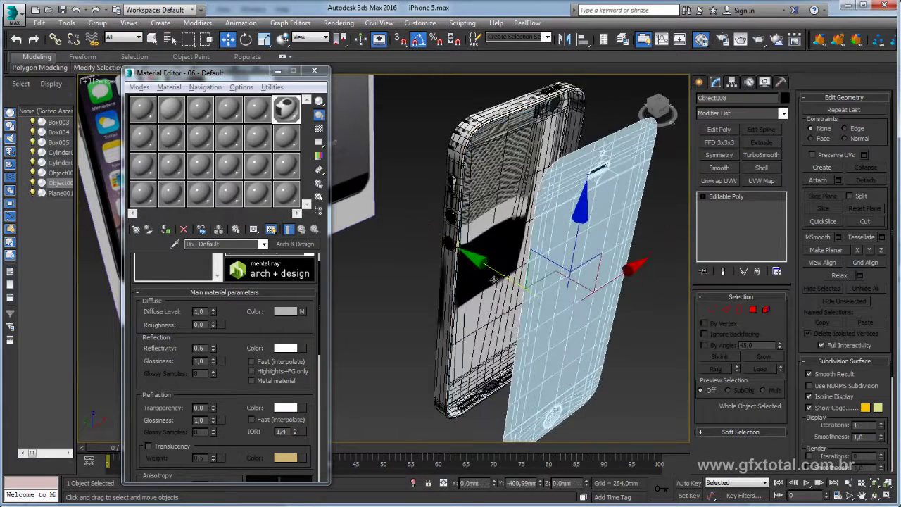
pyautogui.moveTo(494, 280)
pyautogui.keyDown('alt'); pyautogui.mouseDown(button='middle')
pyautogui.moveTo(609, 303)
pyautogui.moveTo(597, 270)
pyautogui.moveTo(633, 241)
pyautogui.mouseUp(button='middle'); pyautogui.keyUp('alt')
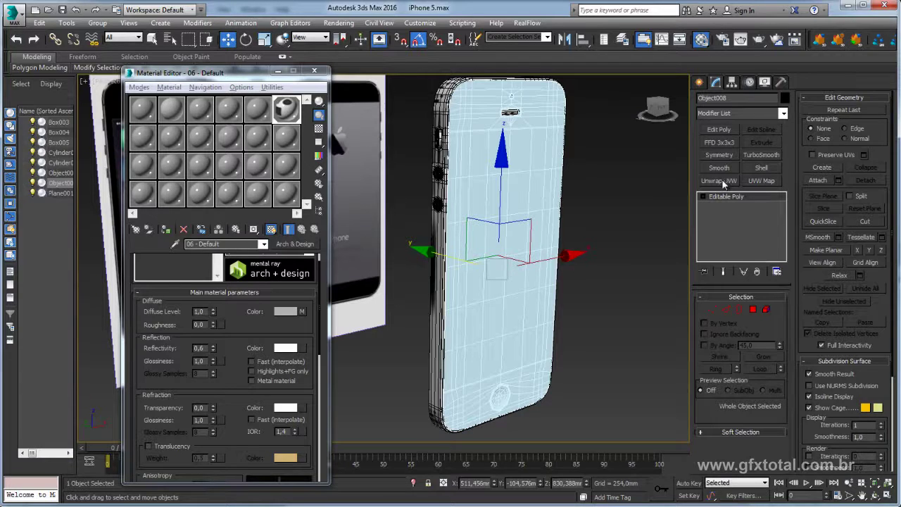
# Browse the Modifier List and close it without adding a modifier.
pyautogui.click(782, 114)
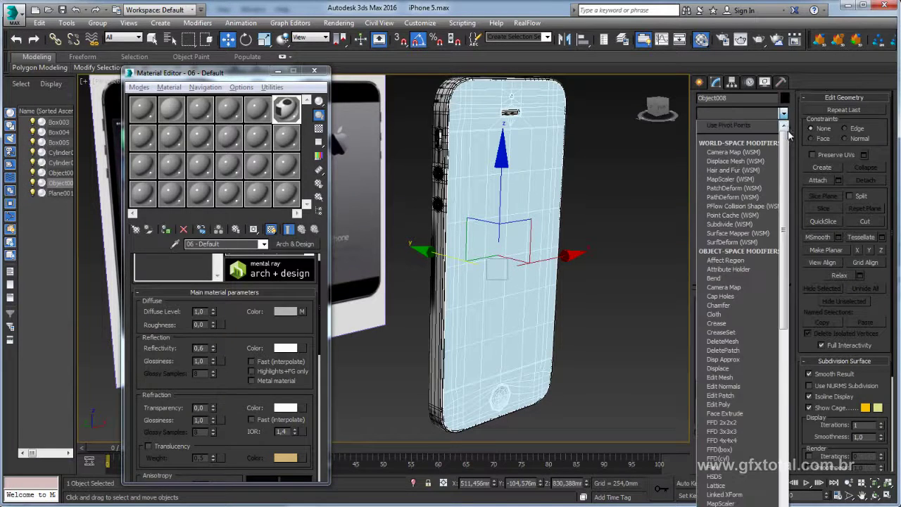
pyautogui.moveTo(784, 140); pyautogui.dragTo(783, 366)
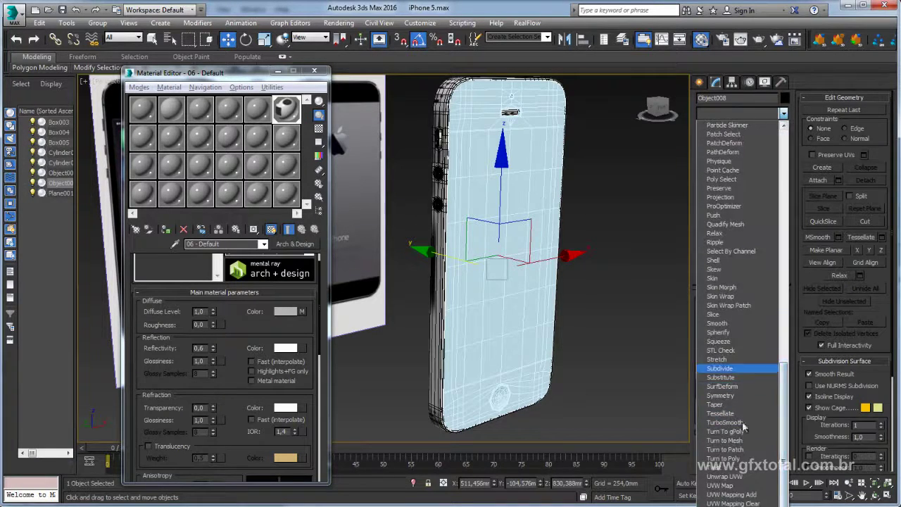
pyautogui.click(783, 114)
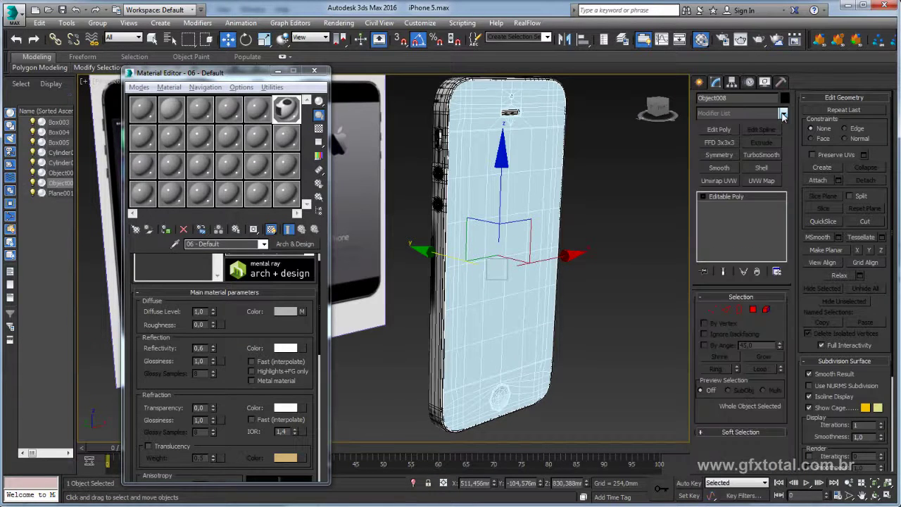
# Add an Unwrap UVW modifier to Object008 and open its UV Editor.
pyautogui.click(730, 186)
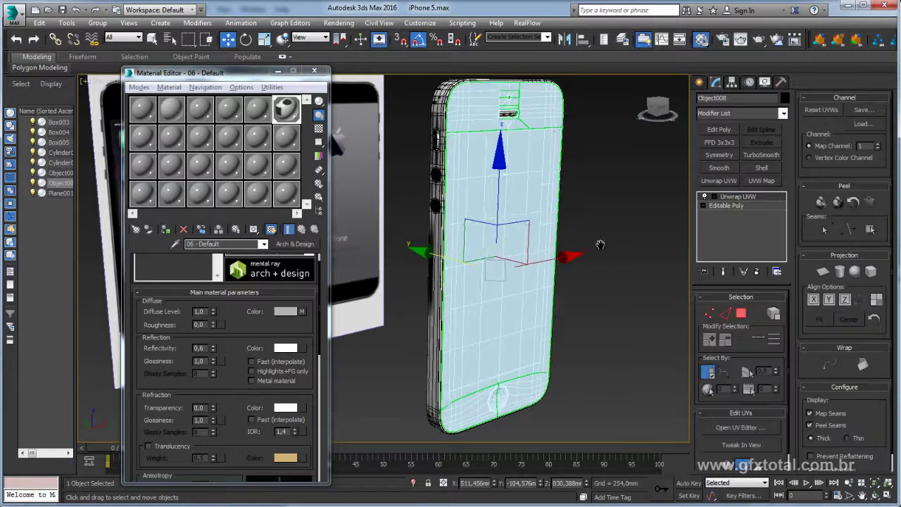
pyautogui.keyDown('alt'); pyautogui.moveTo(598, 245); pyautogui.dragTo(576, 261, button='middle'); pyautogui.keyUp('alt')
pyautogui.keyDown('alt'); pyautogui.moveTo(592, 296); pyautogui.dragTo(595, 295, button='middle'); pyautogui.keyUp('alt')
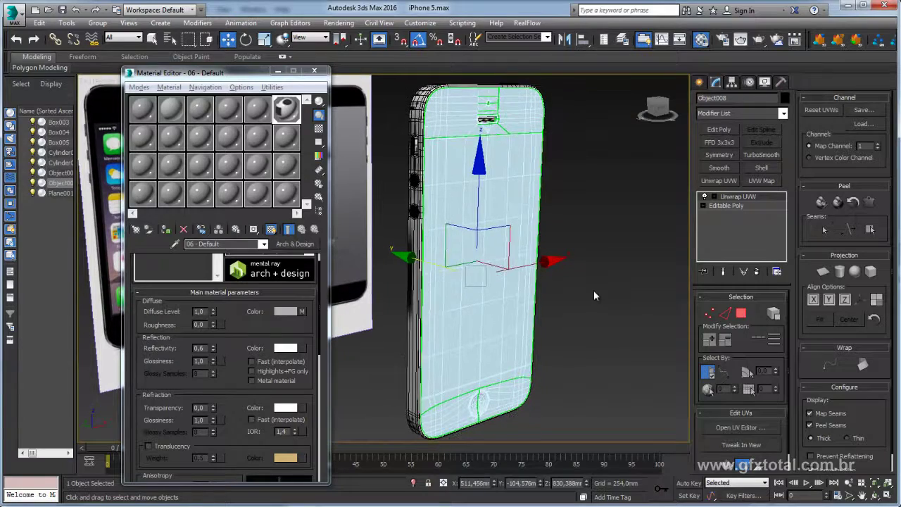
pyautogui.click(736, 426)
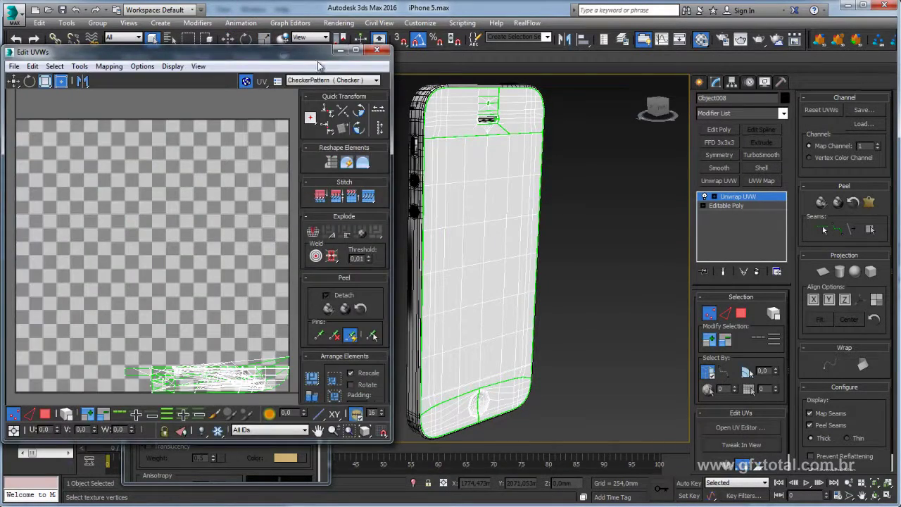
# Show Map #2 textura_iPhone.jpg behind the UVs and close the Material Editor.
pyautogui.moveTo(319, 53); pyautogui.dragTo(585, 69)
pyautogui.click(591, 97)
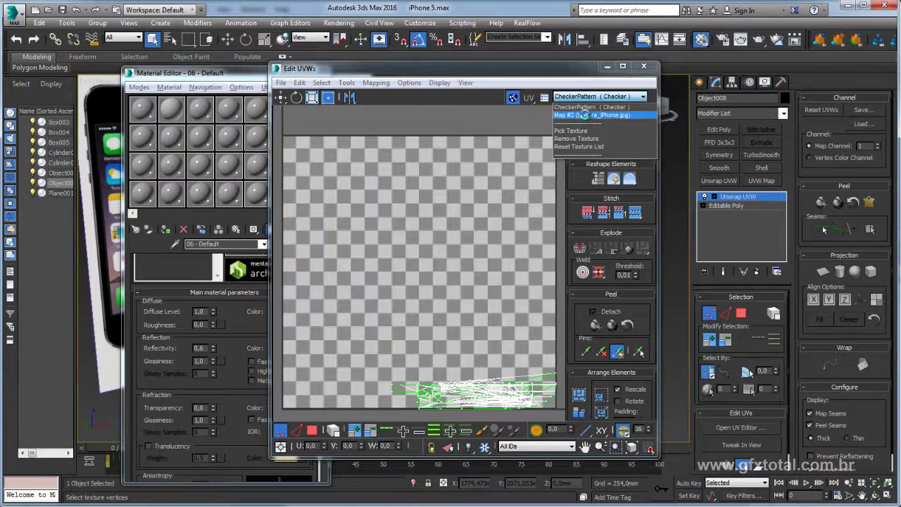
pyautogui.click(584, 115)
pyautogui.scroll(-3, 461, 278)
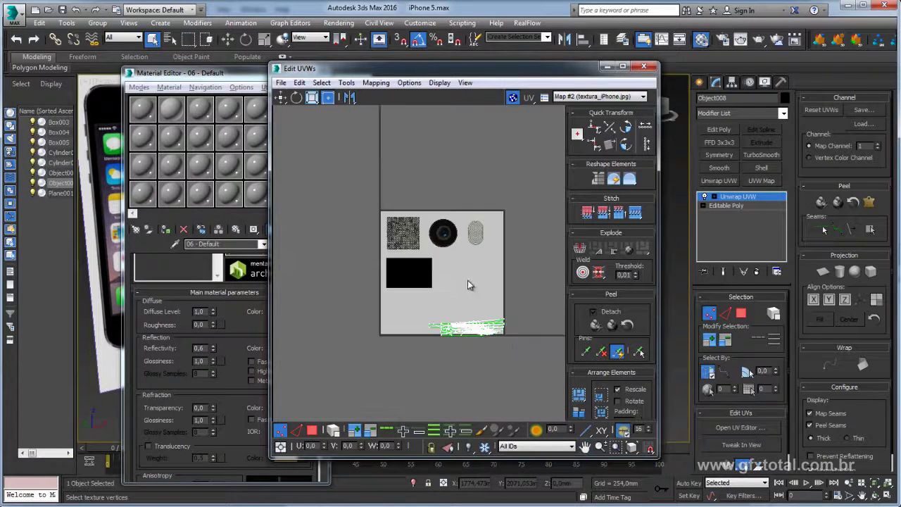
pyautogui.scroll(-2, 465, 278)
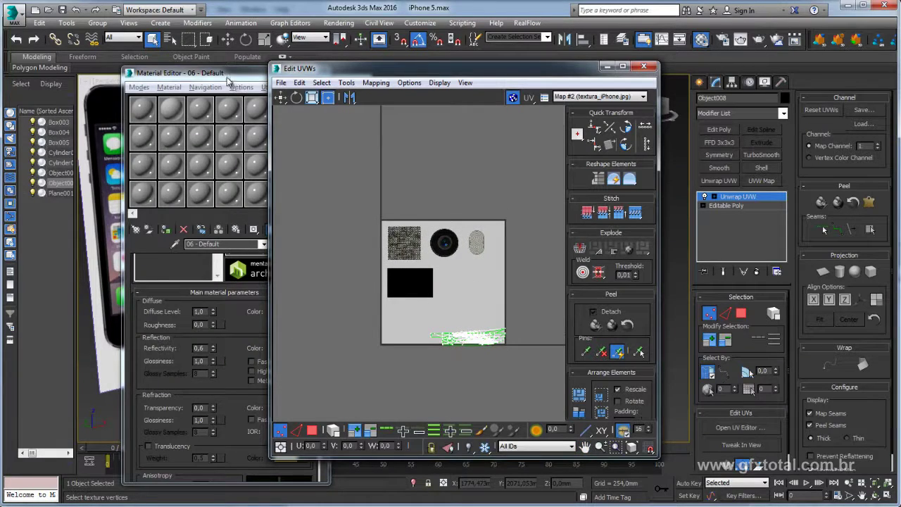
pyautogui.moveTo(229, 77); pyautogui.dragTo(182, 80)
pyautogui.click(274, 75)
pyautogui.moveTo(562, 71)
pyautogui.mouseDown()
pyautogui.moveTo(340, 80)
pyautogui.moveTo(392, 73)
pyautogui.mouseUp()
# Switch to face selection and select the phone body's UV faces.
pyautogui.scroll(-2, 332, 313)
pyautogui.click(161, 430)
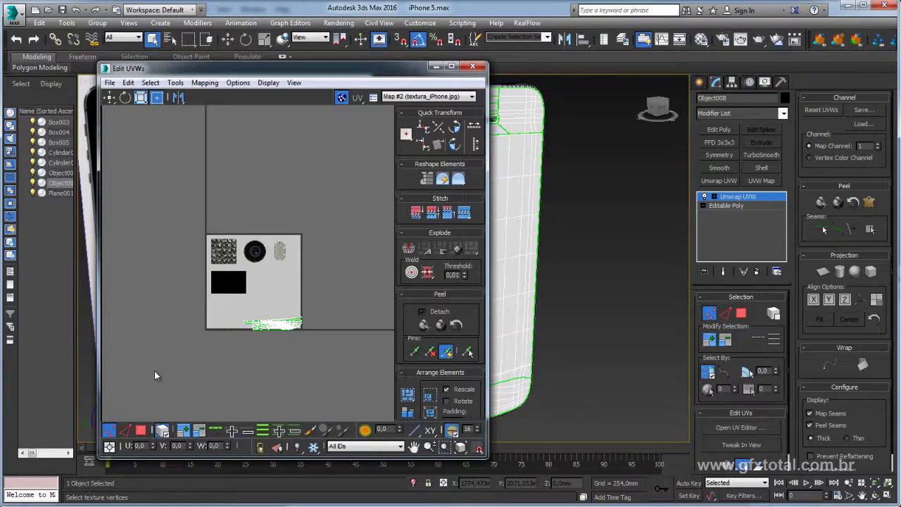
pyautogui.click(141, 430)
pyautogui.click(258, 324)
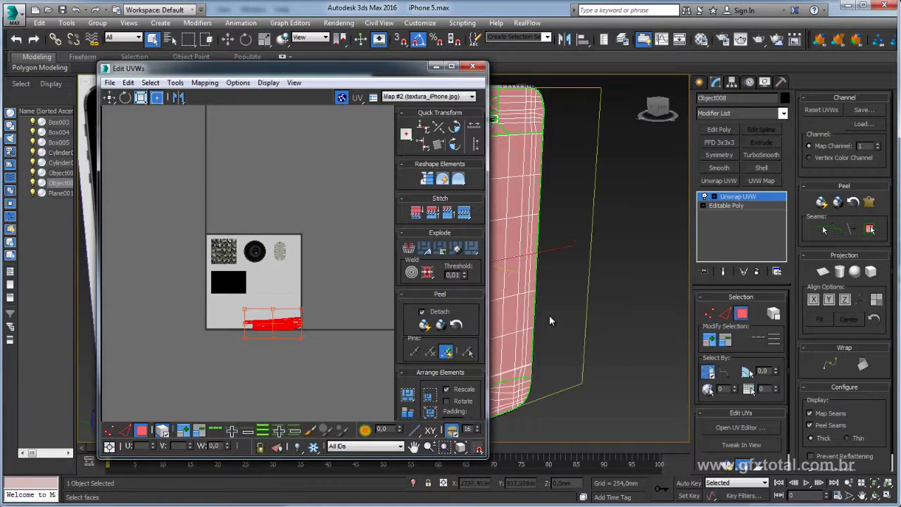
pyautogui.scroll(-5, 619, 313)
pyautogui.scroll(-4, 620, 314)
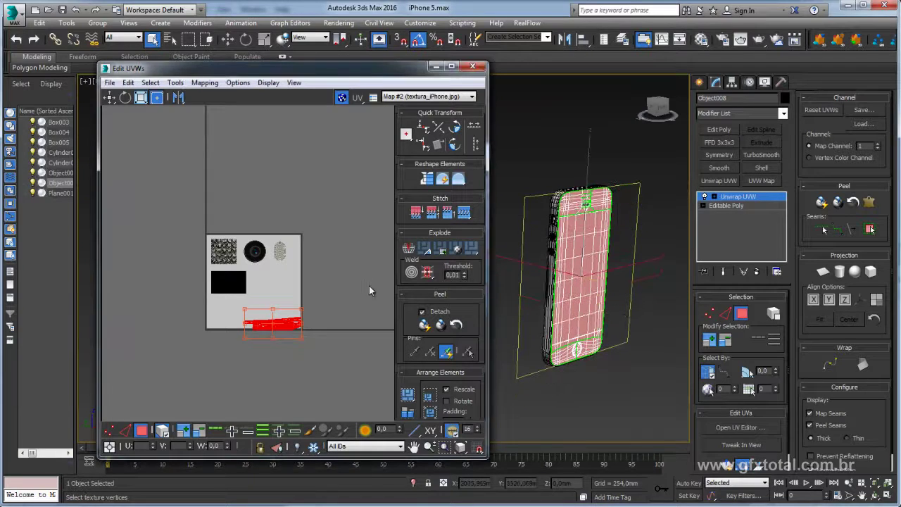
pyautogui.moveTo(342, 274); pyautogui.dragTo(350, 280, button='middle')
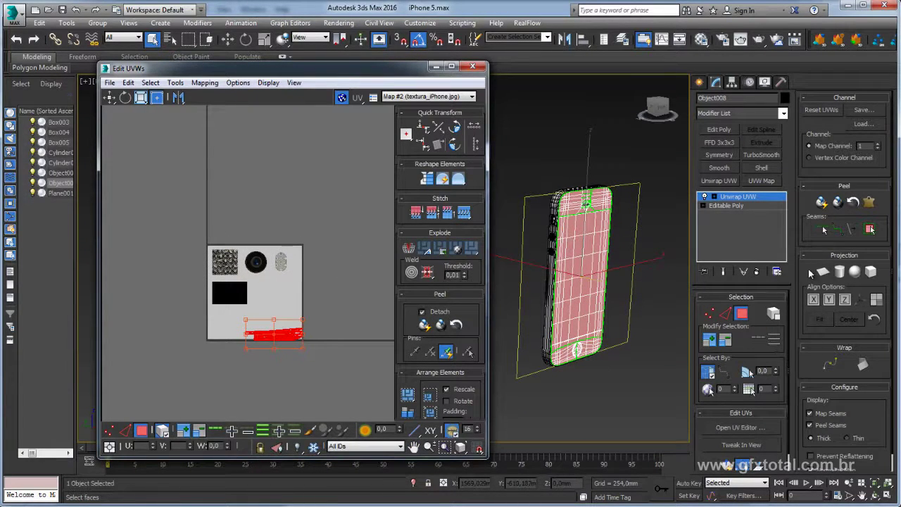
pyautogui.scroll(-1, 806, 219)
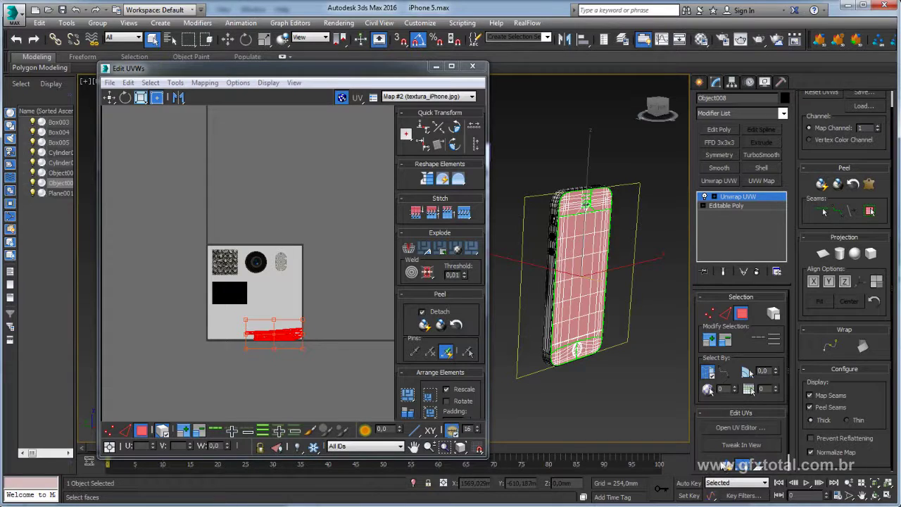
# Planar-project the selected front UVs with the phone facing the camera.
pyautogui.click(728, 467)
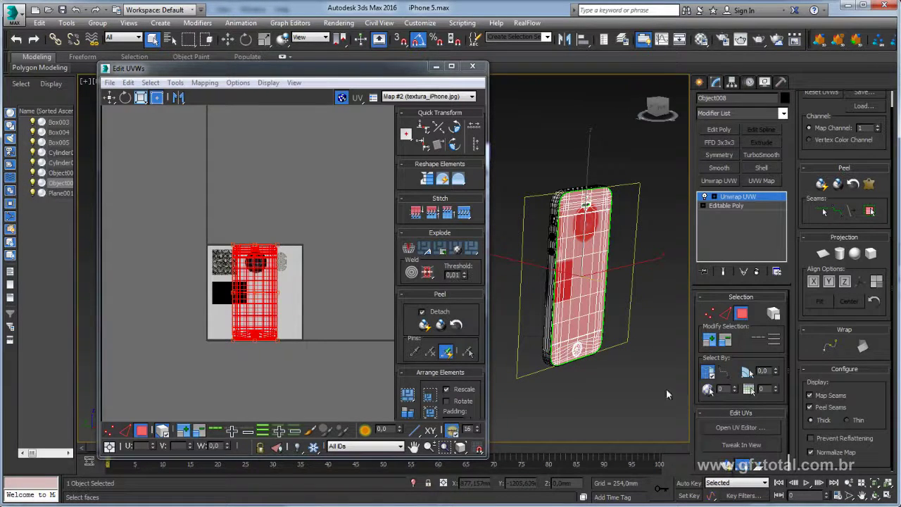
pyautogui.scroll(1, 289, 264)
pyautogui.scroll(1, 290, 264)
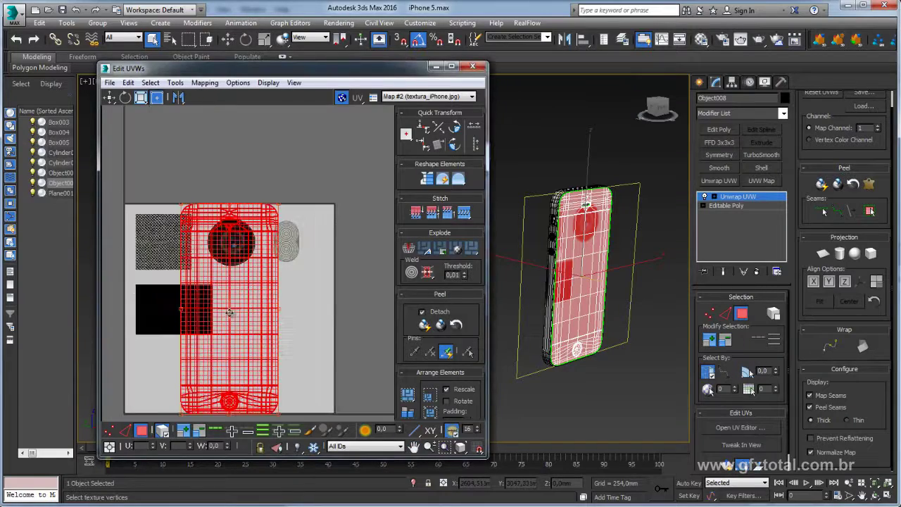
pyautogui.scroll(2, 289, 265)
pyautogui.scroll(1, 594, 262)
pyautogui.scroll(2, 596, 266)
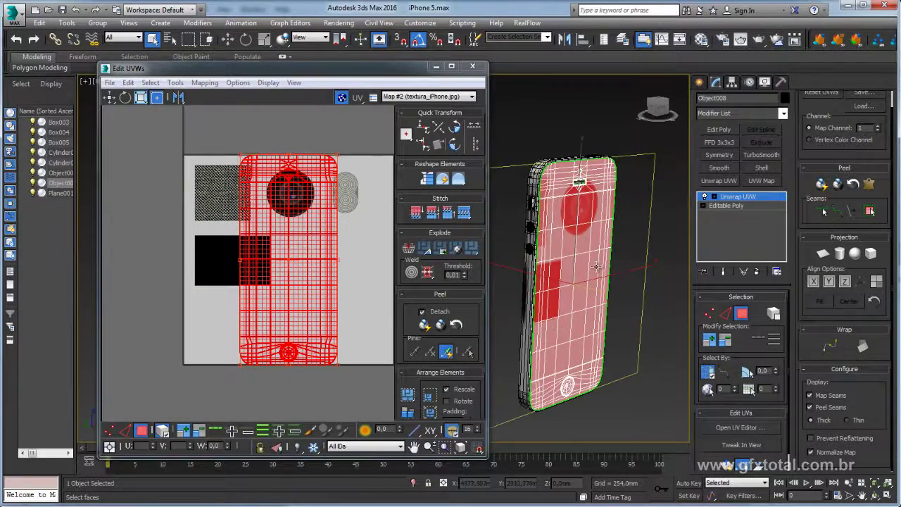
pyautogui.moveTo(612, 285)
pyautogui.keyDown('alt'); pyautogui.mouseDown(button='middle')
pyautogui.moveTo(595, 274)
pyautogui.moveTo(583, 288)
pyautogui.moveTo(602, 291)
pyautogui.mouseUp(button='middle'); pyautogui.keyUp('alt')
pyautogui.click(311, 268)
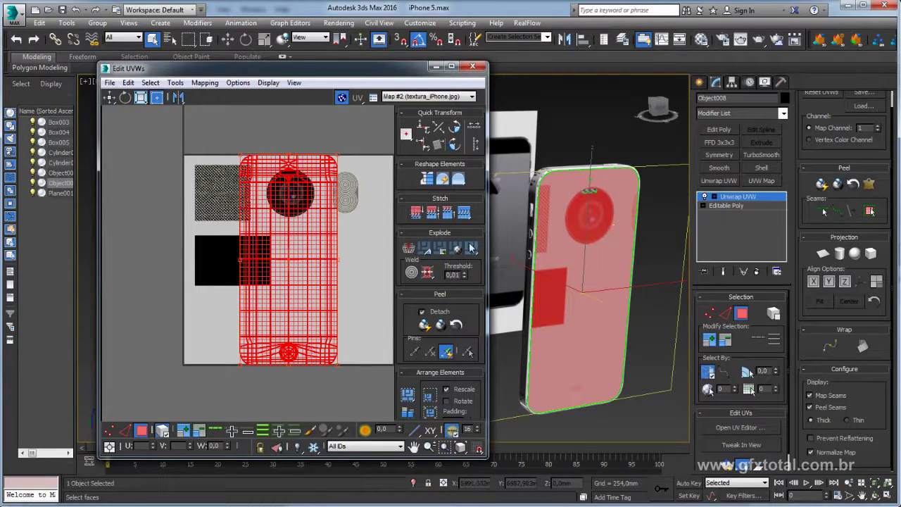
# Shrink, move and scale the front UV cluster to fill the black rectangle.
pyautogui.click(141, 97)
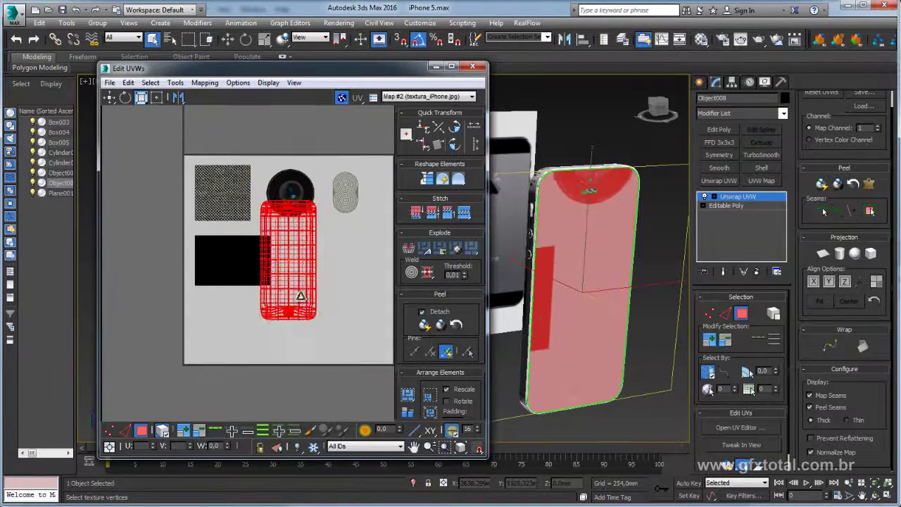
pyautogui.click(109, 97)
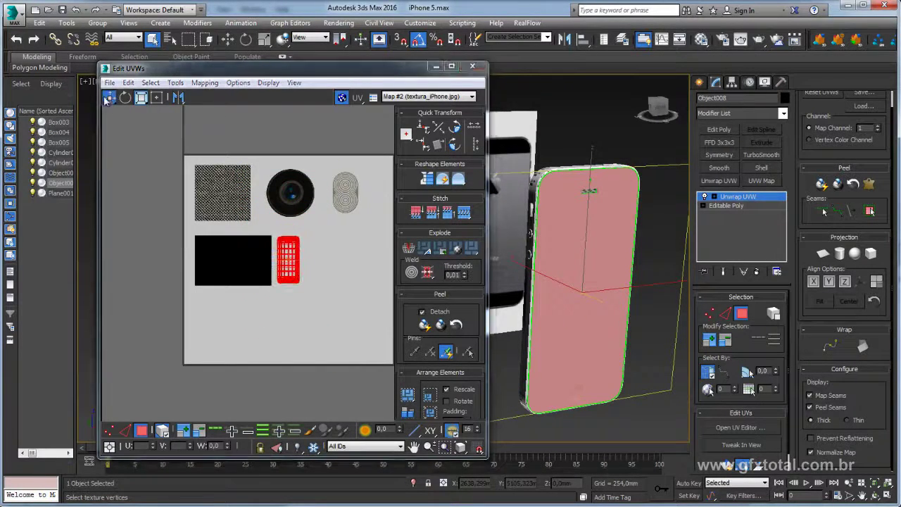
pyautogui.moveTo(290, 256)
pyautogui.mouseDown()
pyautogui.moveTo(231, 258)
pyautogui.moveTo(268, 260)
pyautogui.moveTo(297, 303)
pyautogui.mouseUp()
pyautogui.click(124, 97)
pyautogui.scroll(3, 220, 233)
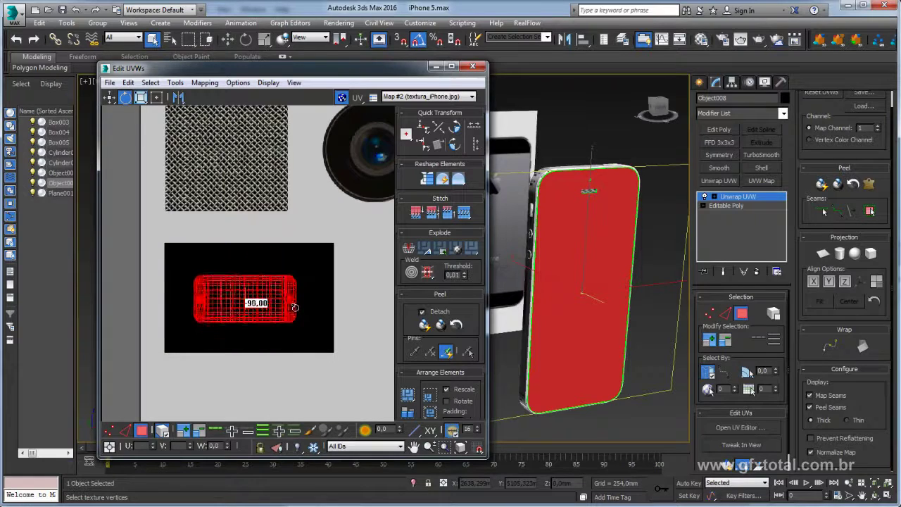
pyautogui.click(141, 97)
pyautogui.moveTo(255, 283); pyautogui.dragTo(254, 267)
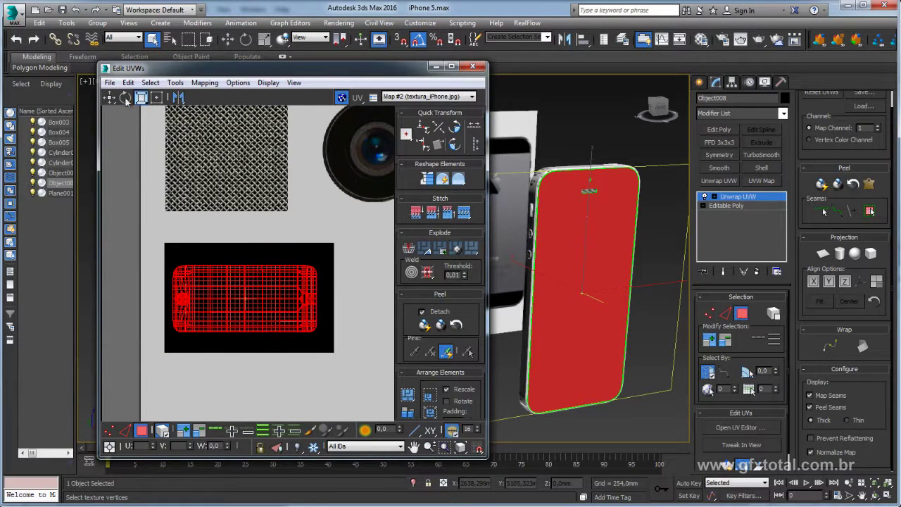
pyautogui.click(110, 97)
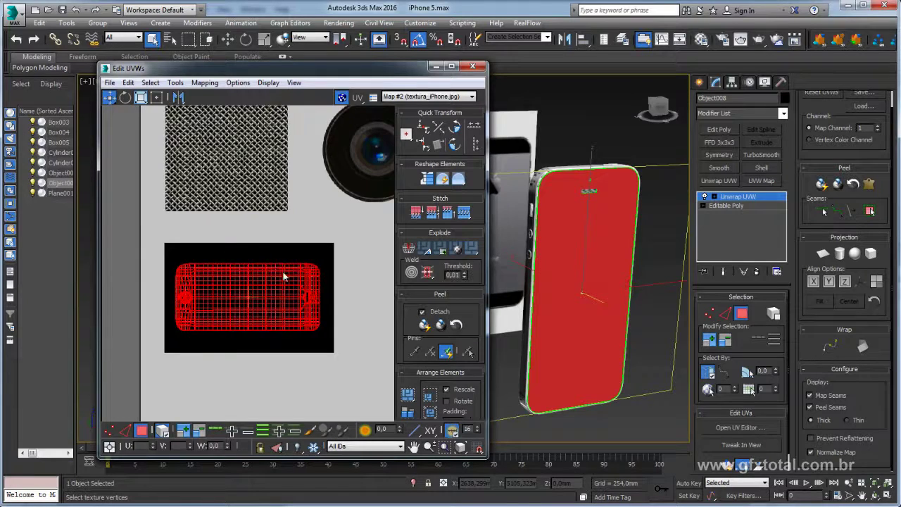
# Zoom around the phone and open its context menu to collapse the unwrap.
pyautogui.scroll(-3, 319, 215)
pyautogui.scroll(-2, 346, 224)
pyautogui.scroll(-2, 352, 236)
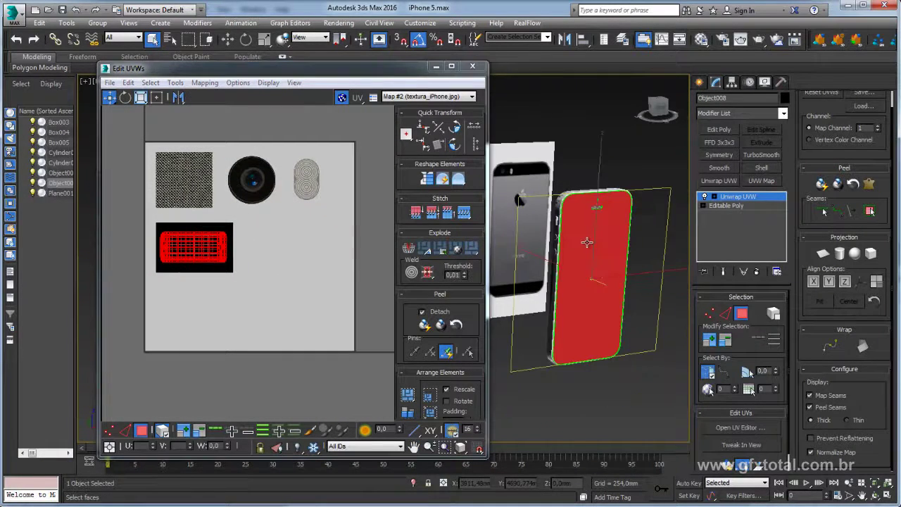
pyautogui.scroll(3, 589, 241)
pyautogui.scroll(-2, 590, 242)
pyautogui.scroll(-2, 602, 227)
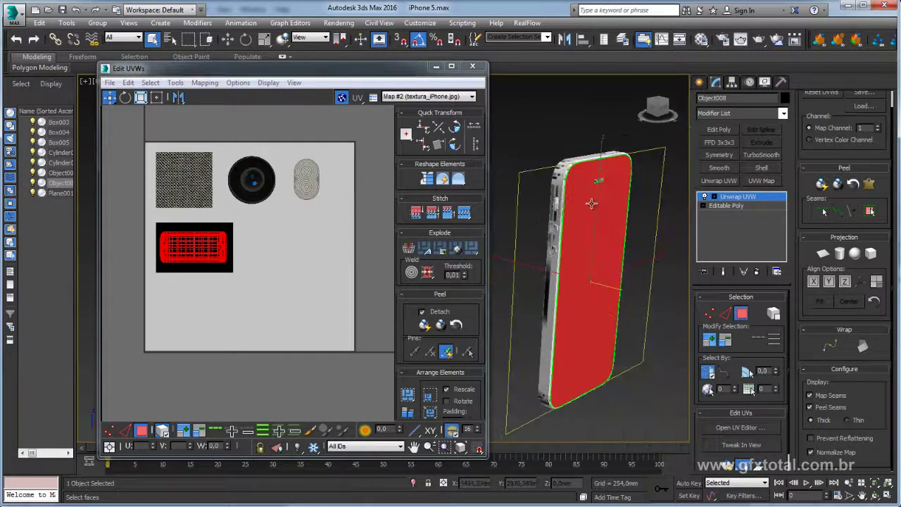
pyautogui.rightClick(592, 203)
# Collapse the front panel into an Editable Poly and deselect it.
pyautogui.click(733, 326)
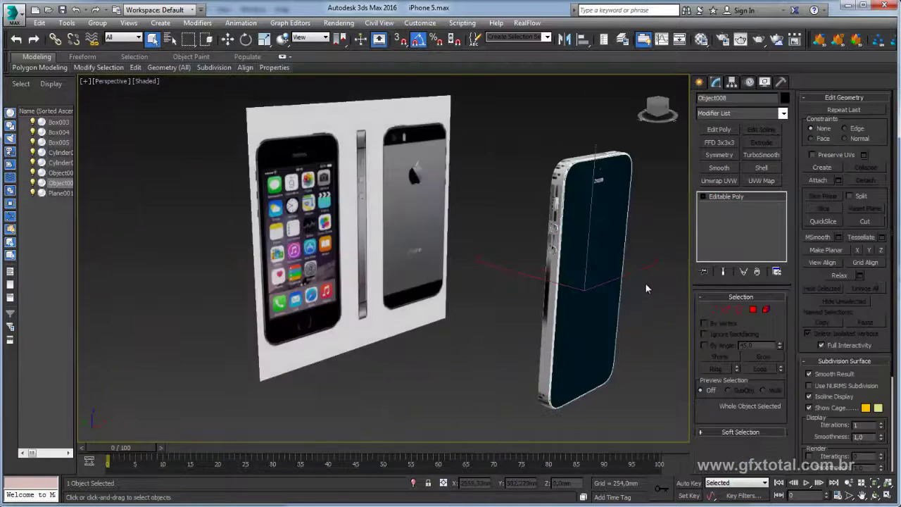
pyautogui.moveTo(645, 287)
pyautogui.keyDown('alt'); pyautogui.mouseDown(button='middle')
pyautogui.moveTo(553, 277)
pyautogui.moveTo(603, 288)
pyautogui.moveTo(654, 344)
pyautogui.moveTo(462, 223)
pyautogui.moveTo(526, 235)
pyautogui.moveTo(464, 213)
pyautogui.moveTo(352, 217)
pyautogui.moveTo(485, 211)
pyautogui.mouseUp(button='middle'); pyautogui.keyUp('alt')
pyautogui.click(654, 343)
pyautogui.scroll(4, 635, 323)
pyautogui.scroll(-4, 573, 316)
pyautogui.scroll(2, 462, 224)
# Give the back panel Object007 an Unwrap UVW modifier and open its UV Editor.
pyautogui.click(365, 223)
pyautogui.scroll(3, 485, 211)
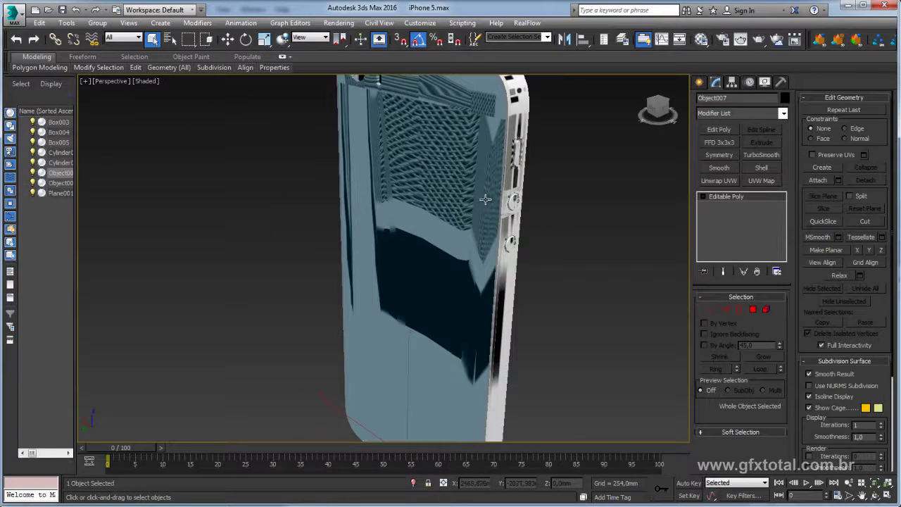
pyautogui.click(739, 181)
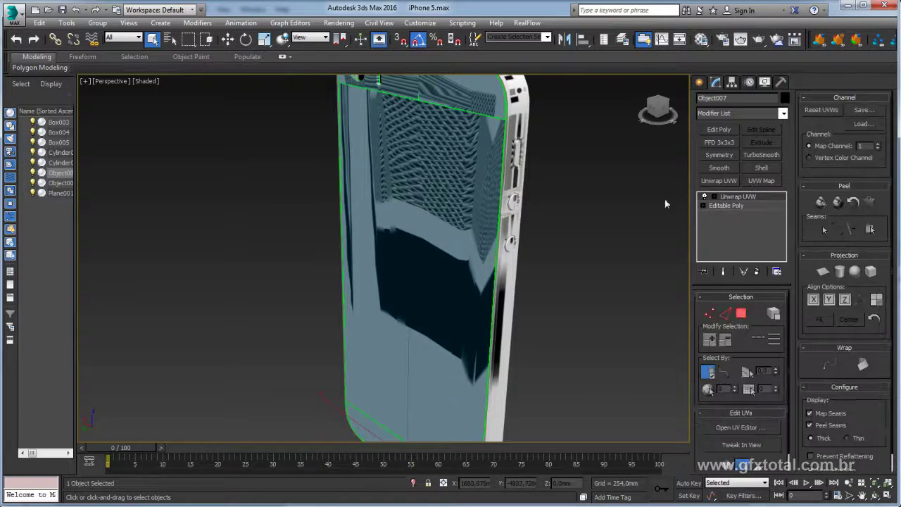
pyautogui.scroll(-3, 458, 240)
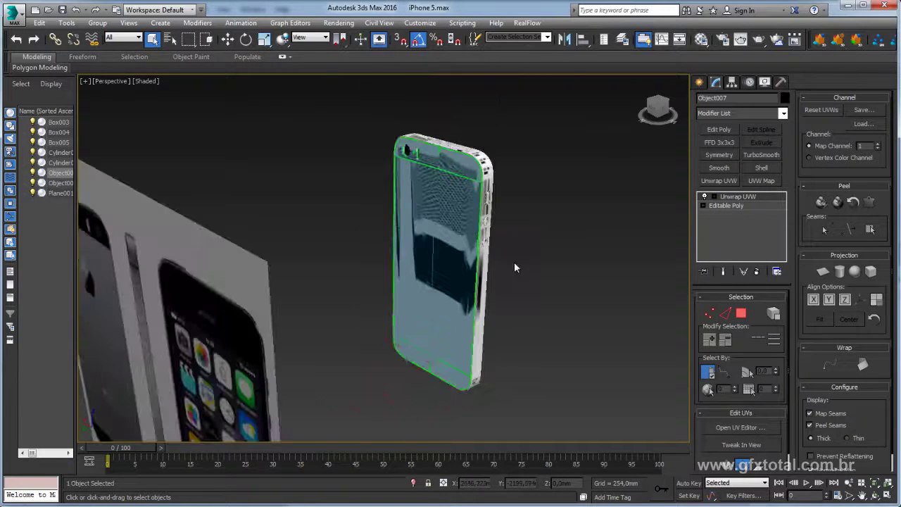
pyautogui.click(747, 431)
pyautogui.scroll(-3, 181, 271)
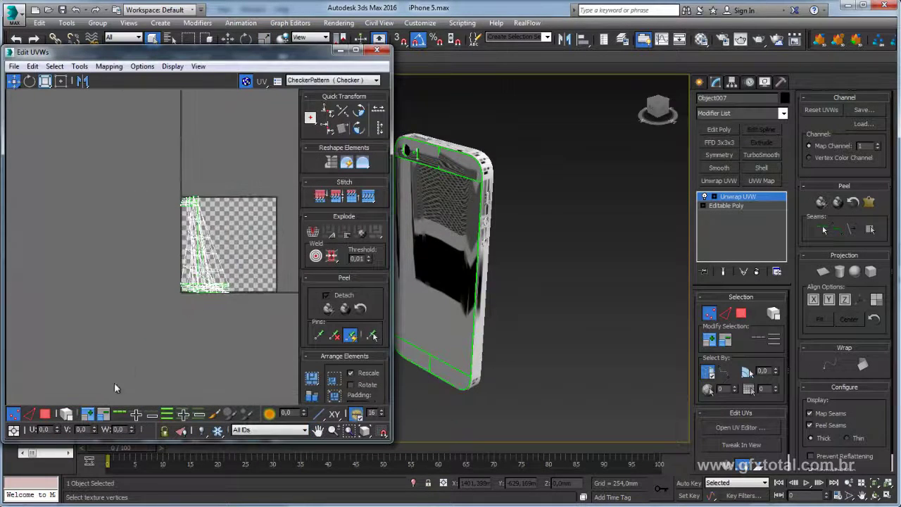
# Planar-map all of Object007's faces and display Map #2 textura_iPhone.jpg behind them.
pyautogui.click(46, 413)
pyautogui.hotkey('ctrl', 'a')
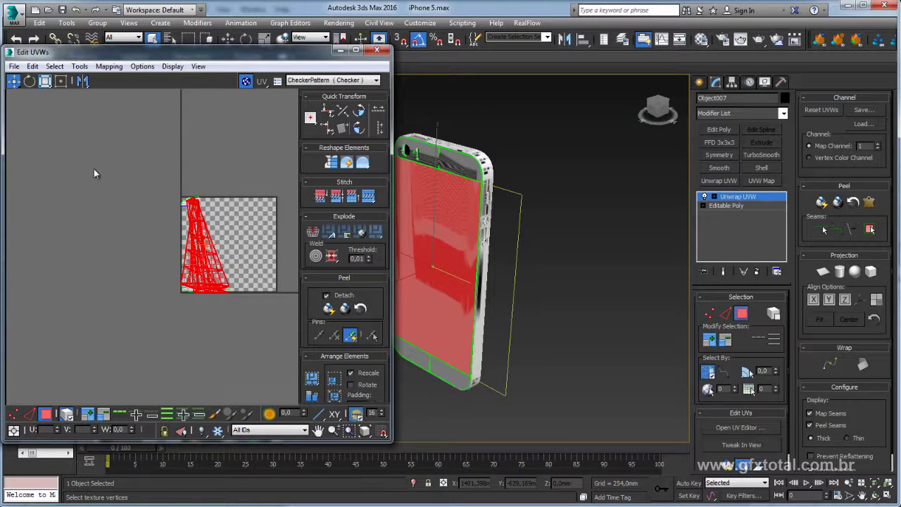
pyautogui.moveTo(247, 319); pyautogui.dragTo(229, 319, button='middle')
pyautogui.scroll(2, 228, 319)
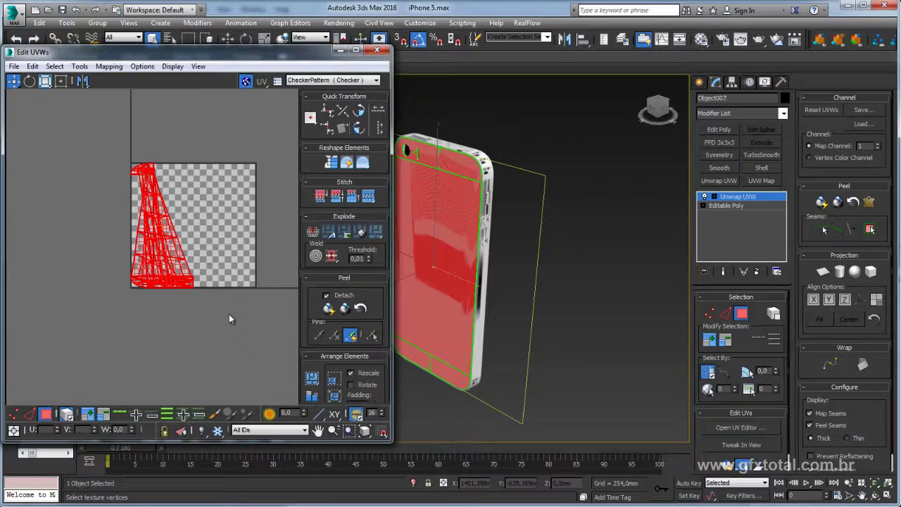
pyautogui.moveTo(206, 271); pyautogui.dragTo(219, 289, button='middle')
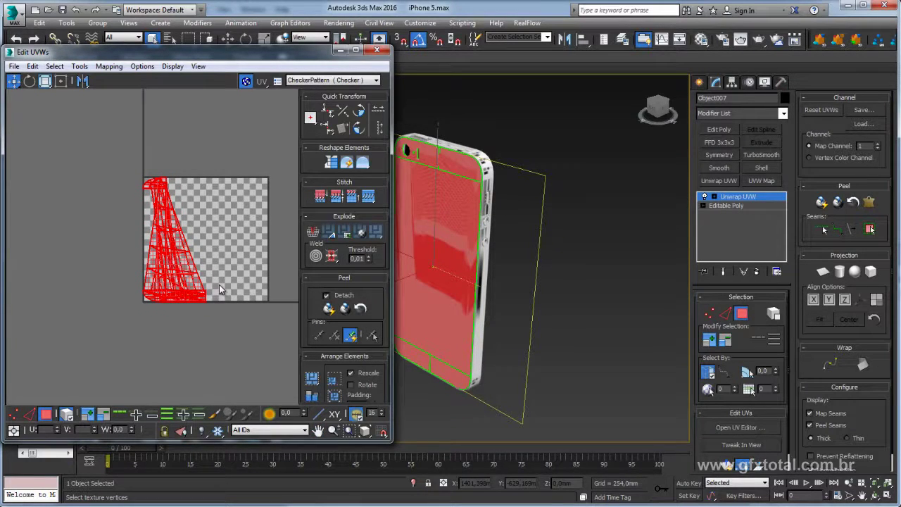
pyautogui.scroll(2, 200, 240)
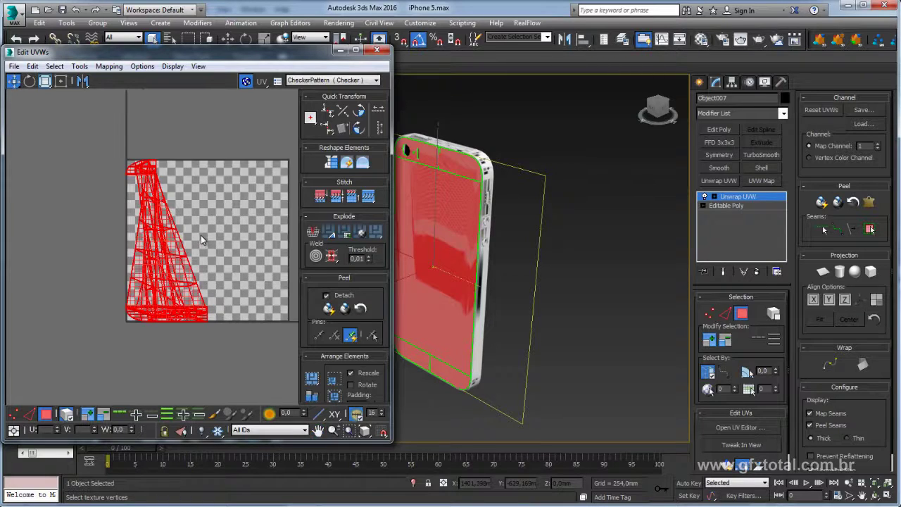
pyautogui.moveTo(201, 236); pyautogui.dragTo(170, 230, button='middle')
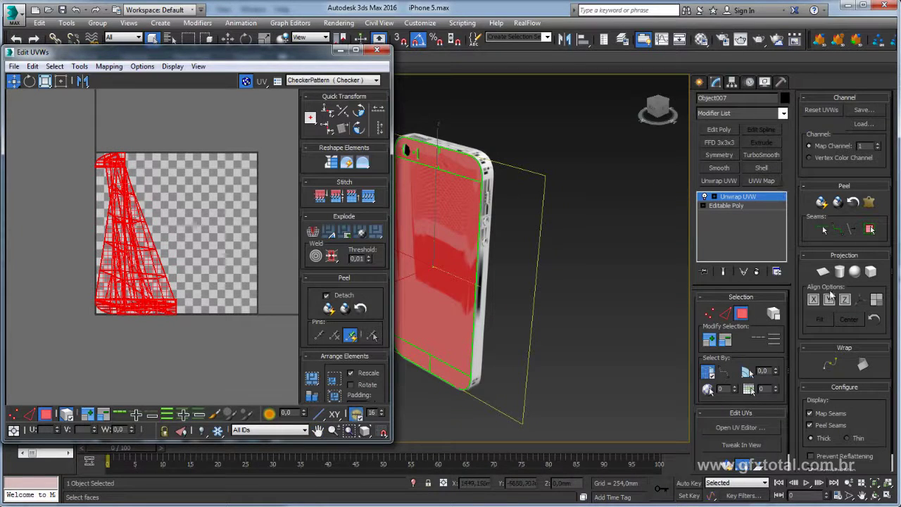
pyautogui.click(733, 465)
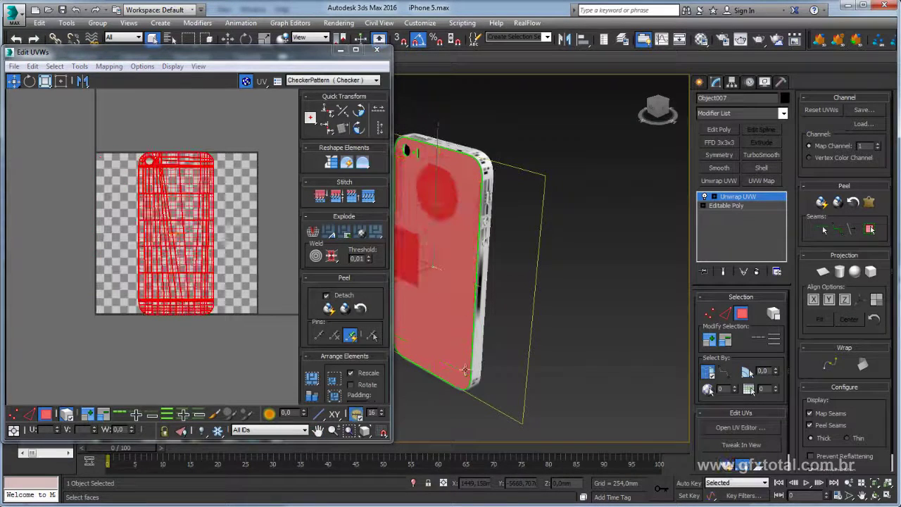
pyautogui.click(331, 80)
pyautogui.click(331, 94)
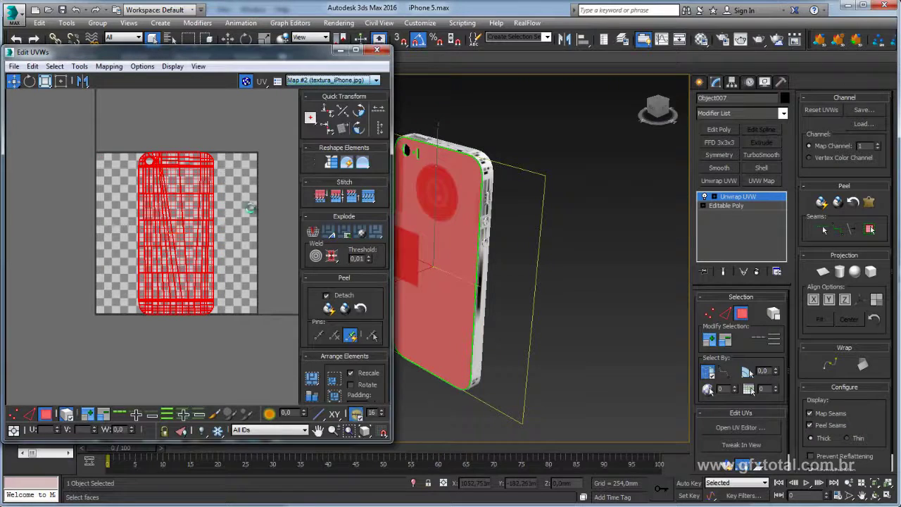
# Shrink the back-panel UV shell, rotate it 90° horizontal, and move it onto the black rectangle.
pyautogui.click(45, 80)
pyautogui.moveTo(187, 200); pyautogui.dragTo(197, 300)
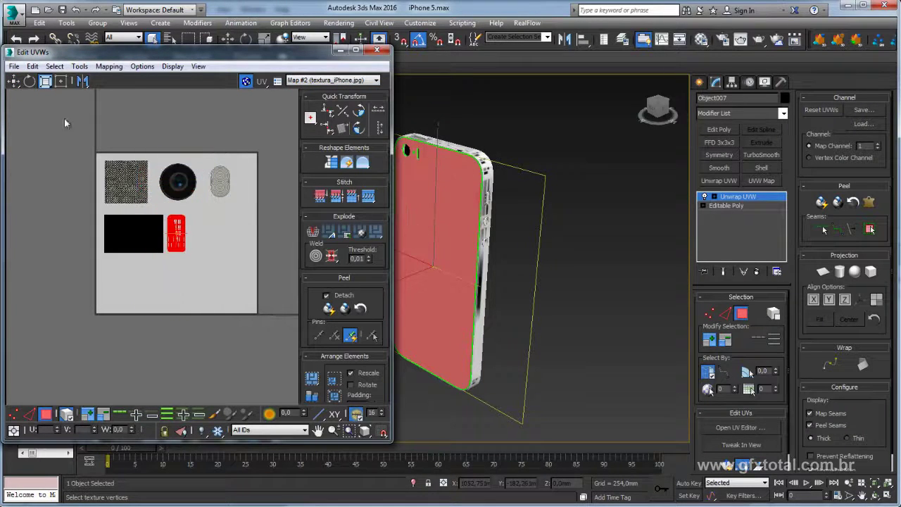
pyautogui.click(29, 81)
pyautogui.moveTo(179, 221); pyautogui.dragTo(213, 242)
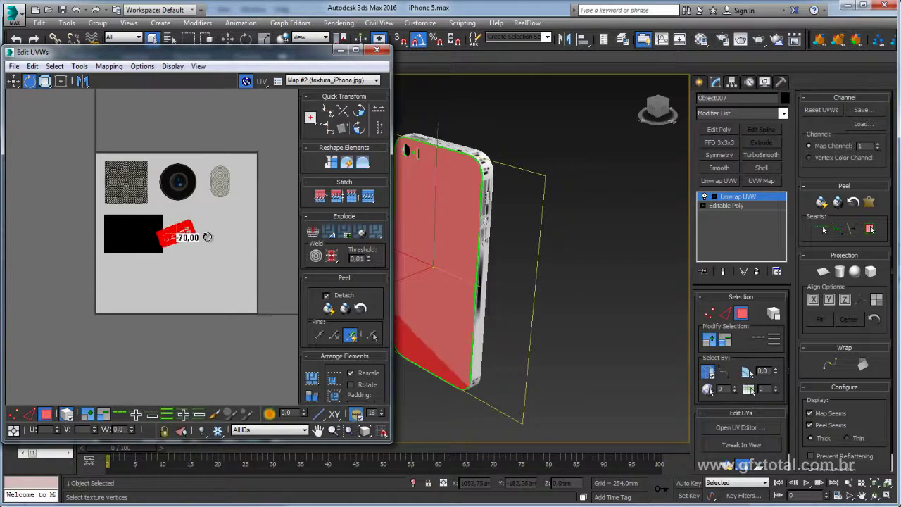
pyautogui.click(13, 81)
pyautogui.moveTo(191, 233); pyautogui.dragTo(148, 233)
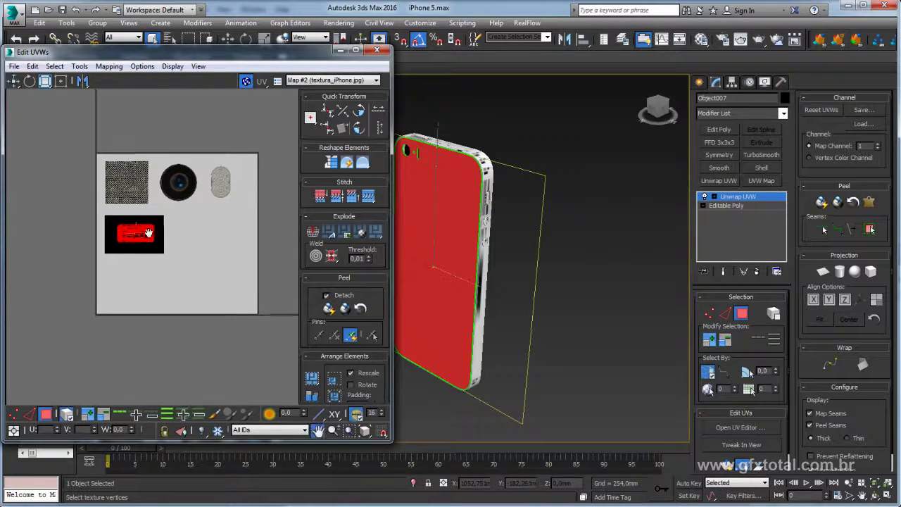
# Enlarge the shell to fill the black rectangle and inspect the textured red back.
pyautogui.scroll(2, 149, 233)
pyautogui.scroll(2, 248, 256)
pyautogui.click(51, 83)
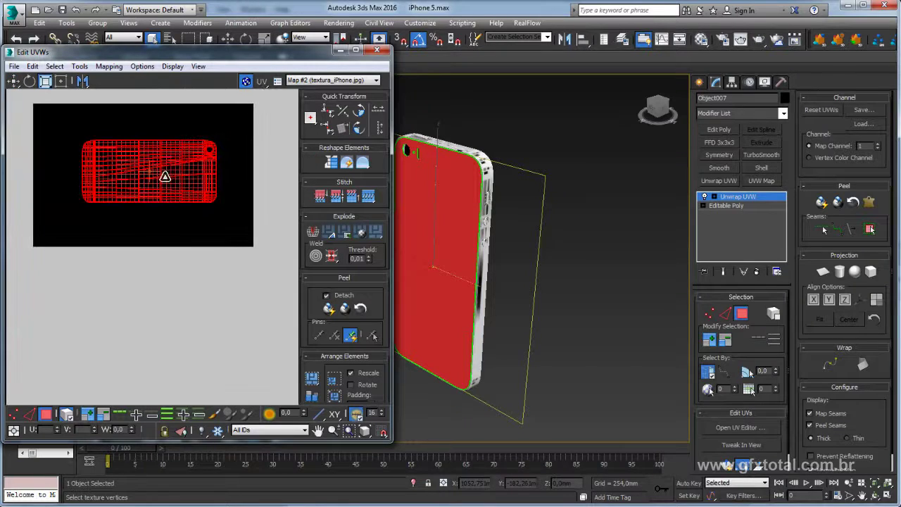
pyautogui.moveTo(165, 178); pyautogui.dragTo(163, 161)
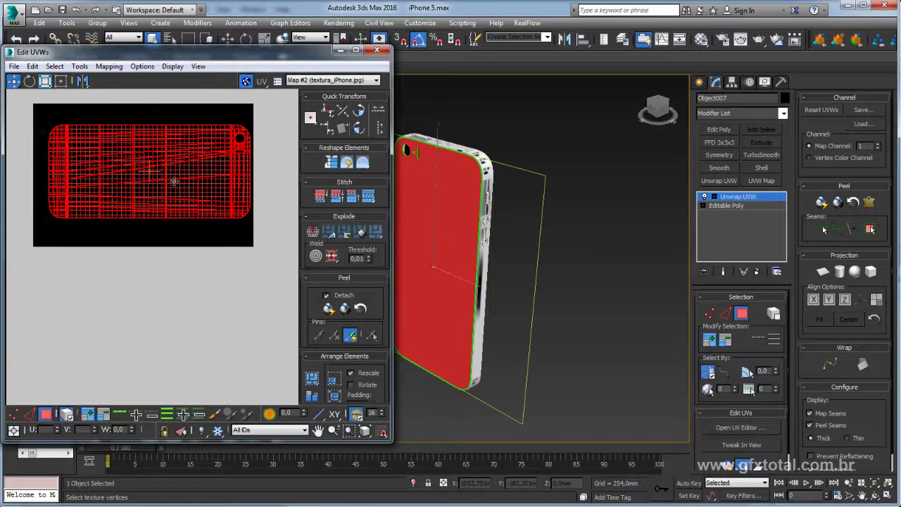
pyautogui.scroll(-3, 164, 181)
pyautogui.moveTo(211, 194); pyautogui.dragTo(161, 213, button='middle')
pyautogui.scroll(-2, 166, 221)
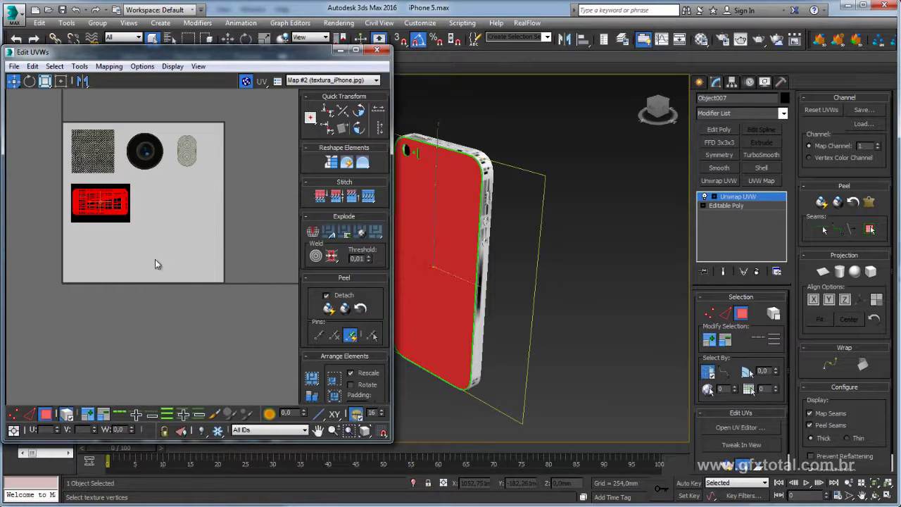
pyautogui.scroll(1, 199, 196)
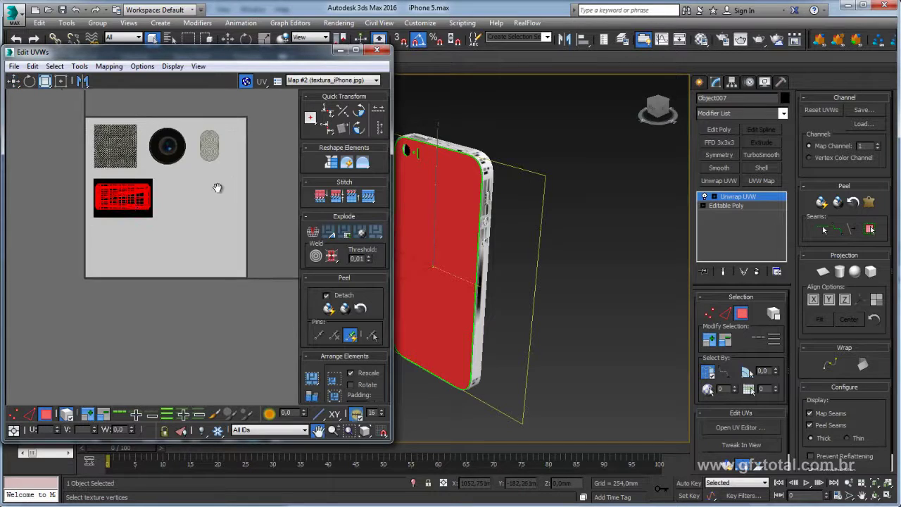
pyautogui.scroll(1, 162, 193)
pyautogui.scroll(2, 122, 190)
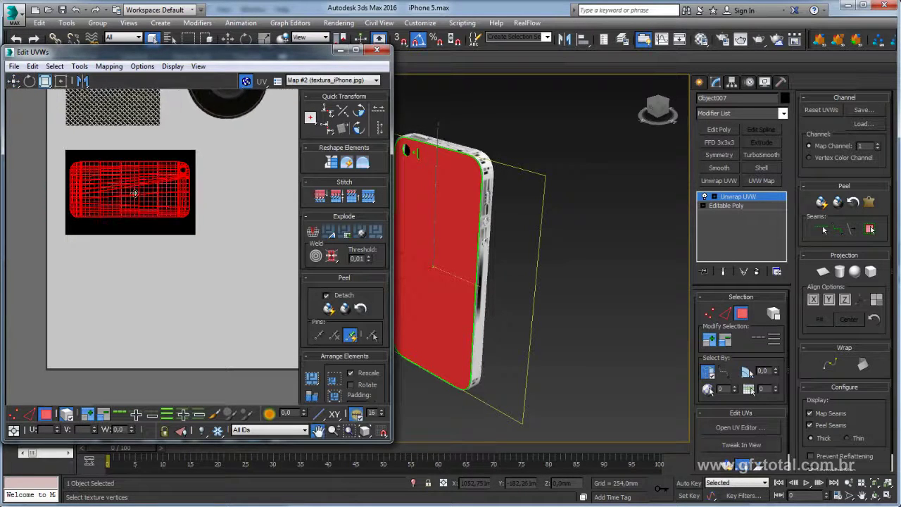
pyautogui.scroll(-1, 140, 204)
pyautogui.scroll(-2, 211, 239)
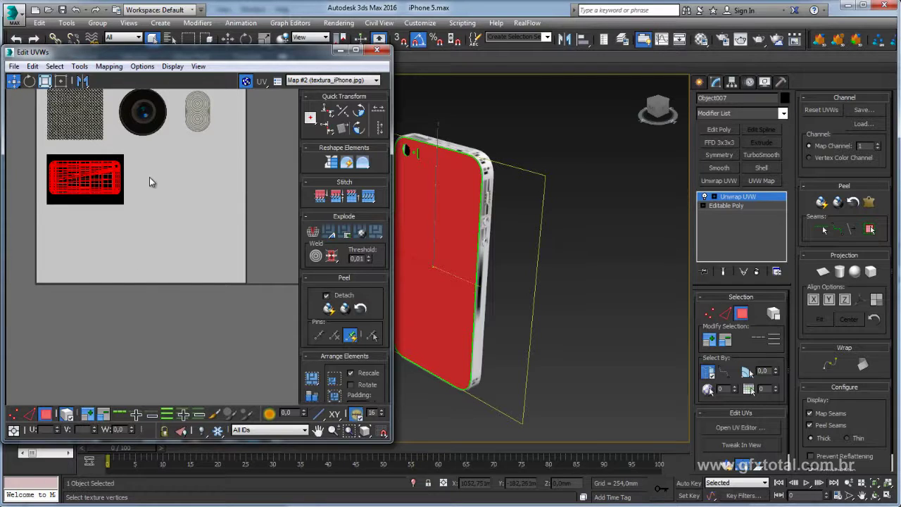
pyautogui.keyDown('alt'); pyautogui.moveTo(438, 198); pyautogui.dragTo(524, 242, button='middle'); pyautogui.keyUp('alt')
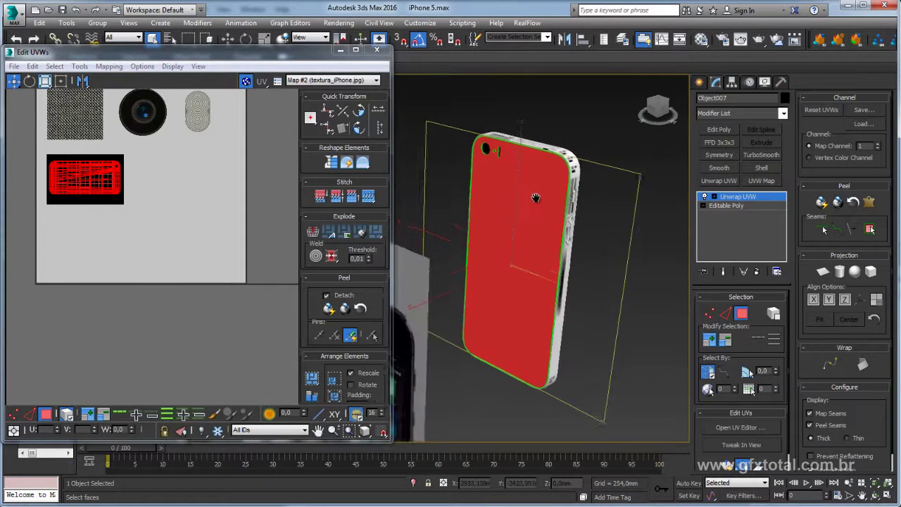
# Collapse the back panel to Editable Poly, then add Unwrap UVW to Box003 and open its UV Editor.
pyautogui.rightClick(522, 174)
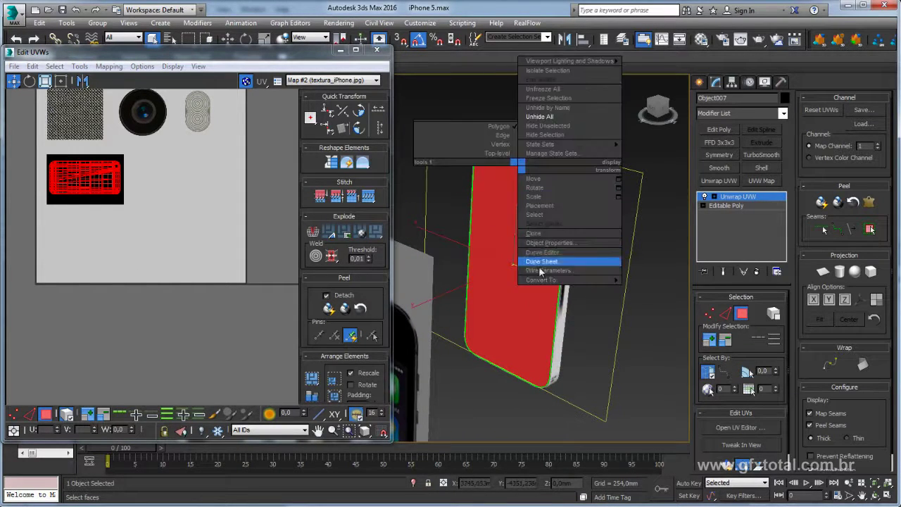
pyautogui.click(639, 284)
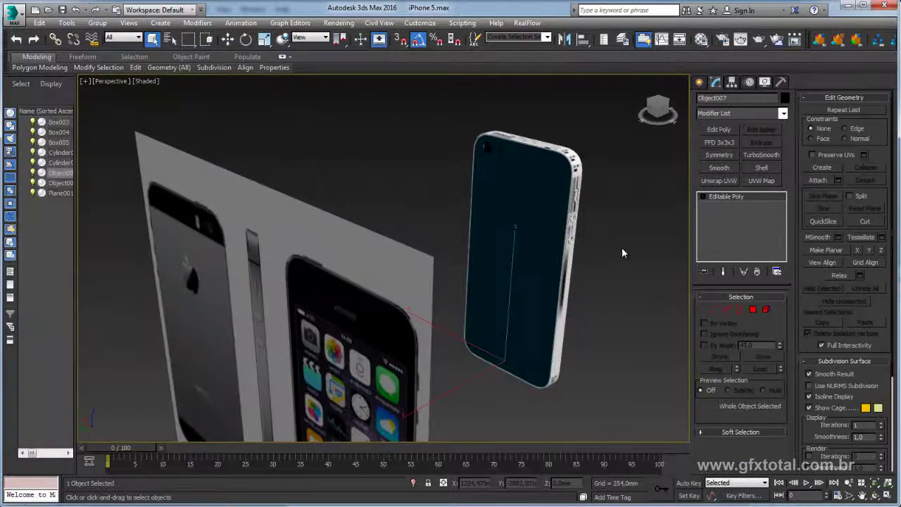
pyautogui.moveTo(640, 256)
pyautogui.keyDown('alt'); pyautogui.mouseDown(button='middle')
pyautogui.moveTo(481, 236)
pyautogui.moveTo(514, 216)
pyautogui.moveTo(505, 209)
pyautogui.moveTo(553, 215)
pyautogui.moveTo(539, 251)
pyautogui.moveTo(493, 247)
pyautogui.moveTo(455, 225)
pyautogui.moveTo(486, 240)
pyautogui.mouseUp(button='middle'); pyautogui.keyUp('alt')
pyautogui.click(548, 242)
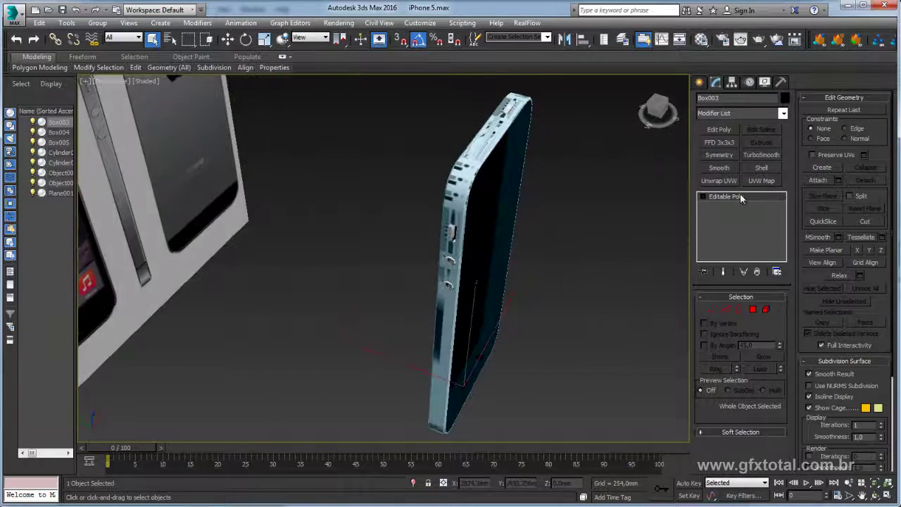
pyautogui.click(720, 181)
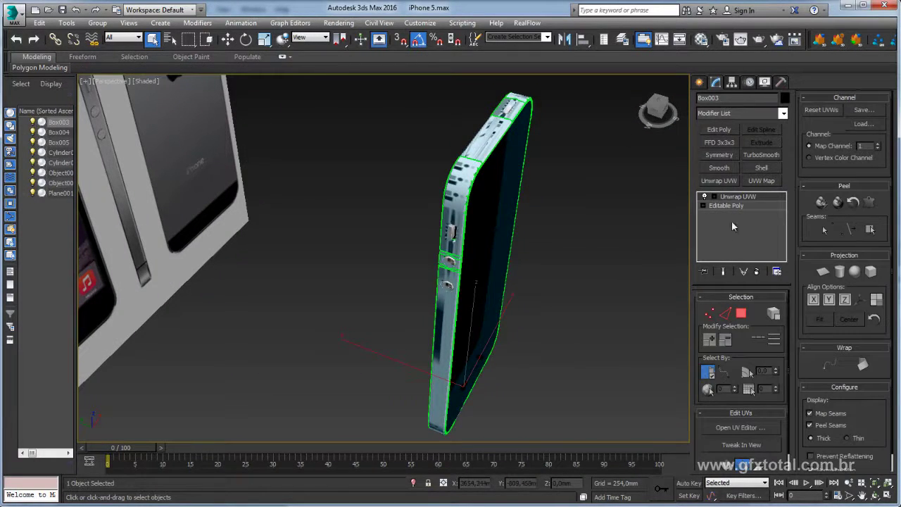
pyautogui.click(740, 428)
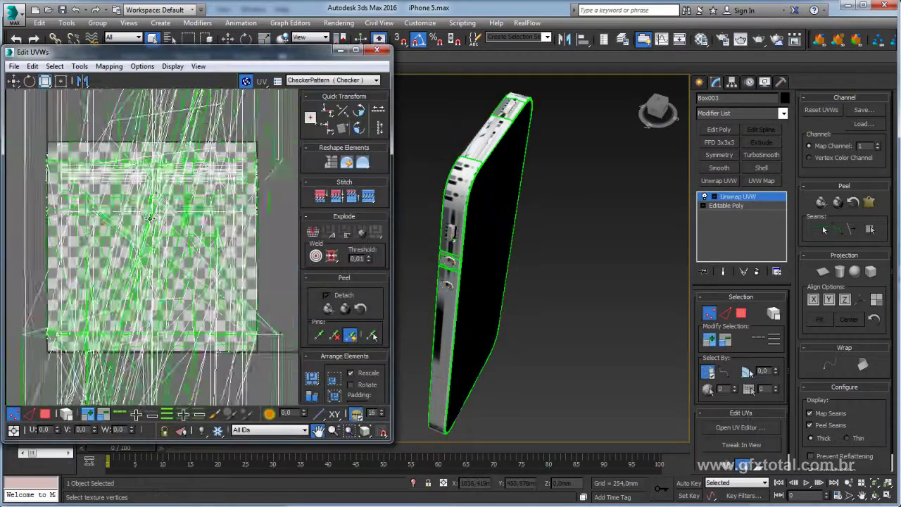
# Select all of Box003's UV faces and apply Flatten Mapping to pack them into clusters.
pyautogui.scroll(-5, 150, 218)
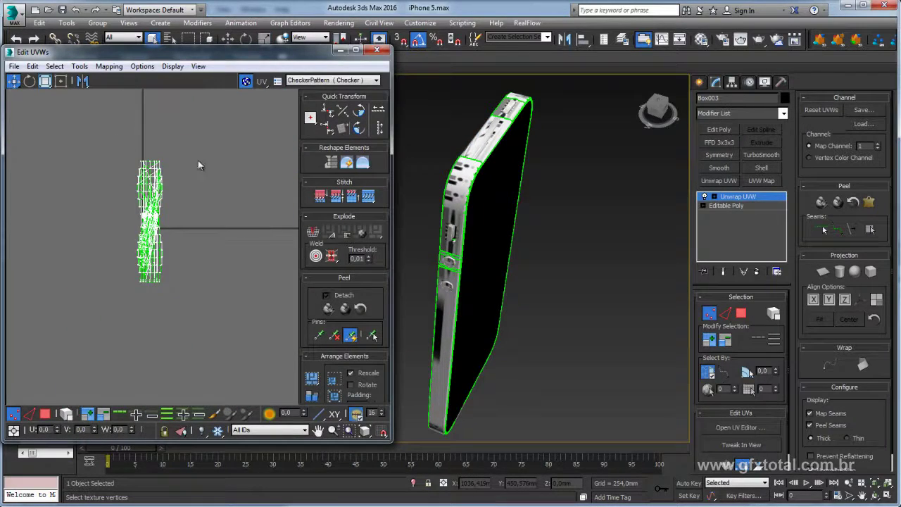
pyautogui.click(45, 413)
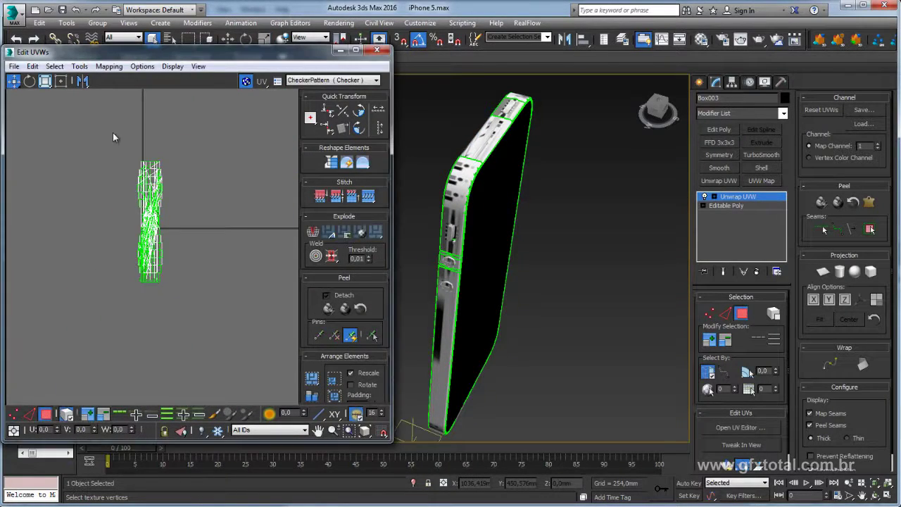
pyautogui.moveTo(114, 135); pyautogui.dragTo(222, 330)
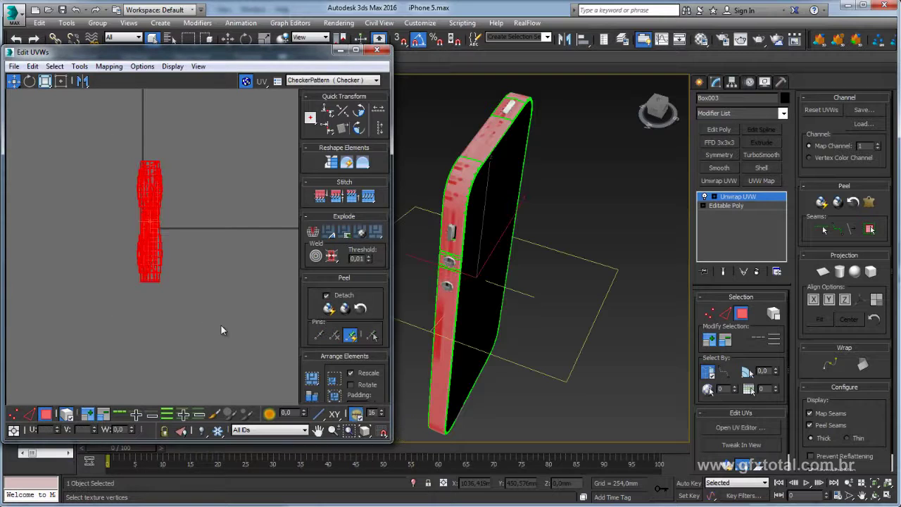
pyautogui.click(107, 66)
pyautogui.click(142, 79)
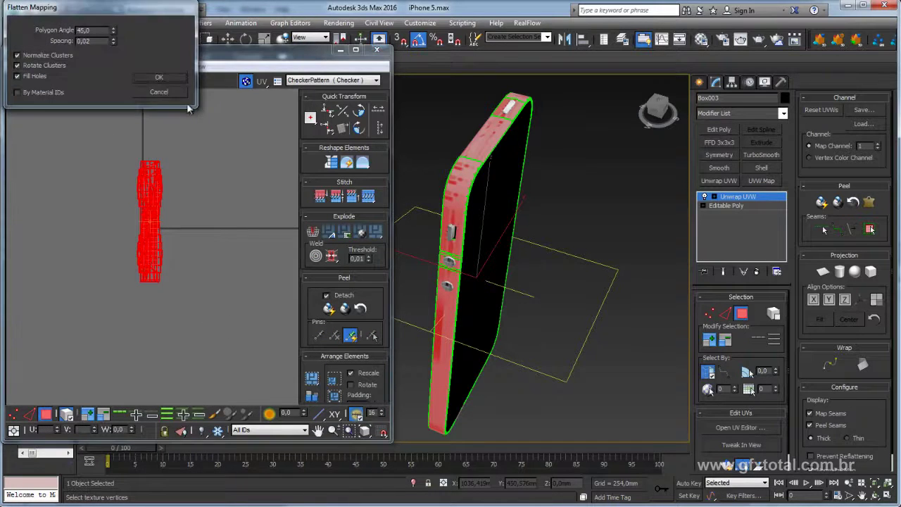
pyautogui.click(169, 77)
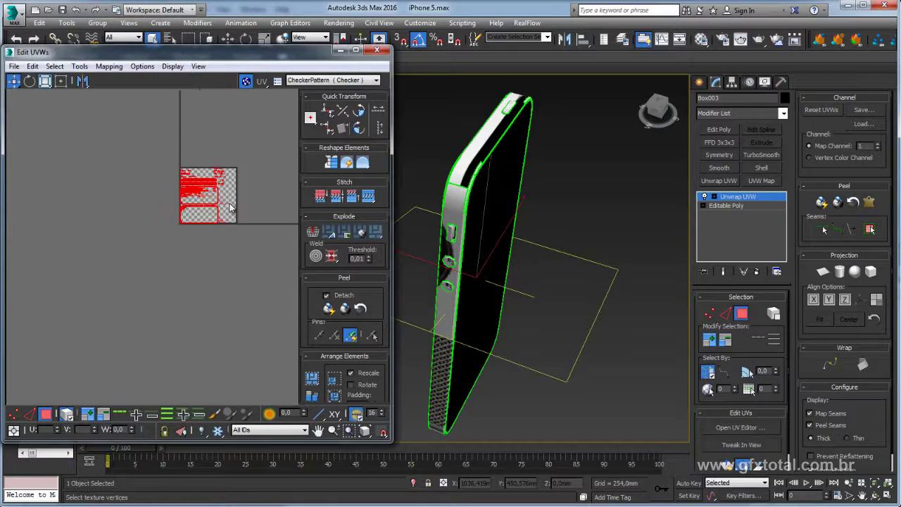
pyautogui.moveTo(203, 182); pyautogui.dragTo(199, 241, button='middle')
pyautogui.scroll(-2, 199, 240)
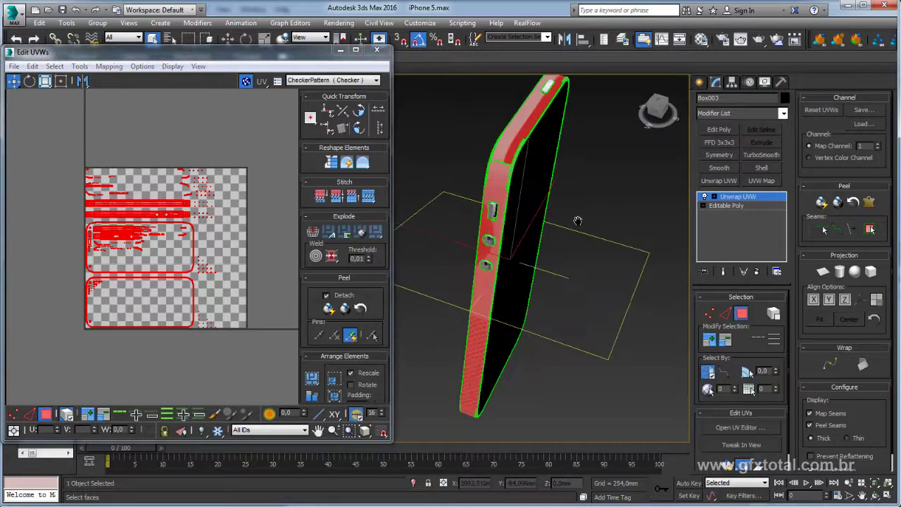
pyautogui.keyDown('alt'); pyautogui.moveTo(582, 216); pyautogui.dragTo(539, 190, button='middle'); pyautogui.keyUp('alt')
# Collapse Box003's unwrap into an Editable Poly and deselect the phone.
pyautogui.rightClick(539, 190)
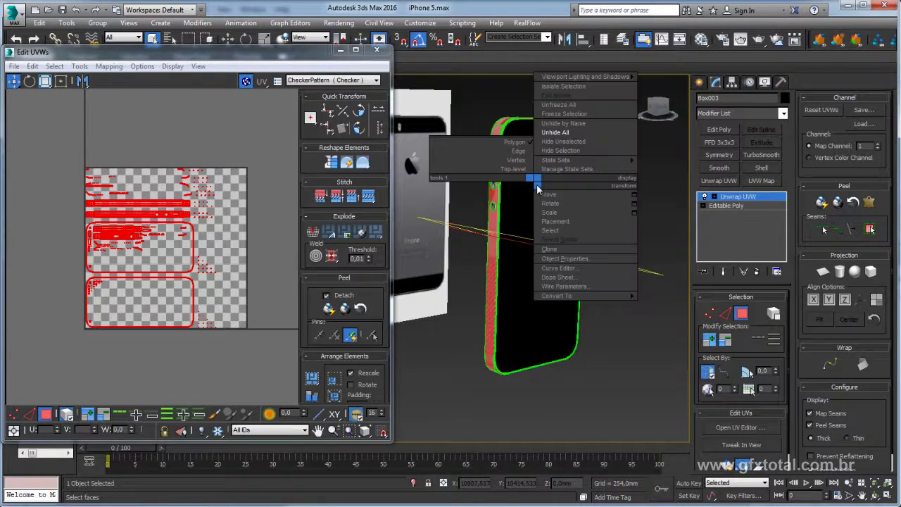
pyautogui.click(666, 307)
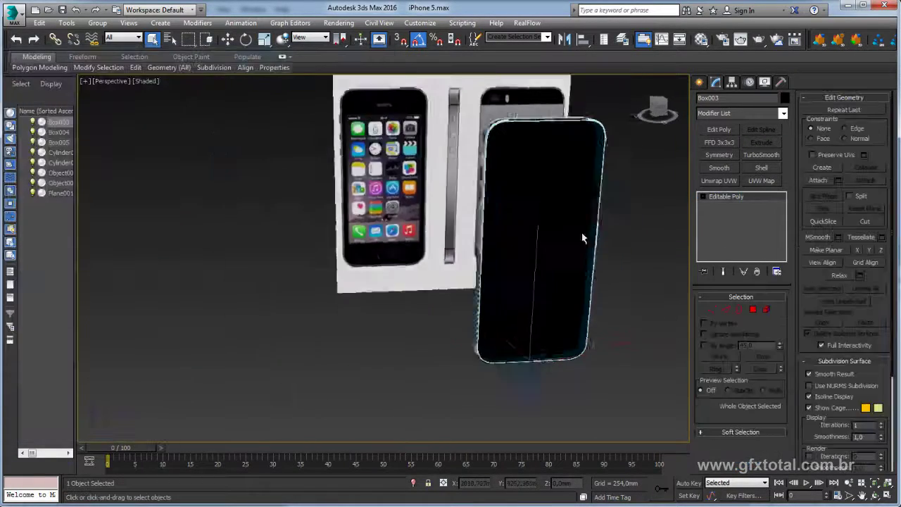
pyautogui.moveTo(584, 237)
pyautogui.keyDown('alt'); pyautogui.mouseDown(button='middle')
pyautogui.moveTo(485, 239)
pyautogui.moveTo(568, 298)
pyautogui.moveTo(662, 250)
pyautogui.moveTo(499, 268)
pyautogui.mouseUp(button='middle'); pyautogui.keyUp('alt')
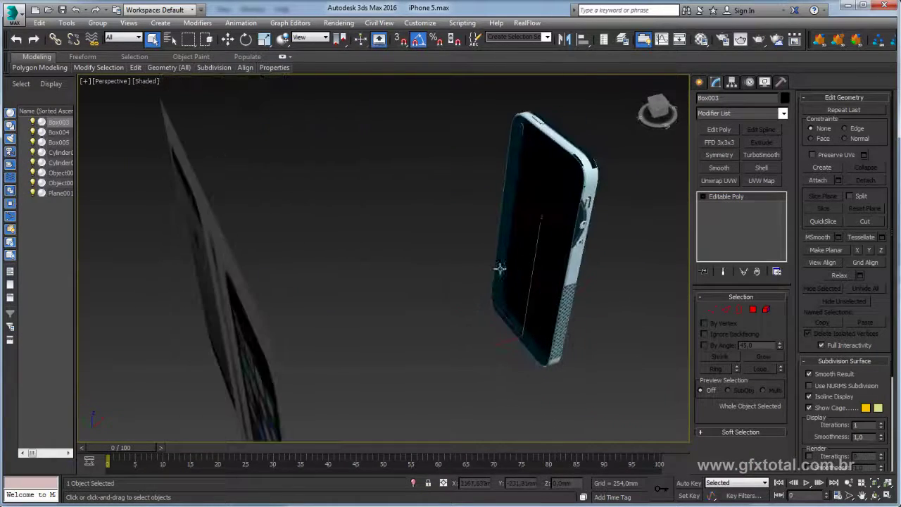
pyautogui.click(461, 302)
pyautogui.moveTo(460, 303)
pyautogui.keyDown('alt'); pyautogui.mouseDown(button='middle')
pyautogui.moveTo(557, 287)
pyautogui.moveTo(499, 255)
pyautogui.moveTo(535, 158)
pyautogui.moveTo(527, 221)
pyautogui.moveTo(486, 294)
pyautogui.moveTo(422, 274)
pyautogui.moveTo(435, 279)
pyautogui.mouseUp(button='middle'); pyautogui.keyUp('alt')
# Switch to the Front view and draw a new plane, Plane002.
pyautogui.press('f')
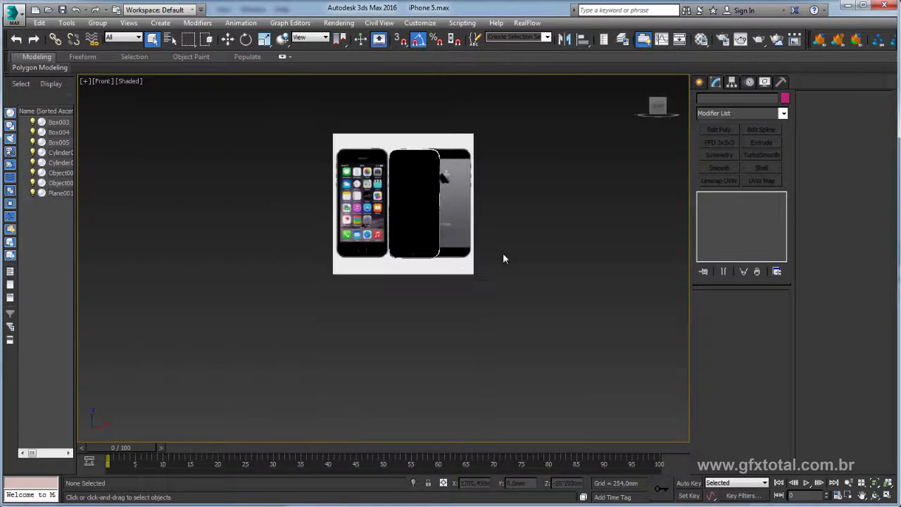
pyautogui.click(699, 82)
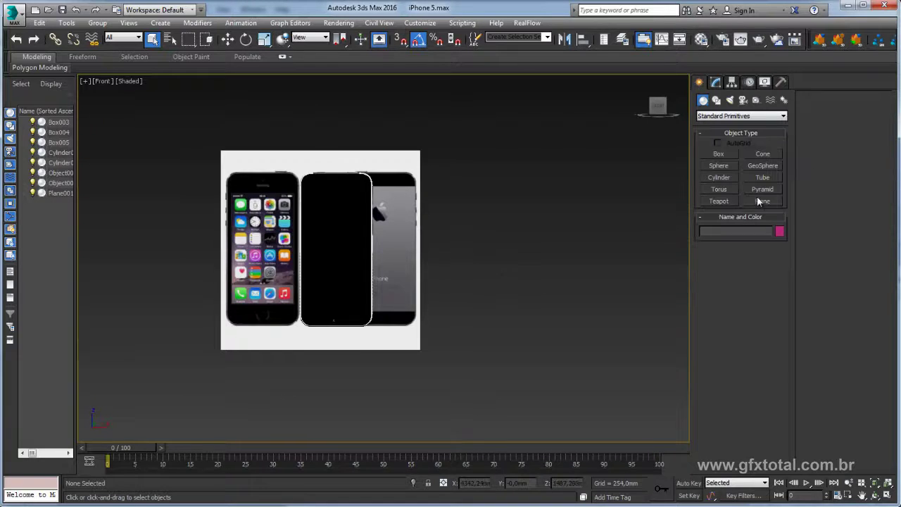
pyautogui.click(762, 201)
pyautogui.moveTo(499, 166); pyautogui.dragTo(515, 169)
pyautogui.scroll(5, 507, 169)
pyautogui.scroll(3, 514, 168)
pyautogui.moveTo(517, 168); pyautogui.dragTo(507, 218, button='middle')
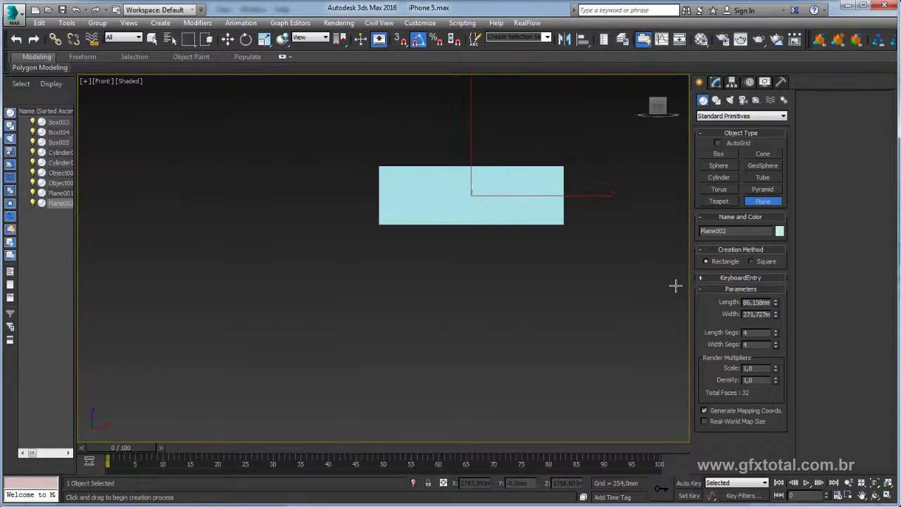
# Set Plane002 to 1×1 length and width segments, then bring up the Material Editor.
pyautogui.press('F4')
pyautogui.press('F3')
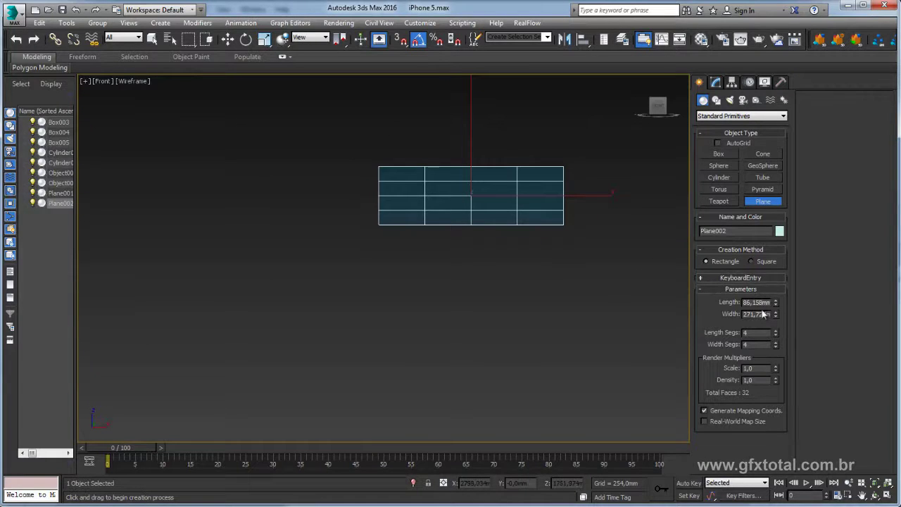
pyautogui.moveTo(777, 335); pyautogui.dragTo(777, 345)
pyautogui.press('F3')
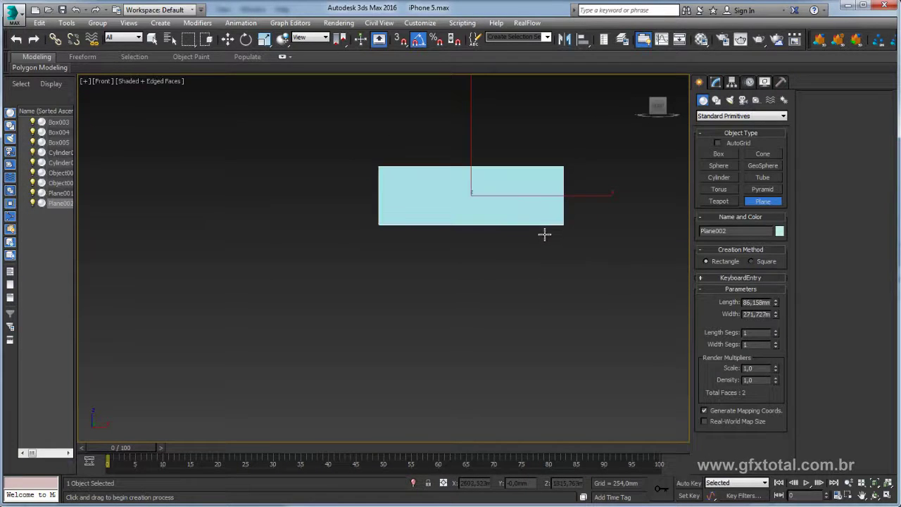
pyautogui.scroll(2, 552, 211)
pyautogui.click(702, 39)
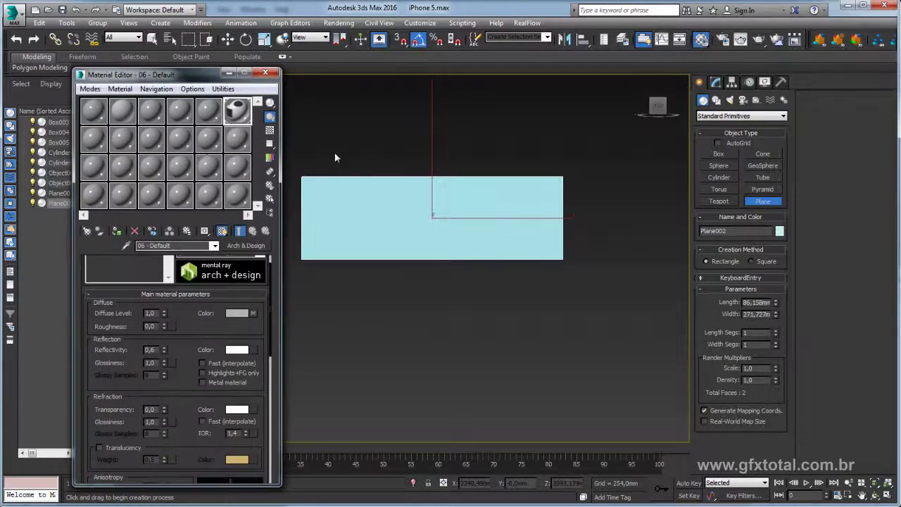
# Apply material 06 - Default to Plane002 and add a planar UVW Map modifier.
pyautogui.moveTo(362, 188); pyautogui.dragTo(366, 194)
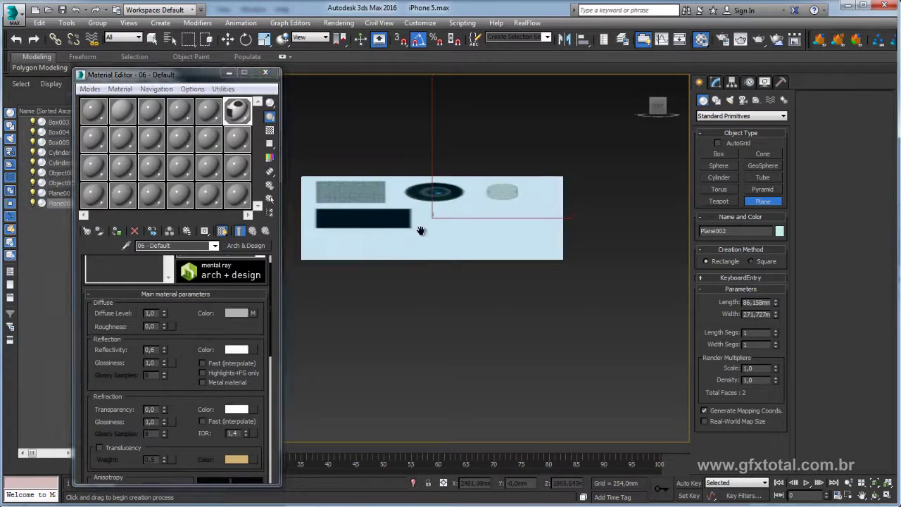
pyautogui.moveTo(314, 149); pyautogui.dragTo(328, 189, button='middle')
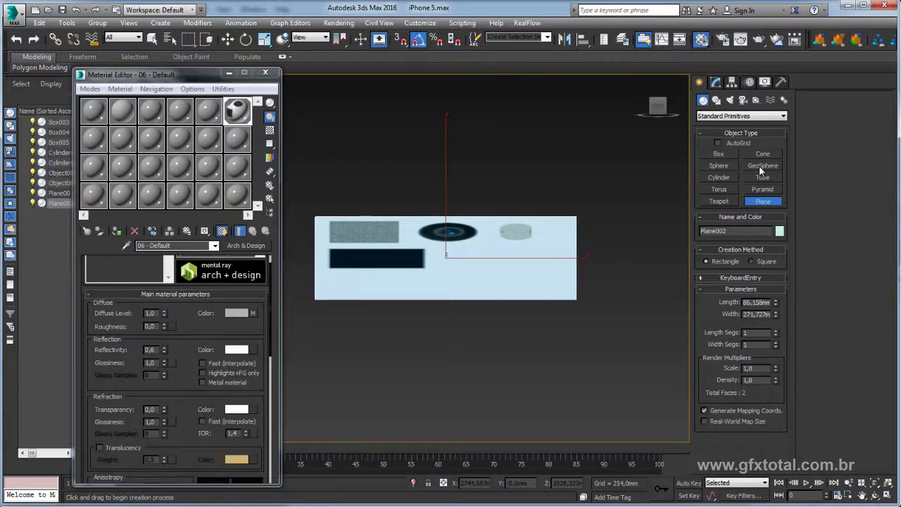
pyautogui.click(728, 116)
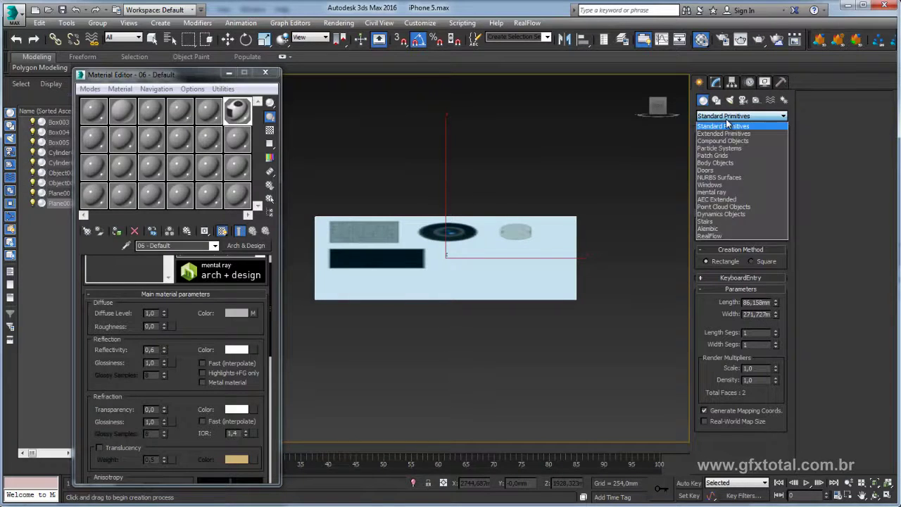
pyautogui.click(716, 82)
pyautogui.click(715, 82)
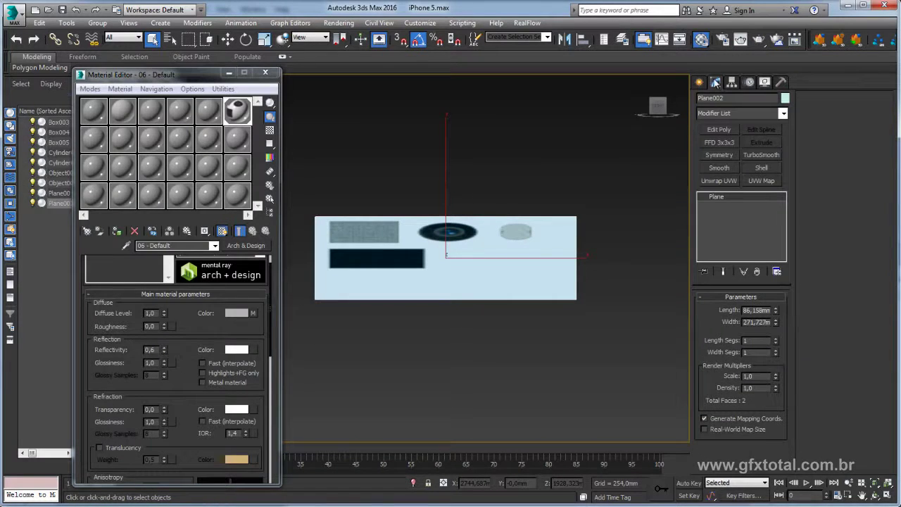
pyautogui.click(760, 180)
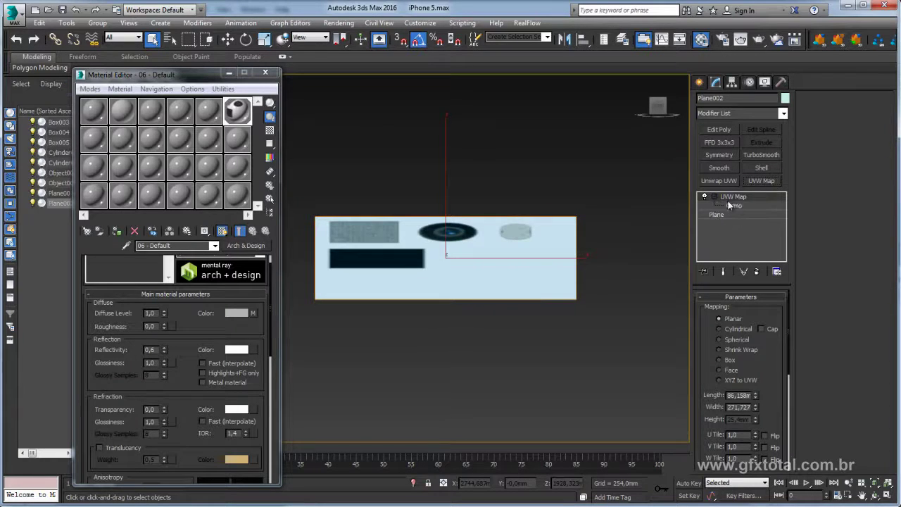
# Move the UVW Map gizmo down across Plane002 to re-tile the texture.
pyautogui.click(732, 205)
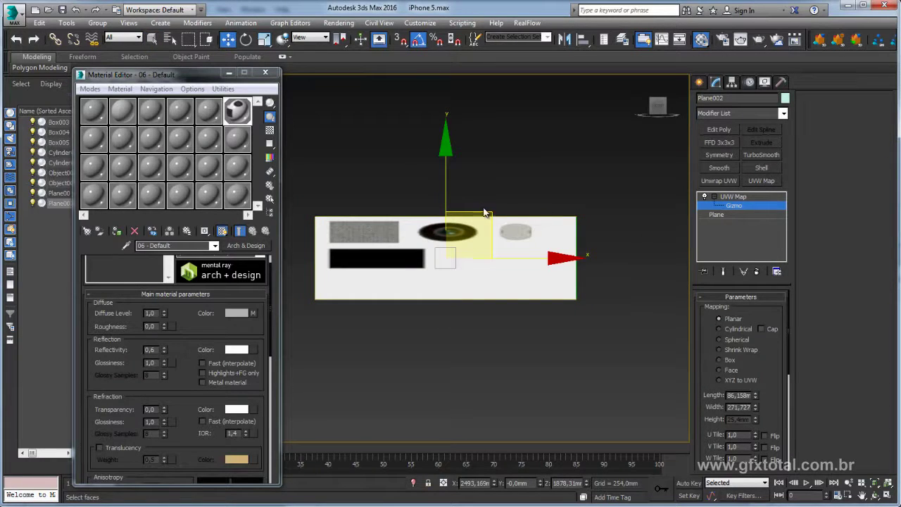
pyautogui.moveTo(486, 217); pyautogui.dragTo(530, 235)
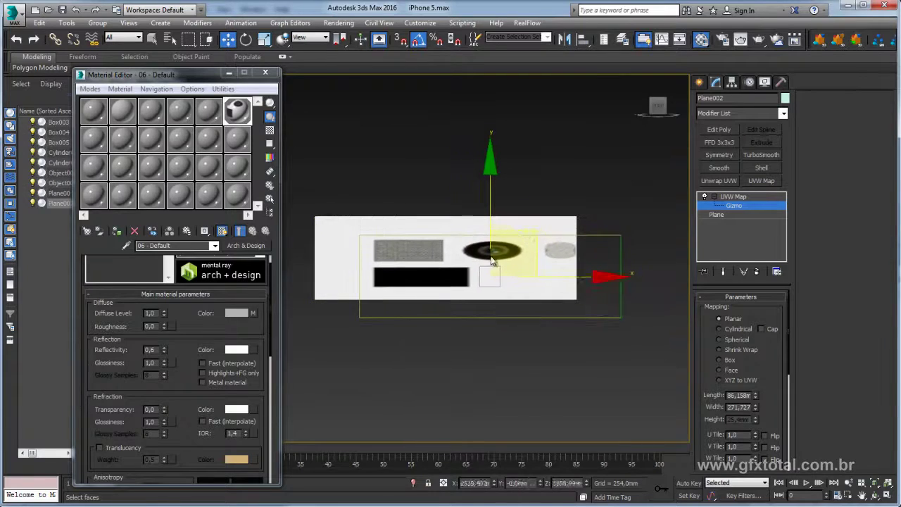
pyautogui.press('r')
pyautogui.moveTo(489, 172); pyautogui.dragTo(499, 127)
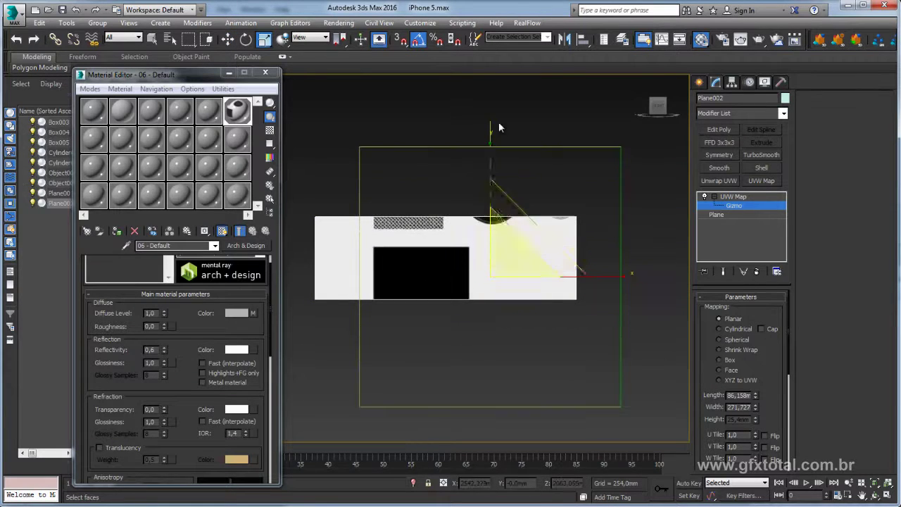
pyautogui.hotkey('ctrl', 'z')
pyautogui.press('w')
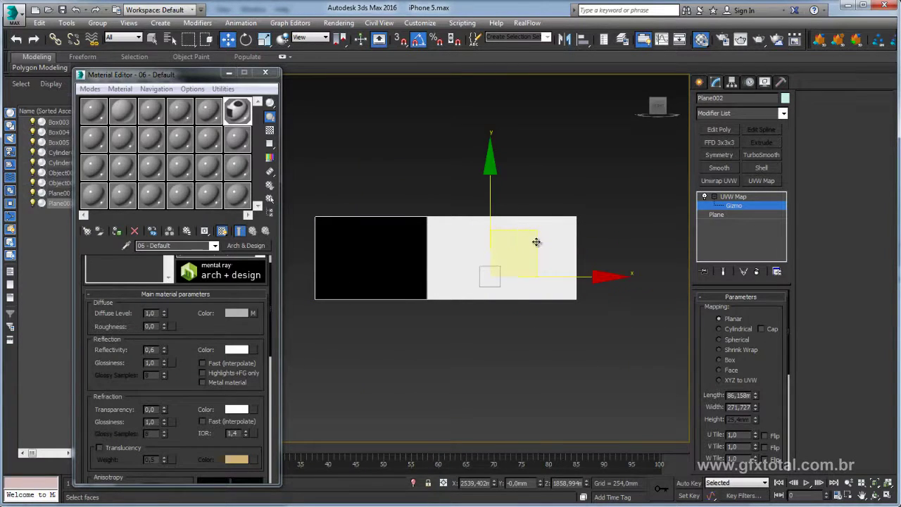
pyautogui.moveTo(537, 241); pyautogui.dragTo(535, 348)
# Enlarge and slide the gizmo so the woven metal mesh fills the grille plane.
pyautogui.scroll(-4, 539, 341)
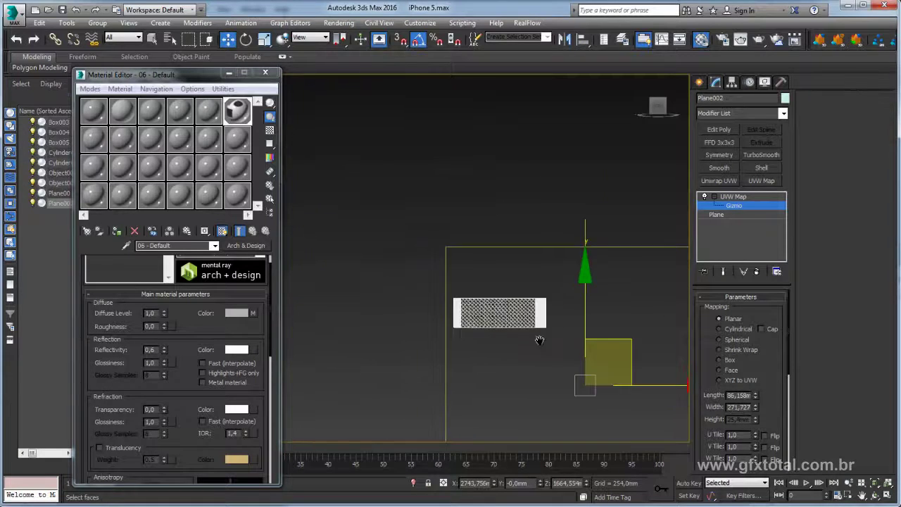
pyautogui.keyDown('alt'); pyautogui.moveTo(539, 341); pyautogui.dragTo(541, 223, button='middle'); pyautogui.keyUp('alt')
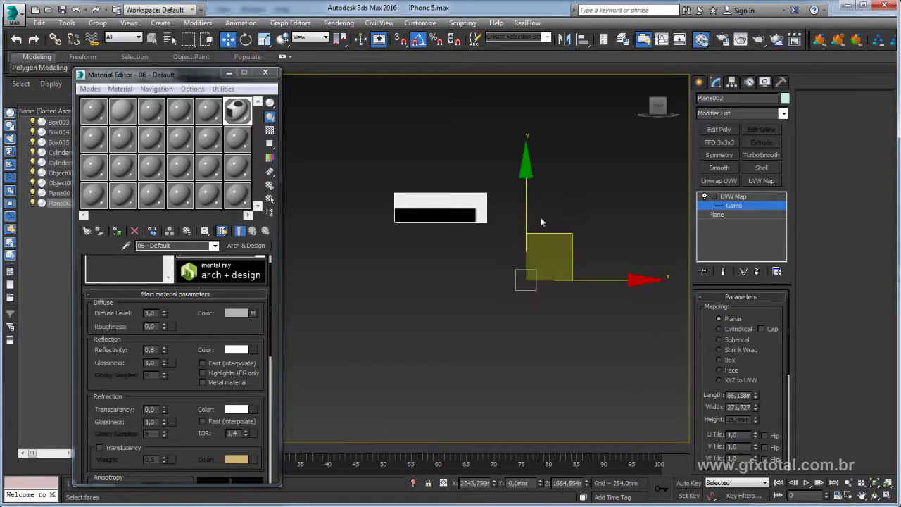
pyautogui.moveTo(557, 244); pyautogui.dragTo(669, 316)
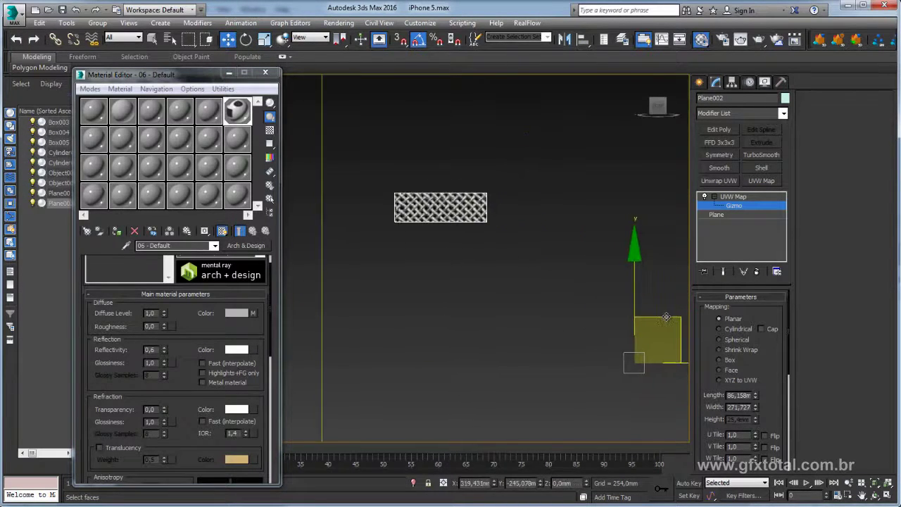
pyautogui.scroll(3, 442, 209)
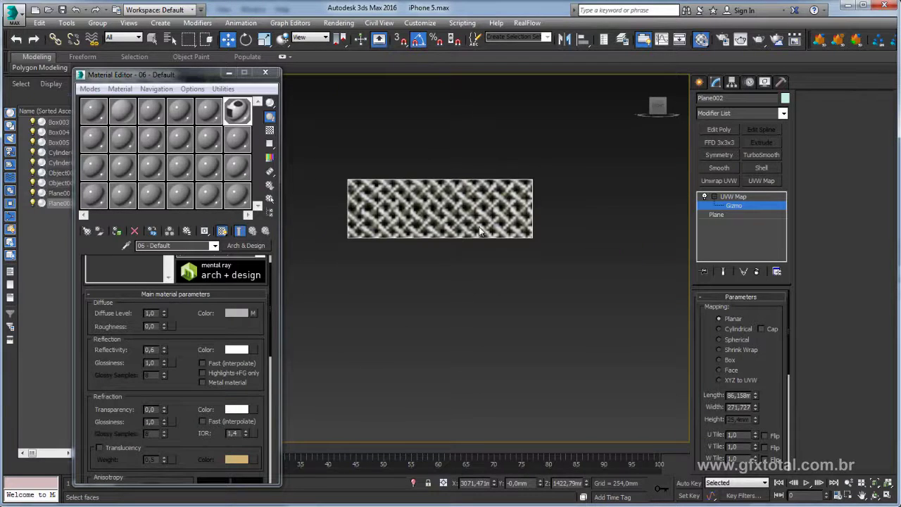
pyautogui.scroll(-3, 481, 231)
pyautogui.press('r')
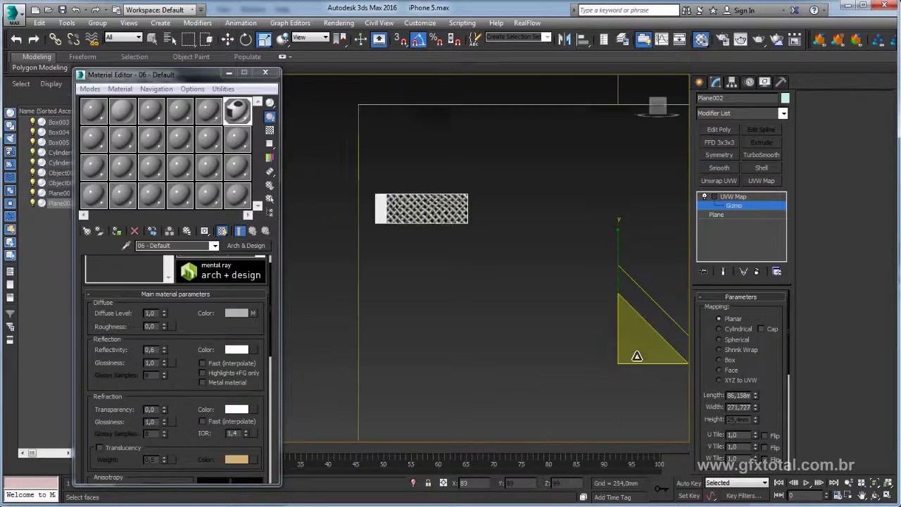
pyautogui.moveTo(637, 356); pyautogui.dragTo(636, 378)
pyautogui.press('w')
pyautogui.moveTo(656, 315); pyautogui.dragTo(578, 261)
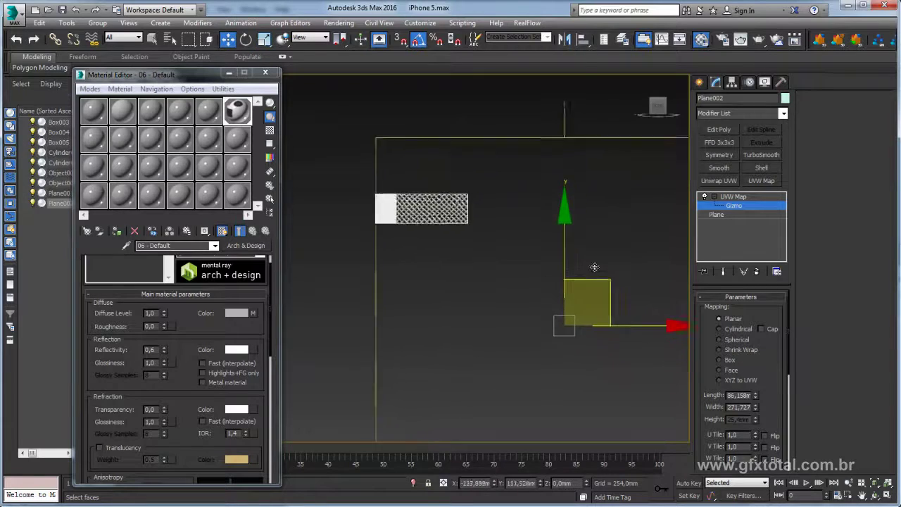
# Convert the grille plane Plane002 to an editable poly.
pyautogui.rightClick(425, 211)
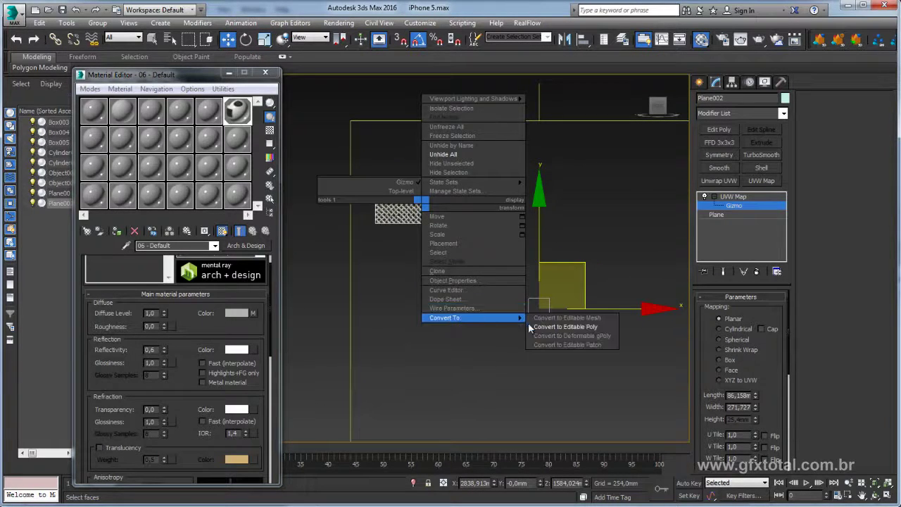
pyautogui.click(560, 328)
pyautogui.moveTo(500, 222); pyautogui.dragTo(416, 231, button='middle')
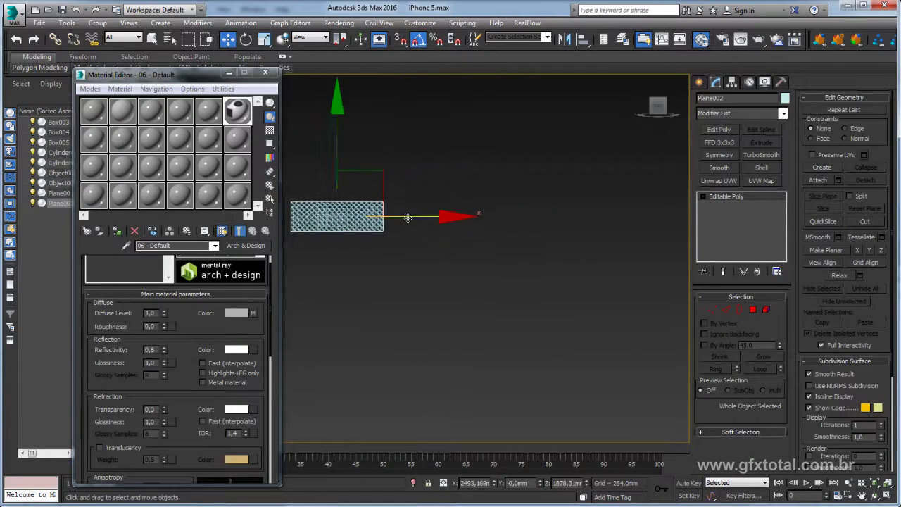
# Clone the plane to the right as Plane003 and pull its bottom vertices down into a square.
pyautogui.keyDown('shift'); pyautogui.moveTo(408, 218); pyautogui.dragTo(568, 217); pyautogui.keyUp('shift')
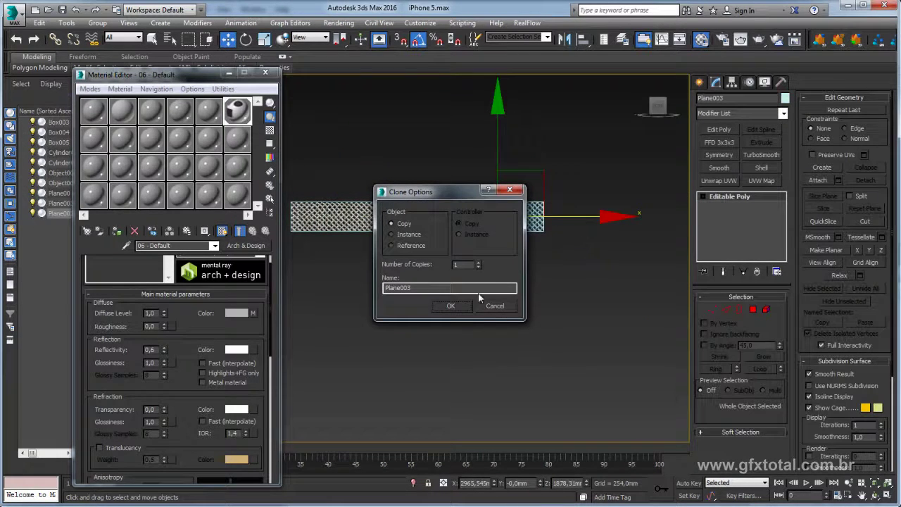
pyautogui.click(451, 305)
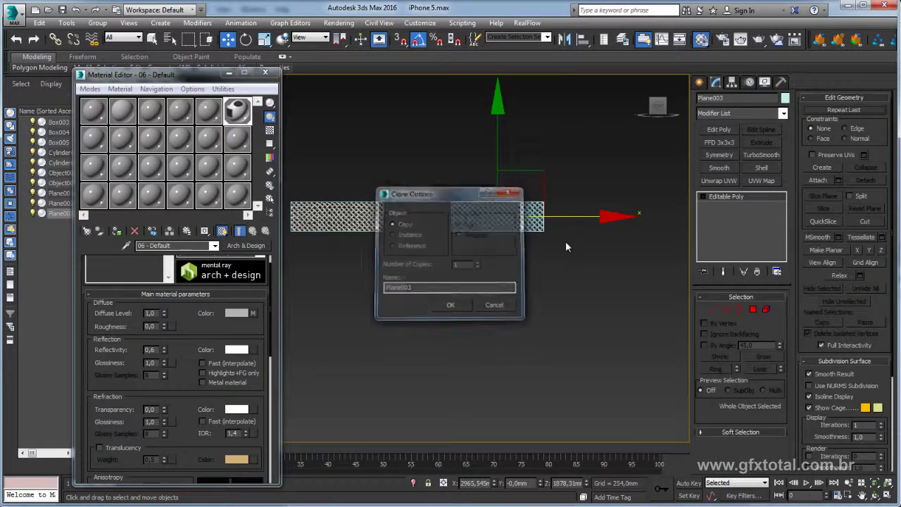
pyautogui.click(713, 310)
pyautogui.moveTo(584, 297); pyautogui.dragTo(436, 224)
pyautogui.moveTo(489, 181)
pyautogui.mouseDown()
pyautogui.moveTo(496, 168)
pyautogui.moveTo(436, 289)
pyautogui.mouseUp()
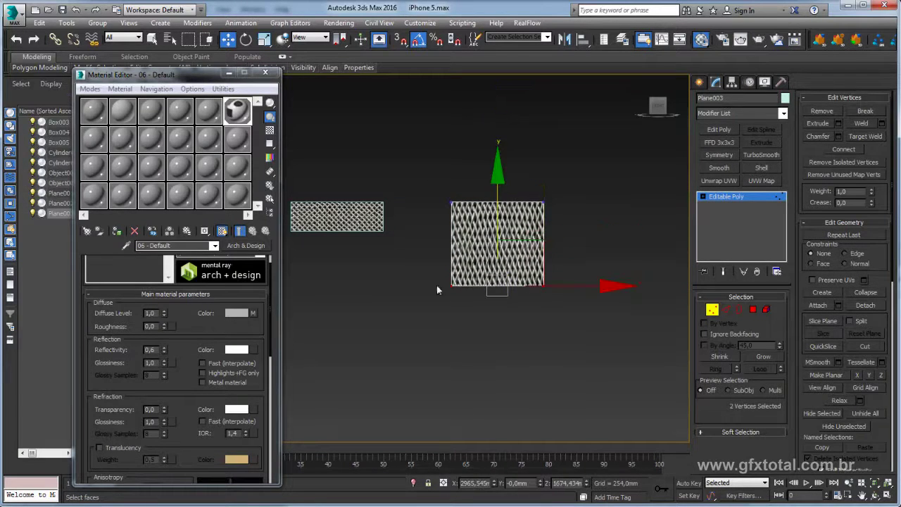
pyautogui.moveTo(499, 196); pyautogui.dragTo(499, 204)
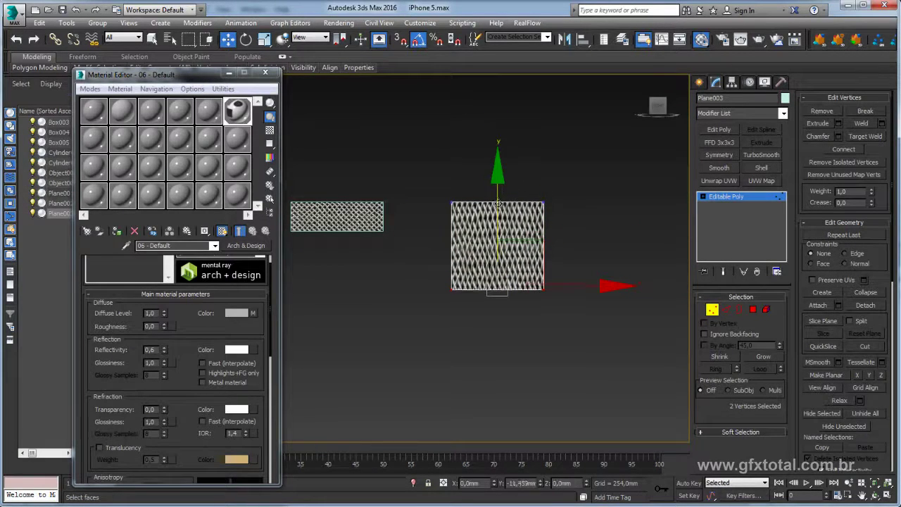
pyautogui.click(726, 196)
pyautogui.moveTo(573, 230); pyautogui.dragTo(529, 236, button='middle')
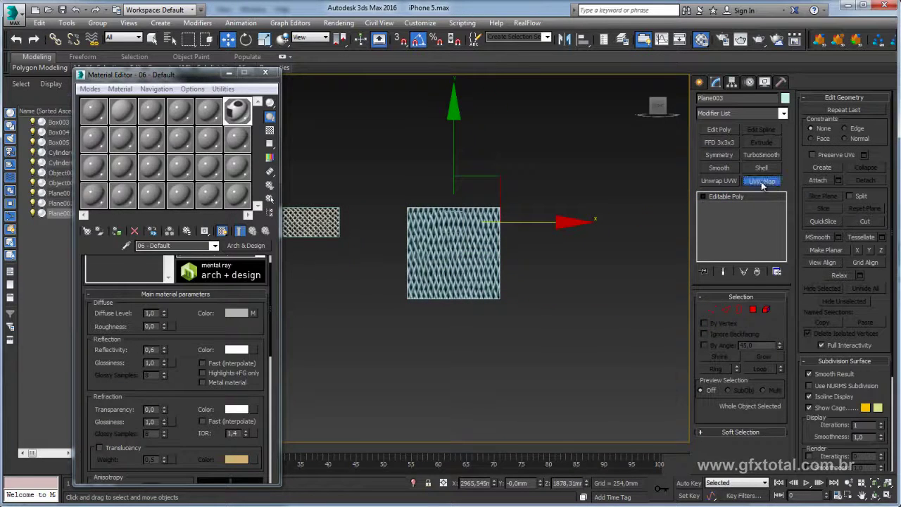
# Add a planar UVW Map to Plane003 and scale, move and rotate its gizmo onto the lens image.
pyautogui.click(762, 181)
pyautogui.click(704, 197)
pyautogui.click(734, 205)
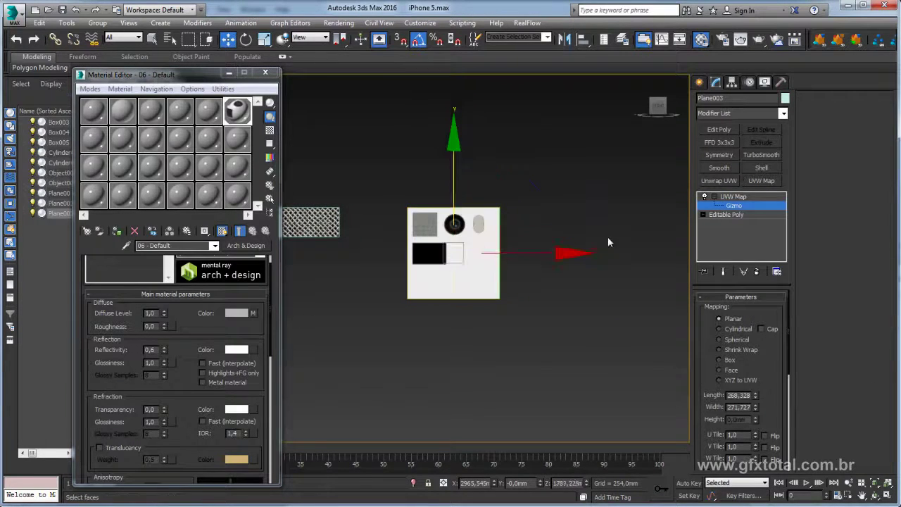
pyautogui.press('r')
pyautogui.moveTo(479, 190); pyautogui.dragTo(454, 439)
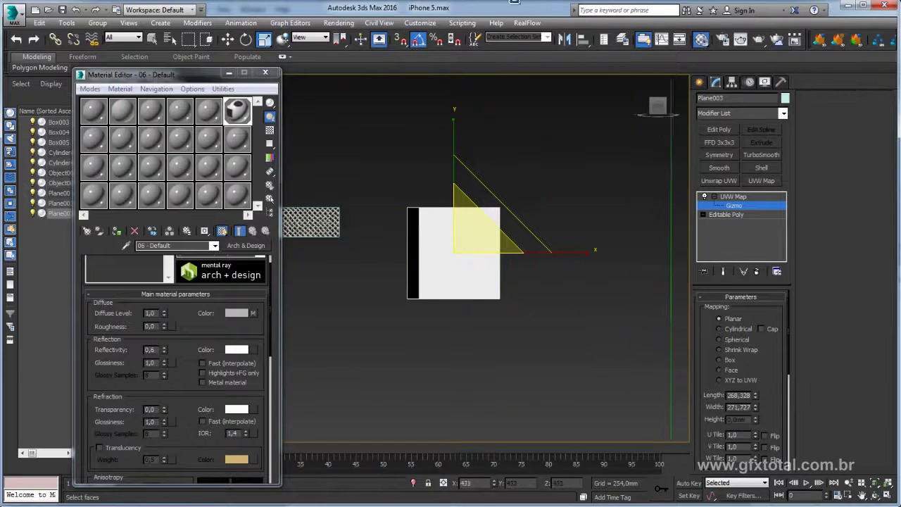
pyautogui.press('w')
pyautogui.moveTo(453, 169); pyautogui.dragTo(454, 296)
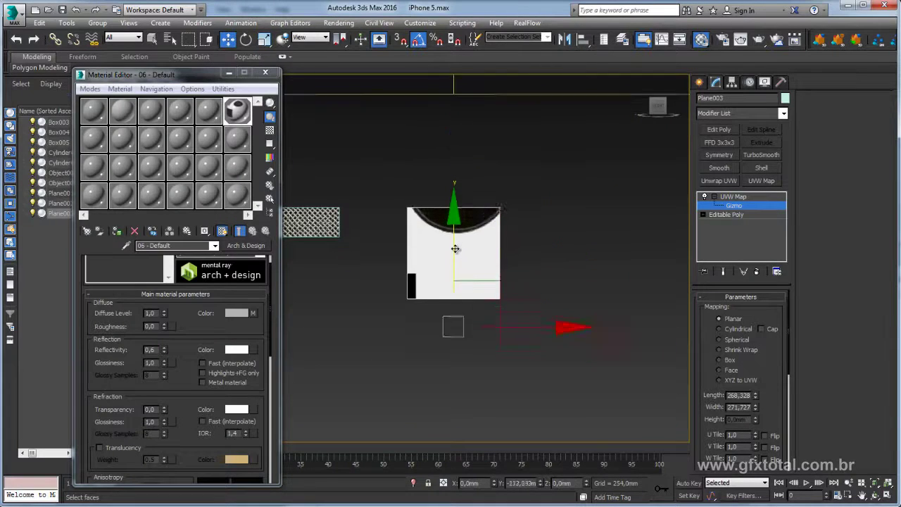
pyautogui.press('e')
pyautogui.moveTo(480, 327); pyautogui.dragTo(469, 370)
pyautogui.press('w')
pyautogui.moveTo(492, 342); pyautogui.dragTo(489, 327)
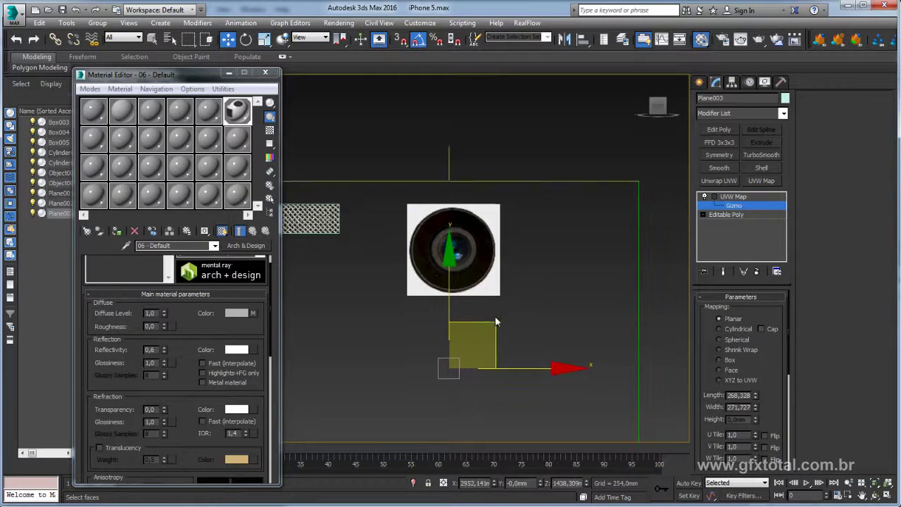
# Undo an accidental plane move and convert the lens plane to an editable poly.
pyautogui.scroll(-3, 493, 324)
pyautogui.moveTo(493, 324); pyautogui.dragTo(434, 287, button='middle')
pyautogui.click(726, 199)
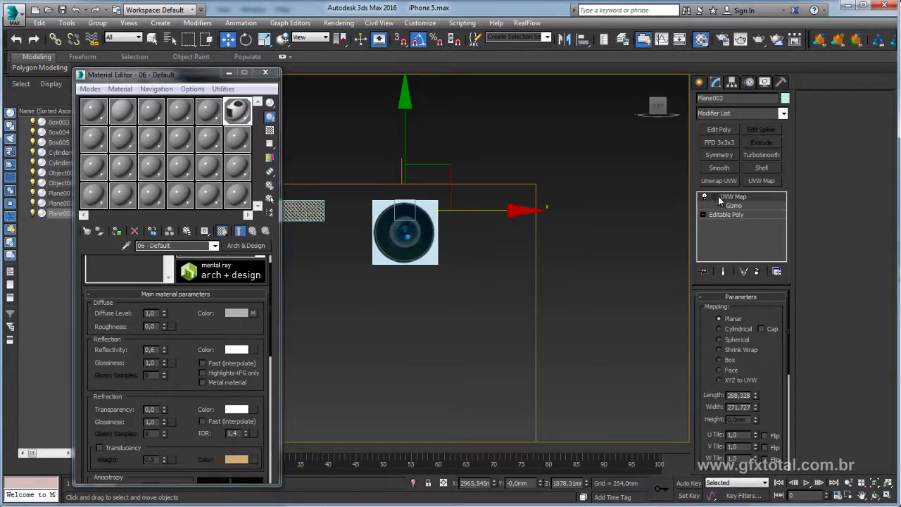
pyautogui.click(726, 199)
pyautogui.scroll(-3, 502, 282)
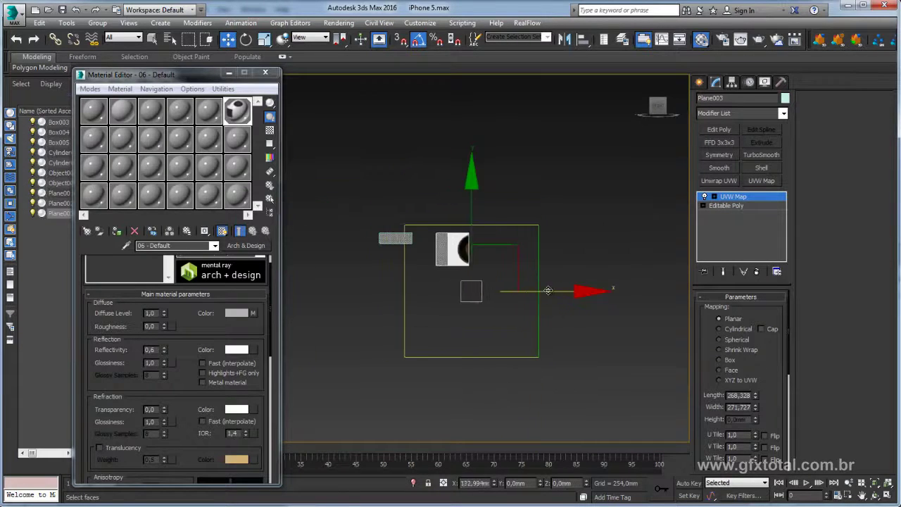
pyautogui.moveTo(502, 291); pyautogui.dragTo(532, 323)
pyautogui.hotkey('ctrl', 'z')
pyautogui.scroll(1, 484, 280)
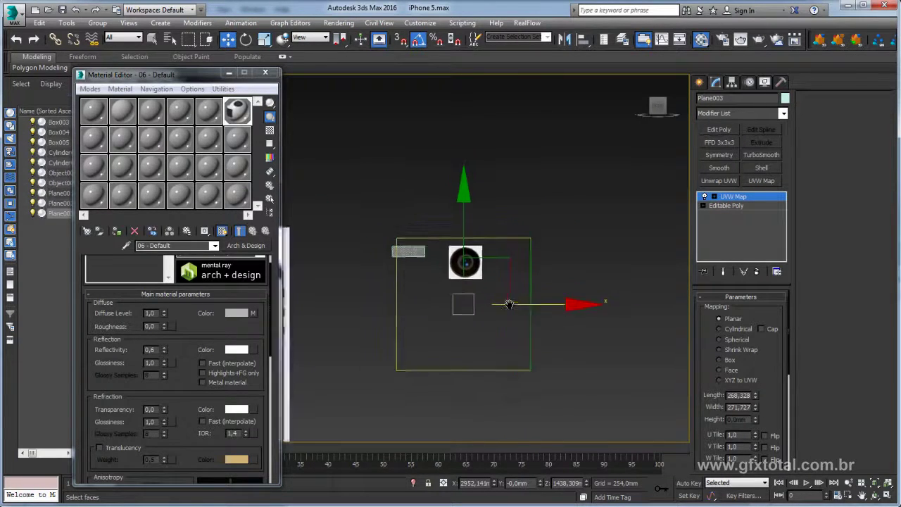
pyautogui.scroll(2, 484, 281)
pyautogui.rightClick(427, 228)
pyautogui.click(571, 351)
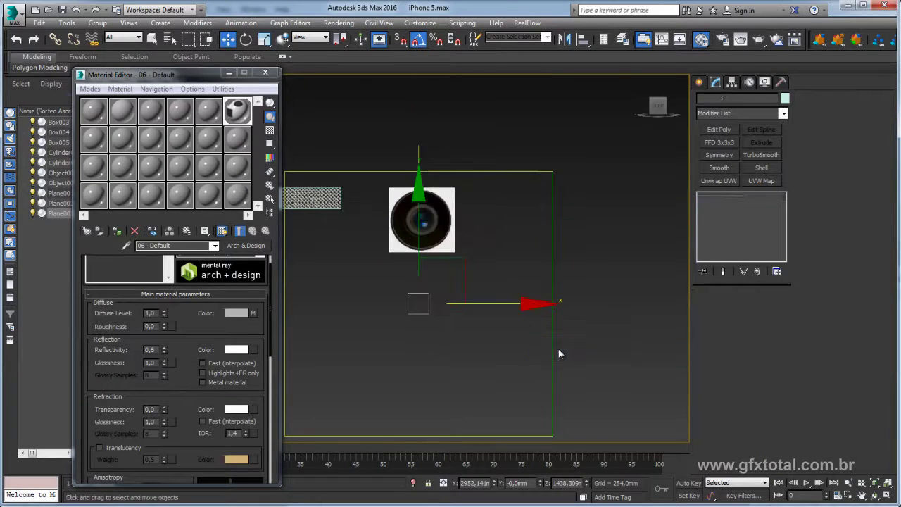
# Copy the lens plane to the right and add a planar UVW Map to the copy.
pyautogui.keyDown('shift'); pyautogui.moveTo(530, 245); pyautogui.dragTo(626, 245); pyautogui.keyUp('shift')
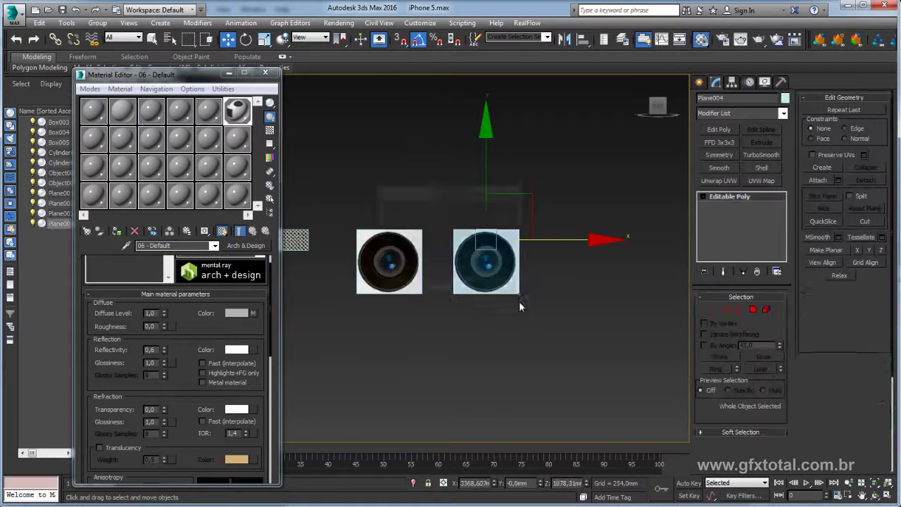
pyautogui.click(449, 305)
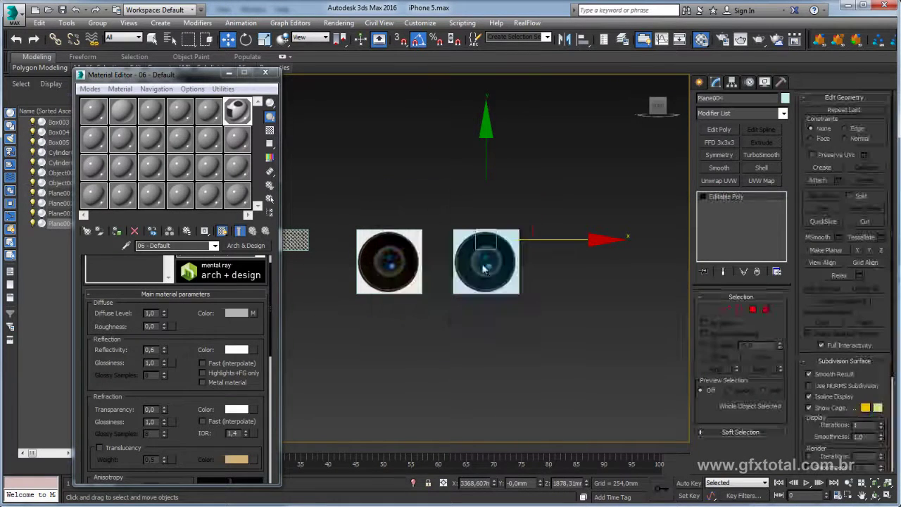
pyautogui.click(752, 181)
pyautogui.click(704, 196)
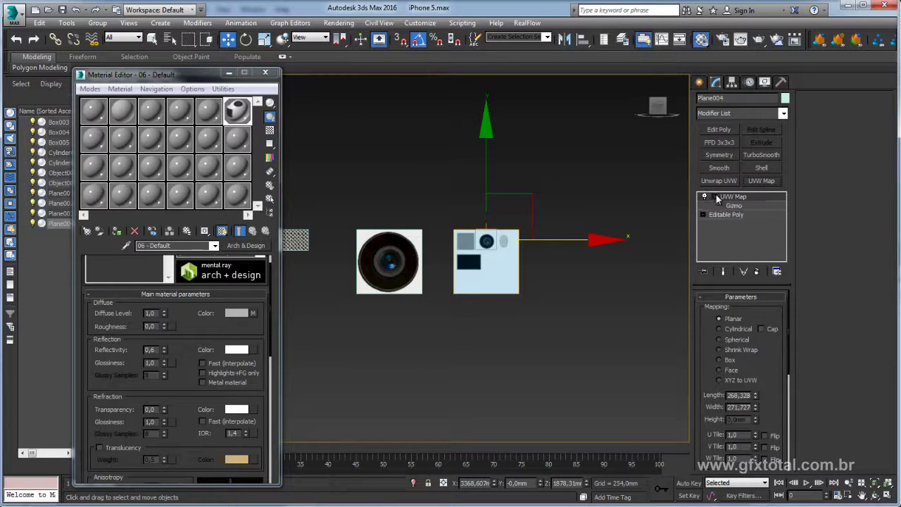
pyautogui.click(734, 205)
# Enlarge and shift the UVW Map gizmo onto the flash image.
pyautogui.moveTo(496, 243); pyautogui.dragTo(502, 253, button='middle')
pyautogui.press('r')
pyautogui.moveTo(503, 254); pyautogui.dragTo(503, 176)
pyautogui.press('w')
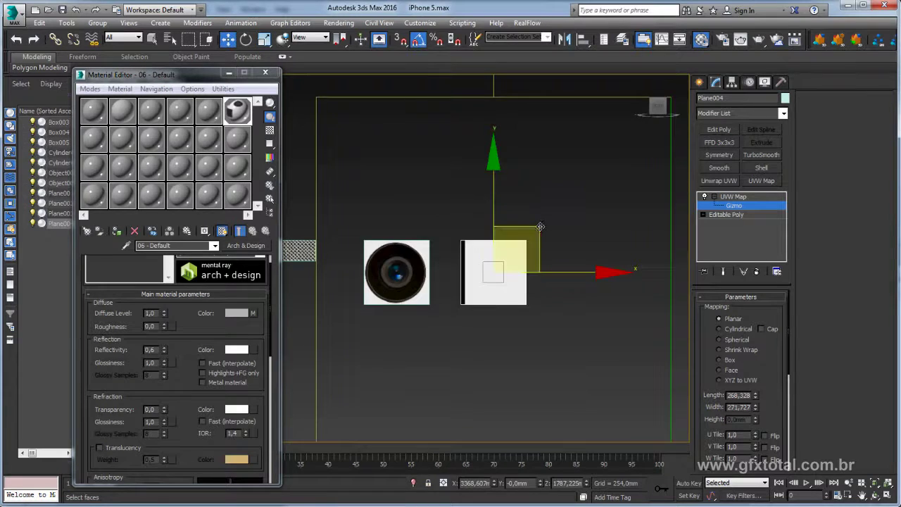
pyautogui.moveTo(532, 236)
pyautogui.mouseDown()
pyautogui.moveTo(428, 344)
pyautogui.moveTo(428, 359)
pyautogui.moveTo(455, 327)
pyautogui.mouseUp()
pyautogui.press('e')
pyautogui.press('r')
pyautogui.hotkey('ctrl', 'z')
pyautogui.hotkey('ctrl', 'z')
pyautogui.press('w')
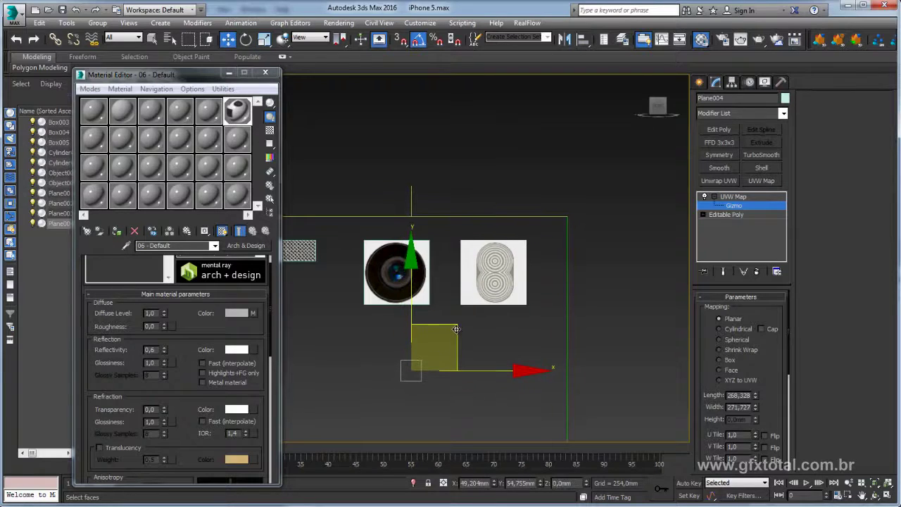
# Convert the flash plane to an editable poly.
pyautogui.rightClick(503, 249)
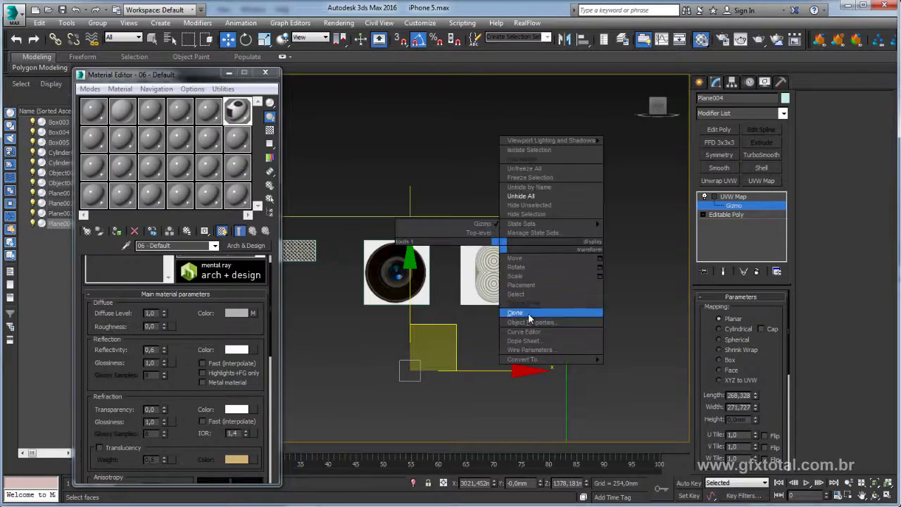
pyautogui.click(637, 368)
pyautogui.moveTo(609, 340); pyautogui.dragTo(636, 337, button='middle')
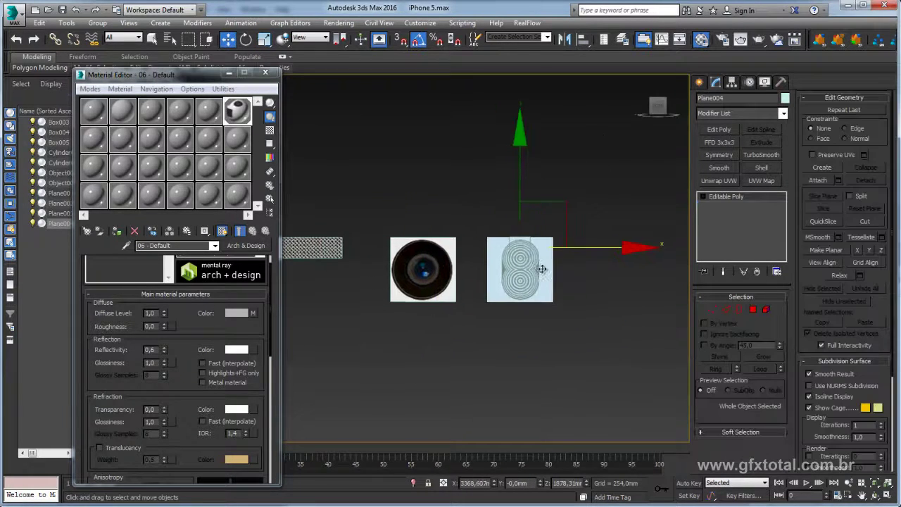
pyautogui.scroll(-2, 402, 291)
pyautogui.moveTo(514, 299); pyautogui.dragTo(551, 286, button='middle')
pyautogui.scroll(3, 517, 263)
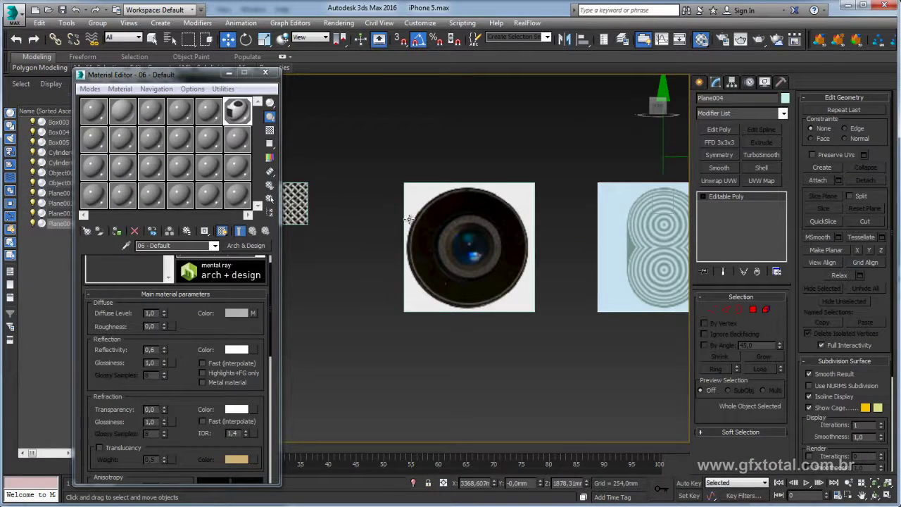
pyautogui.scroll(-2, 408, 219)
pyautogui.scroll(-2, 408, 219)
# Select the camera lens plane and look over the iPhone reference images.
pyautogui.click(476, 242)
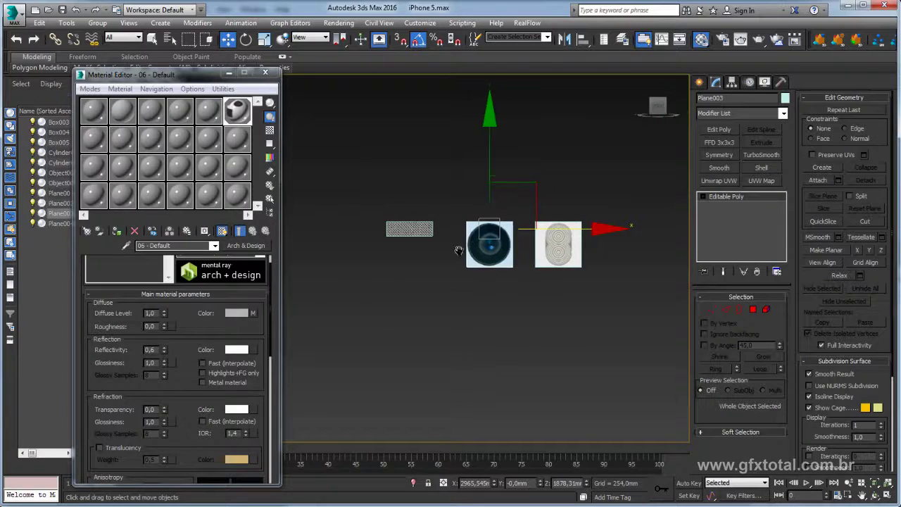
pyautogui.moveTo(459, 251); pyautogui.dragTo(491, 244, button='middle')
pyautogui.moveTo(392, 201)
pyautogui.mouseDown(button='middle')
pyautogui.moveTo(497, 213)
pyautogui.moveTo(575, 243)
pyautogui.moveTo(357, 239)
pyautogui.mouseUp(button='middle')
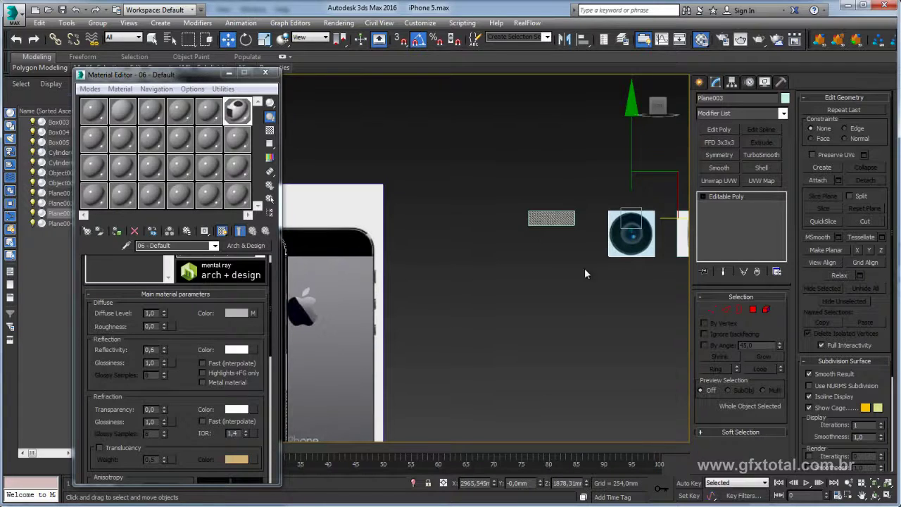
pyautogui.moveTo(584, 274); pyautogui.dragTo(530, 287, button='middle')
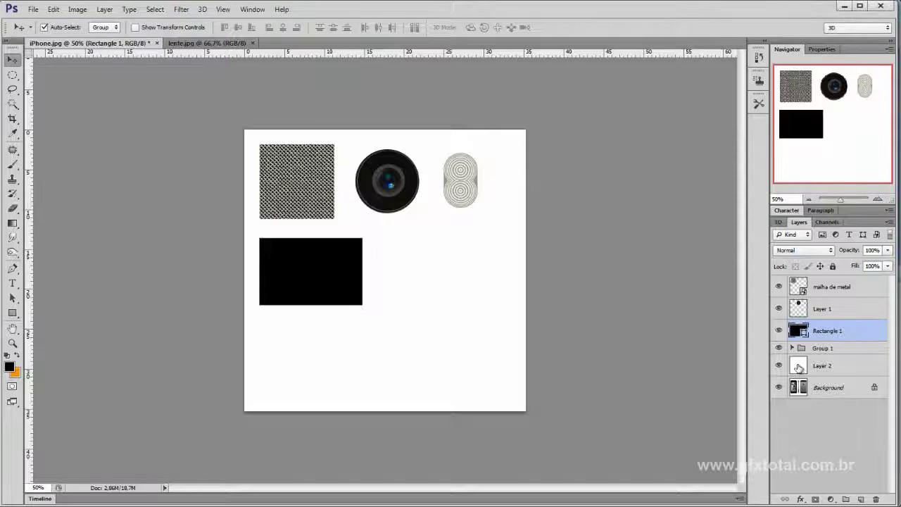
# Fill Layer 2 with black and save the sheet as JPEG over iPhone.jpg, then return to 3ds Max.
pyautogui.click(799, 367)
pyautogui.hotkey('alt', 'BackSpace')
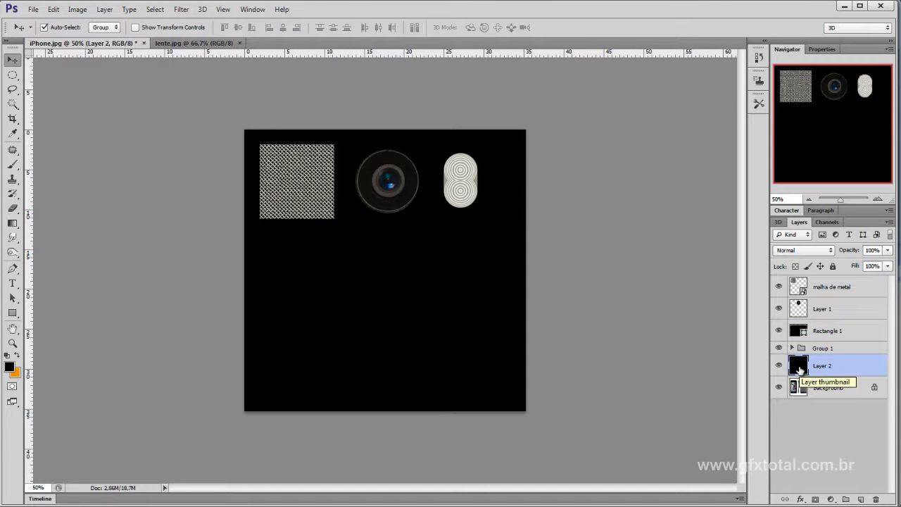
pyautogui.hotkey('ctrl', 'shift', 's')
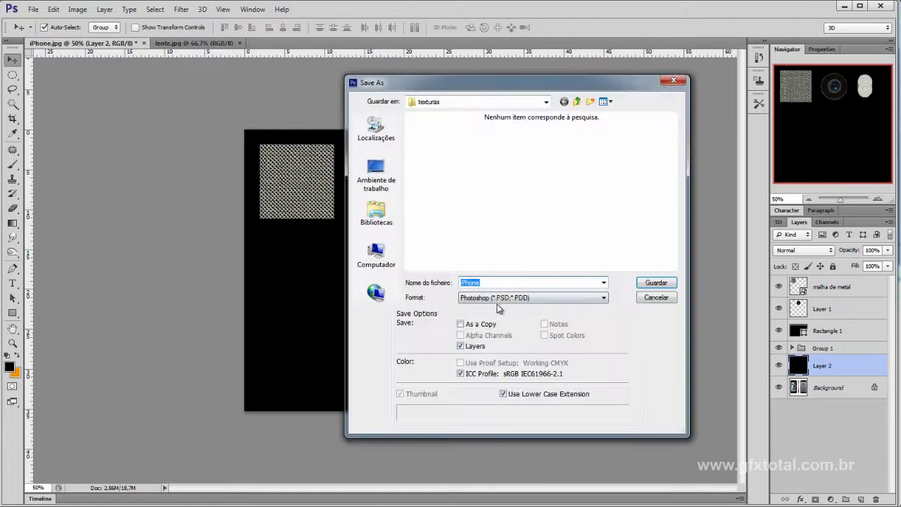
pyautogui.click(497, 298)
pyautogui.click(502, 377)
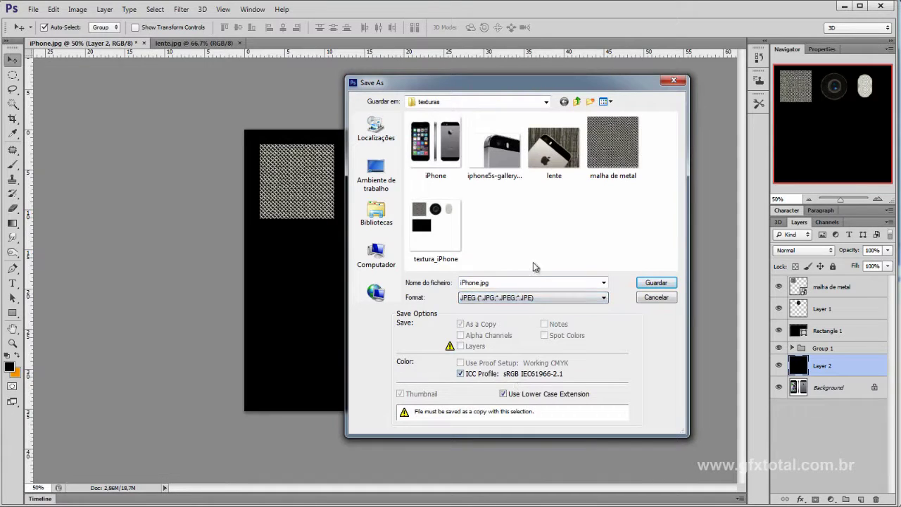
pyautogui.click(656, 283)
pyautogui.click(483, 226)
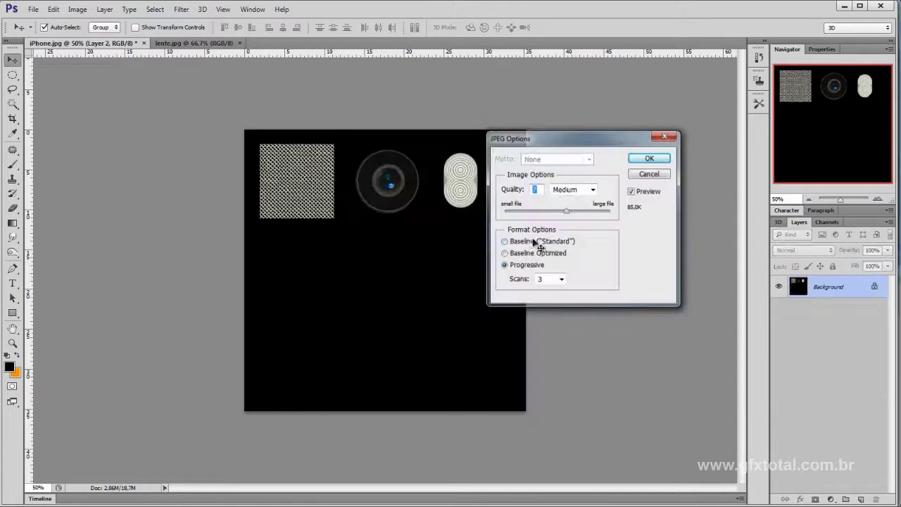
pyautogui.press('Return')
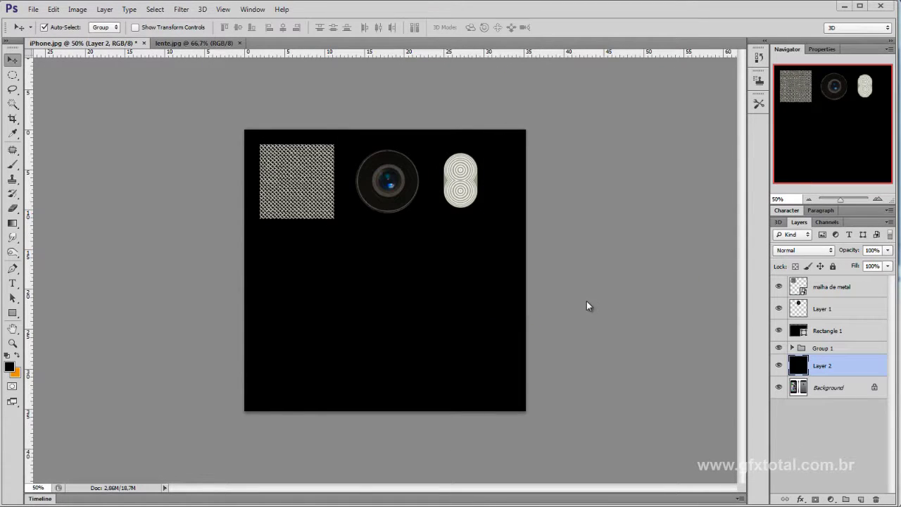
pyautogui.hotkey('alt', 'Tab')
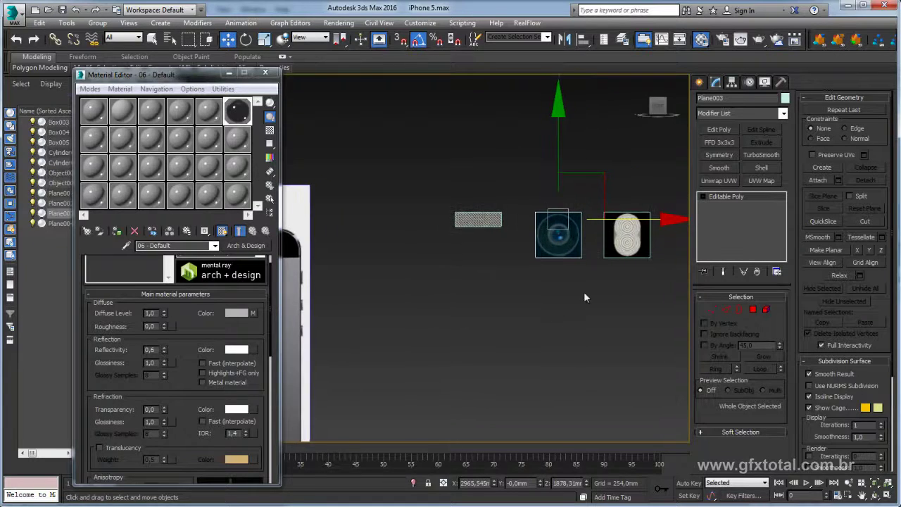
# Select the grille, lens and flash planes together.
pyautogui.scroll(3, 584, 298)
pyautogui.scroll(3, 513, 303)
pyautogui.scroll(3, 514, 296)
pyautogui.click(519, 209)
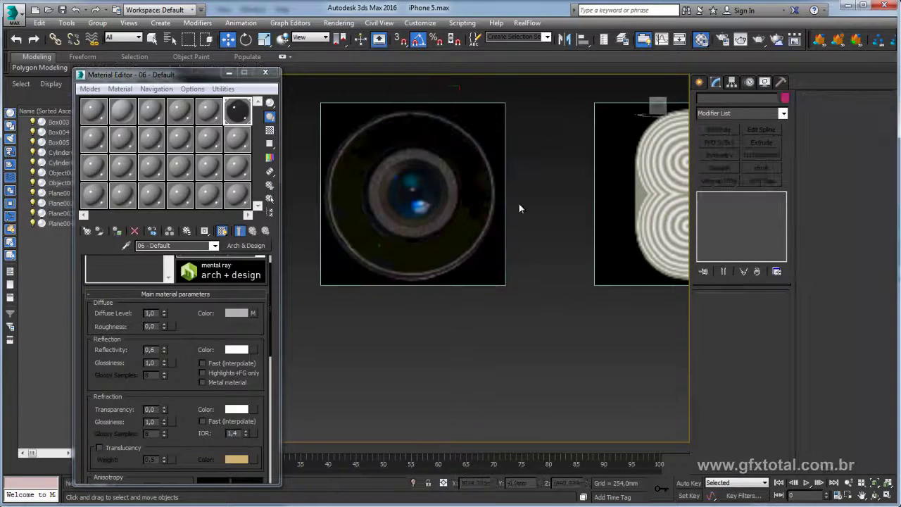
pyautogui.scroll(-3, 527, 265)
pyautogui.click(528, 266)
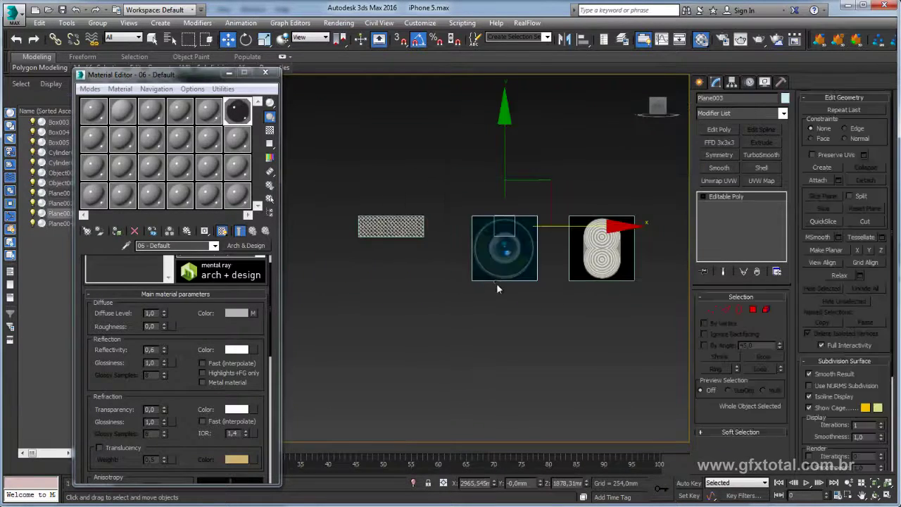
pyautogui.scroll(-3, 496, 283)
pyautogui.moveTo(463, 301); pyautogui.dragTo(619, 287, button='middle')
pyautogui.moveTo(621, 289); pyautogui.dragTo(516, 205)
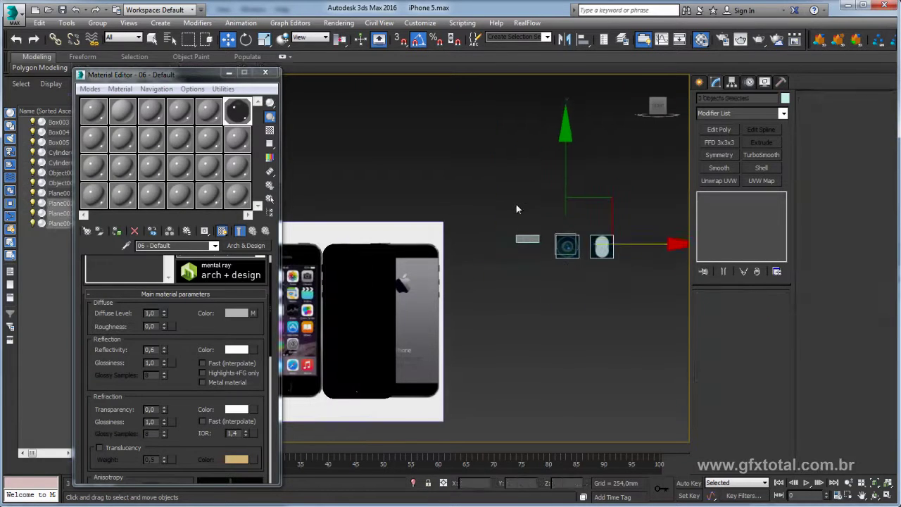
# Center their pivots to object using Affect Pivot Only in the Hierarchy panel.
pyautogui.click(732, 82)
pyautogui.click(743, 155)
pyautogui.click(741, 211)
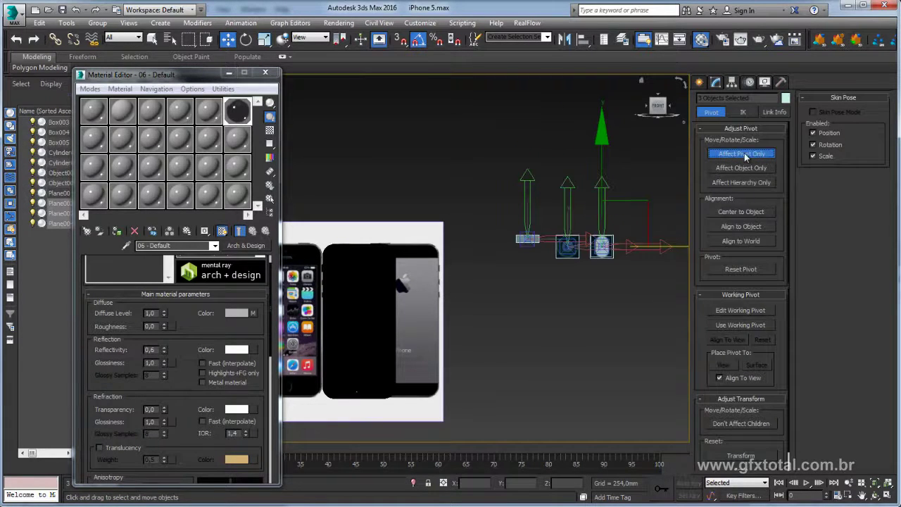
pyautogui.click(740, 153)
# Select the phone body parts, then the lens plane Plane003, and orbit to view both.
pyautogui.moveTo(571, 247)
pyautogui.mouseDown(button='middle')
pyautogui.moveTo(590, 253)
pyautogui.moveTo(597, 326)
pyautogui.moveTo(401, 246)
pyautogui.moveTo(411, 268)
pyautogui.moveTo(372, 300)
pyautogui.mouseUp(button='middle')
pyautogui.scroll(2, 557, 270)
pyautogui.moveTo(422, 221); pyautogui.dragTo(576, 316)
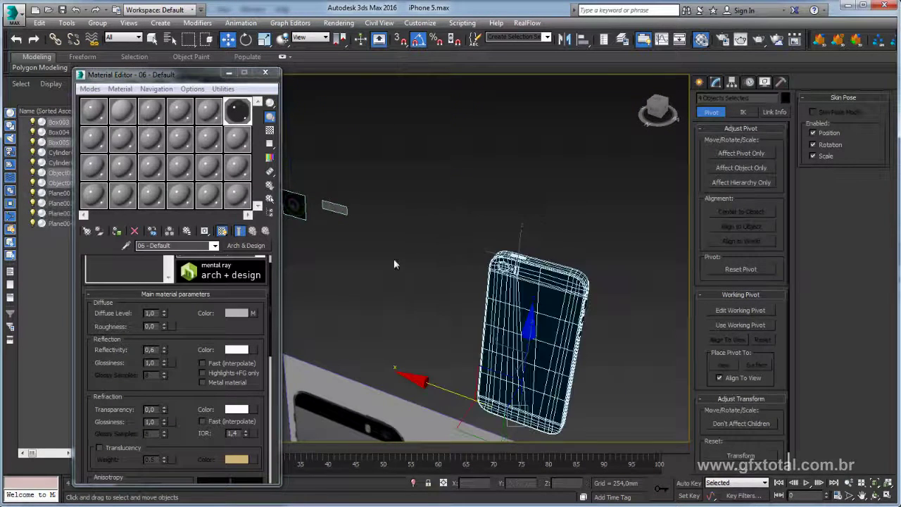
pyautogui.scroll(4, 493, 259)
pyautogui.scroll(2, 513, 279)
pyautogui.scroll(2, 514, 277)
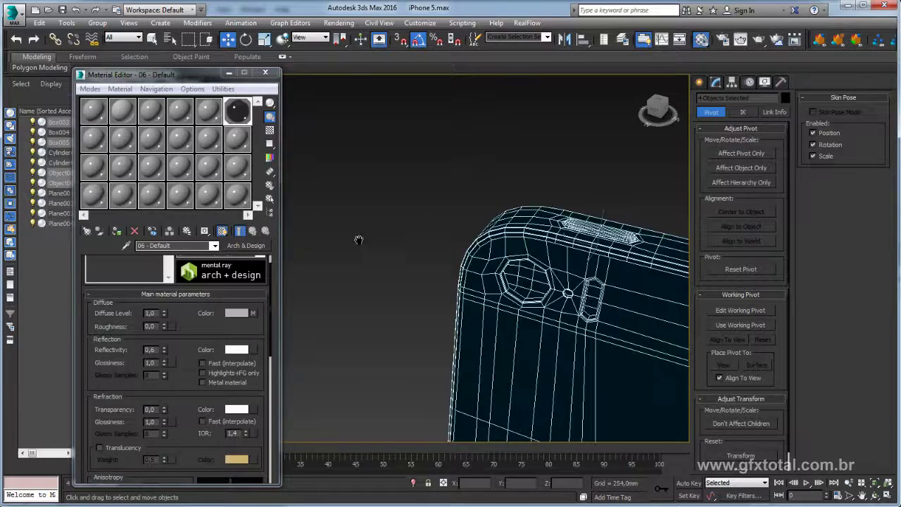
pyautogui.scroll(-5, 359, 241)
pyautogui.moveTo(338, 225); pyautogui.dragTo(439, 219, button='middle')
pyautogui.moveTo(345, 203); pyautogui.dragTo(380, 198)
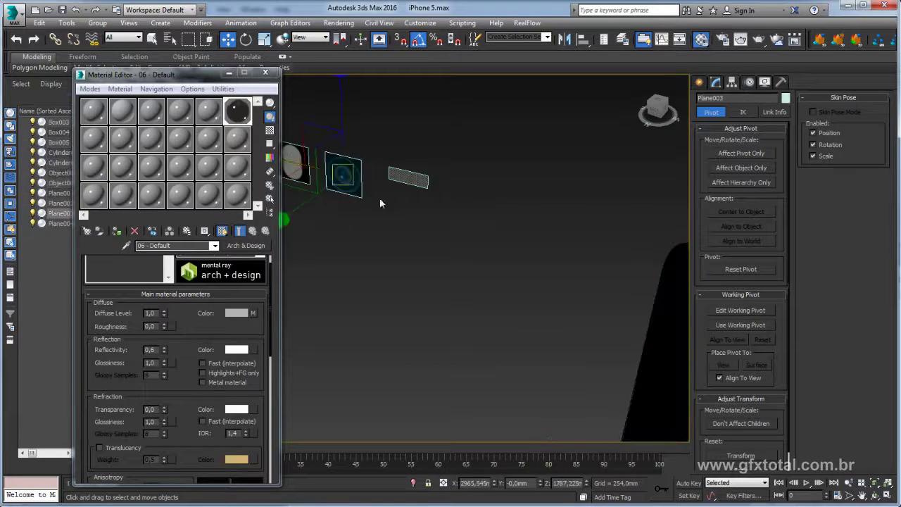
pyautogui.moveTo(437, 241); pyautogui.dragTo(433, 262, button='middle')
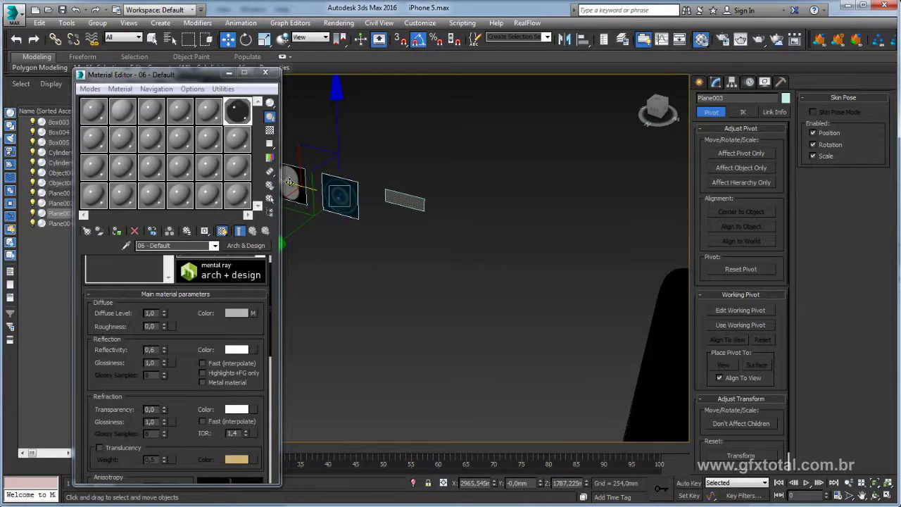
pyautogui.moveTo(289, 183)
pyautogui.keyDown('alt'); pyautogui.mouseDown(button='middle')
pyautogui.moveTo(430, 208)
pyautogui.moveTo(392, 207)
pyautogui.moveTo(451, 196)
pyautogui.mouseUp(button='middle'); pyautogui.keyUp('alt')
# Convert the lens plane to an editable poly and flip its polygon's normal.
pyautogui.rightClick(430, 200)
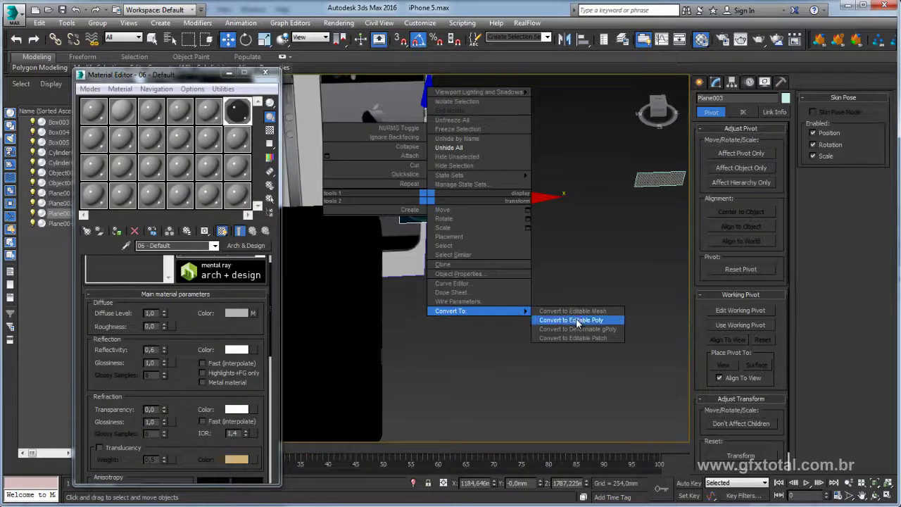
pyautogui.click(574, 318)
pyautogui.click(766, 309)
pyautogui.click(423, 202)
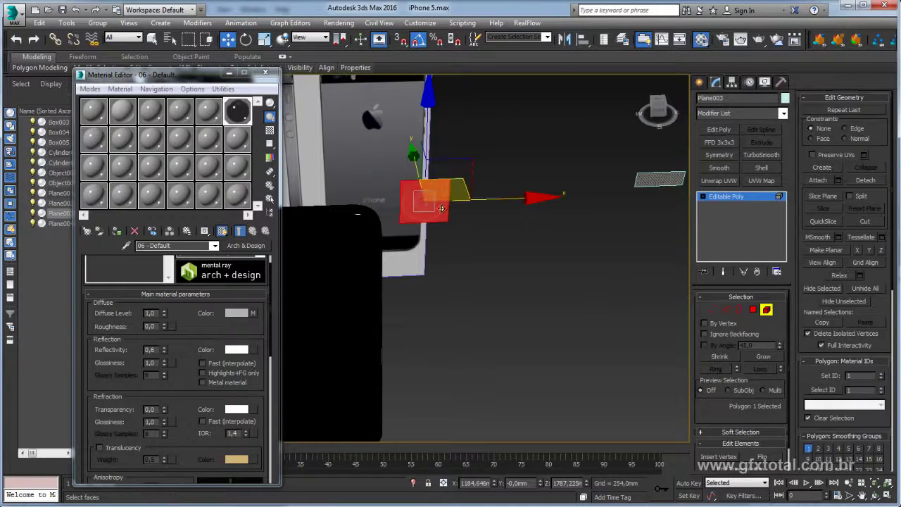
pyautogui.moveTo(424, 203)
pyautogui.keyDown('alt'); pyautogui.mouseDown(button='middle')
pyautogui.moveTo(535, 237)
pyautogui.moveTo(655, 391)
pyautogui.moveTo(623, 316)
pyautogui.mouseUp(button='middle'); pyautogui.keyUp('alt')
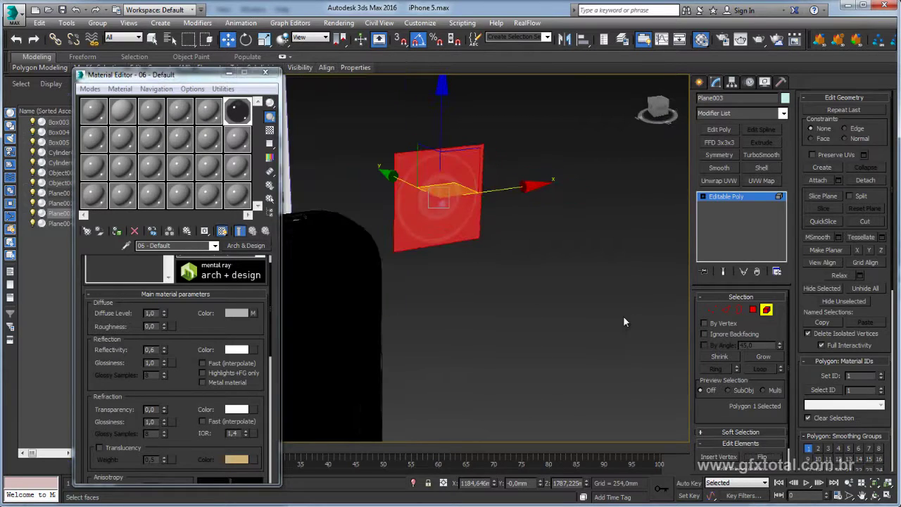
pyautogui.click(761, 457)
pyautogui.moveTo(424, 290)
pyautogui.keyDown('alt'); pyautogui.mouseDown(button='middle')
pyautogui.moveTo(553, 312)
pyautogui.moveTo(601, 289)
pyautogui.mouseUp(button='middle'); pyautogui.keyUp('alt')
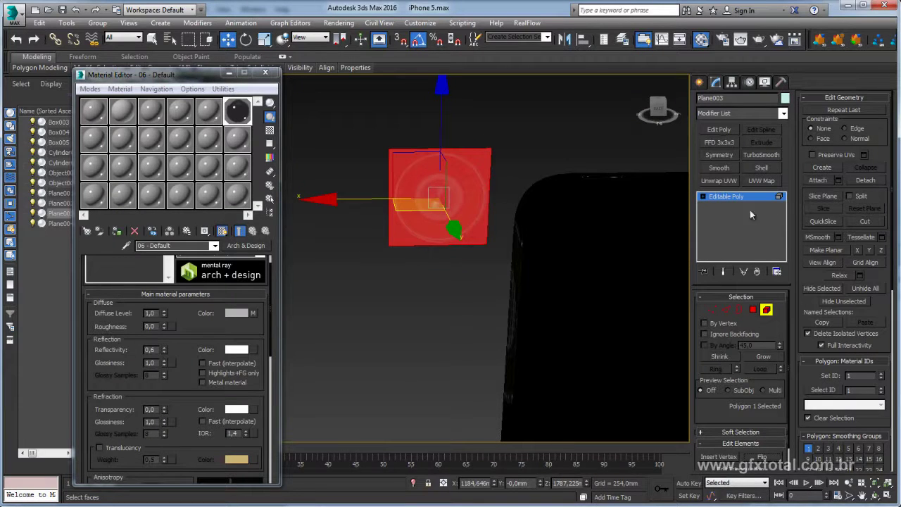
pyautogui.click(734, 198)
# Isolate the phone body Object007 with the lens plane, then select just the lens plane.
pyautogui.moveTo(539, 236)
pyautogui.keyDown('alt'); pyautogui.mouseDown(button='middle')
pyautogui.moveTo(549, 246)
pyautogui.moveTo(541, 287)
pyautogui.mouseUp(button='middle'); pyautogui.keyUp('alt')
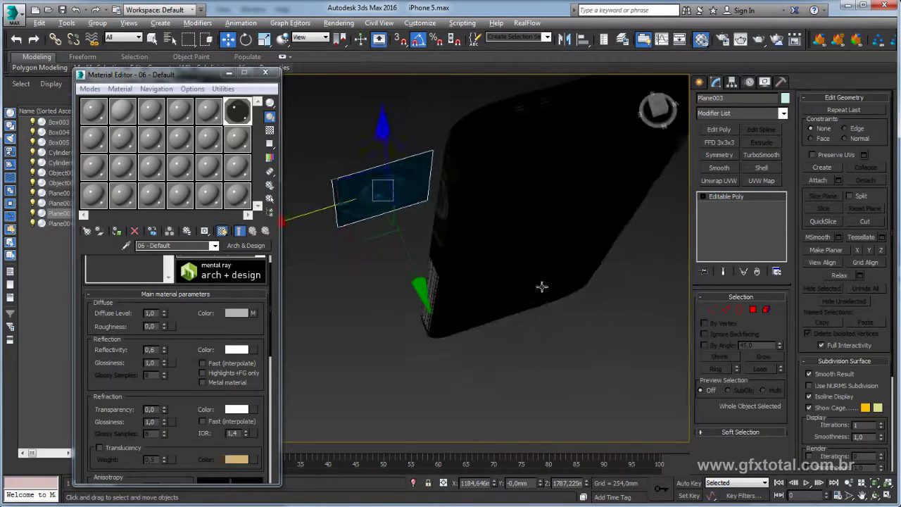
pyautogui.moveTo(335, 245)
pyautogui.keyDown('alt'); pyautogui.mouseDown(button='middle')
pyautogui.moveTo(508, 170)
pyautogui.moveTo(507, 207)
pyautogui.mouseUp(button='middle'); pyautogui.keyUp('alt')
pyautogui.click(498, 187)
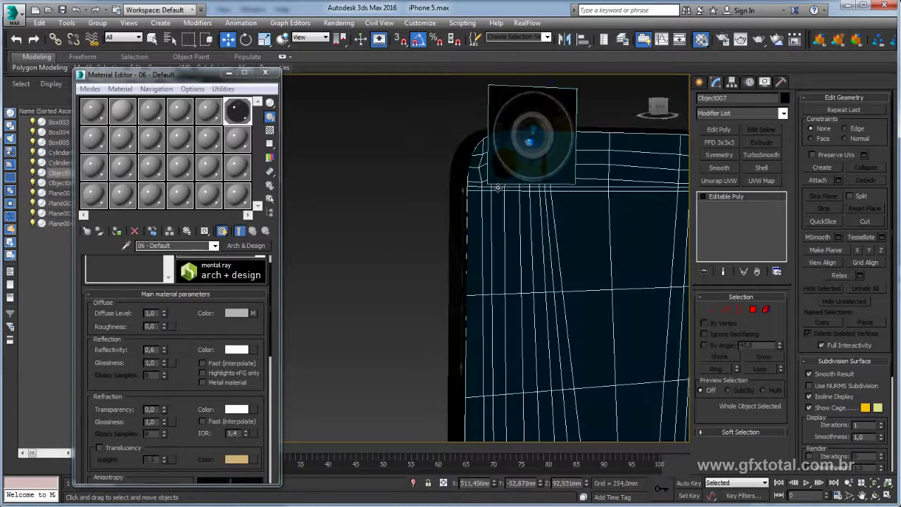
pyautogui.keyDown('ctrl'); pyautogui.click(521, 156); pyautogui.keyUp('ctrl')
pyautogui.click(415, 483)
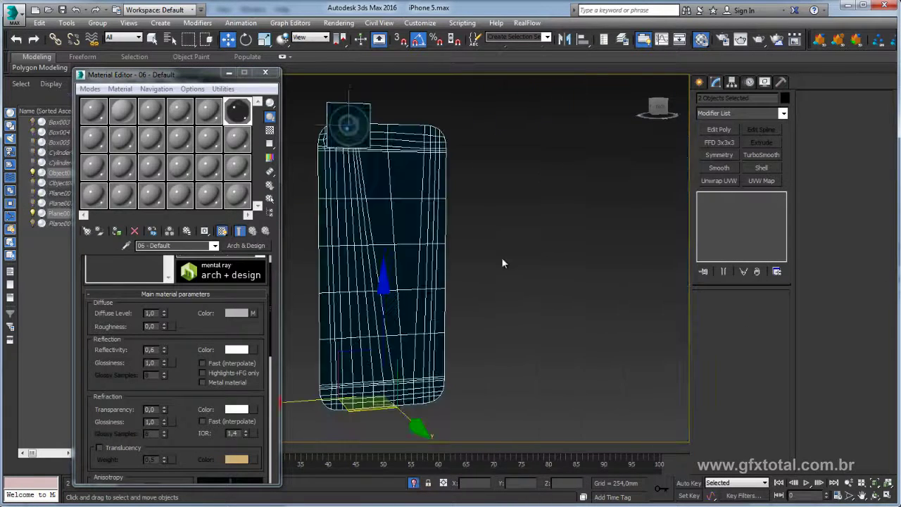
pyautogui.click(352, 137)
# In Top view, move the lens plane onto the phone's rear camera area.
pyautogui.press('t')
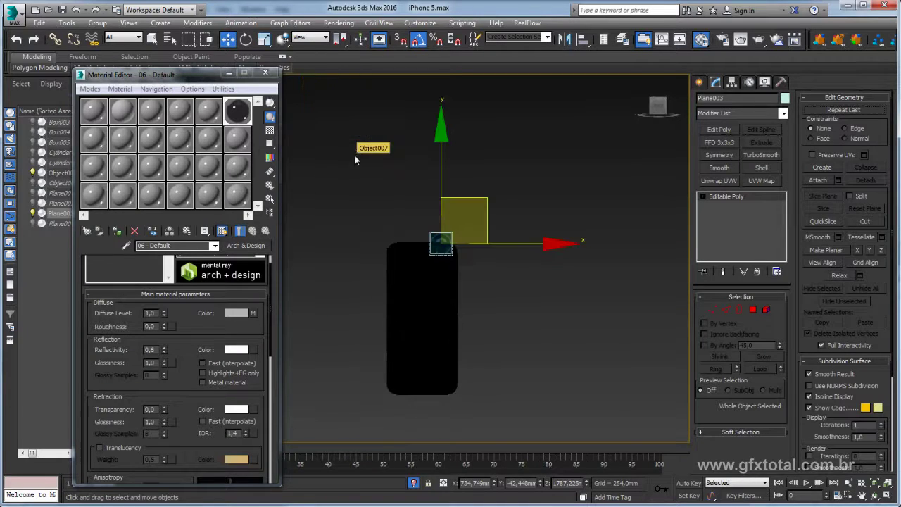
pyautogui.scroll(5, 437, 235)
pyautogui.moveTo(503, 241)
pyautogui.mouseDown()
pyautogui.moveTo(538, 281)
pyautogui.moveTo(514, 373)
pyautogui.mouseUp()
pyautogui.press('r')
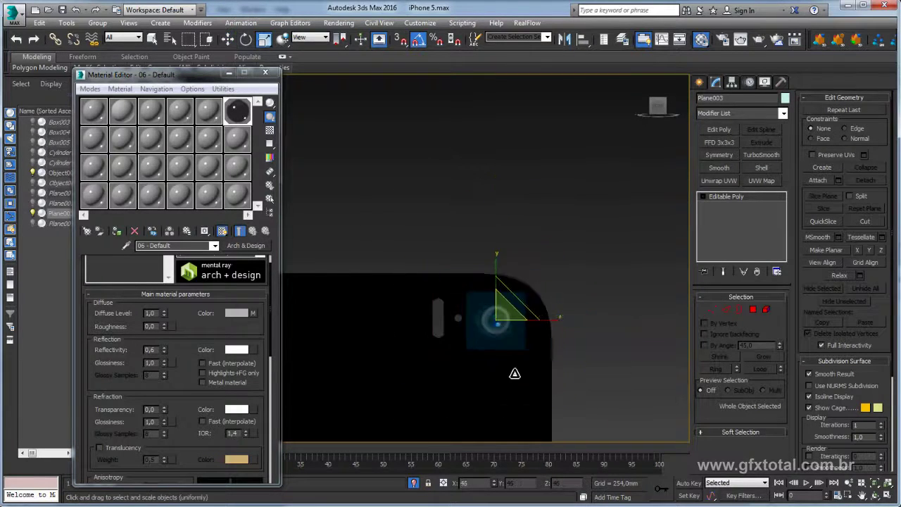
pyautogui.scroll(2, 510, 331)
pyautogui.scroll(2, 512, 285)
pyautogui.press('w')
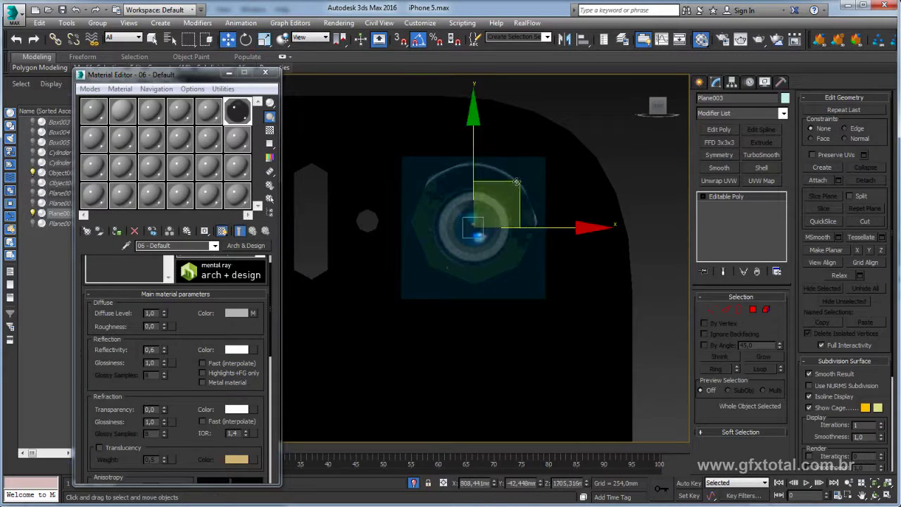
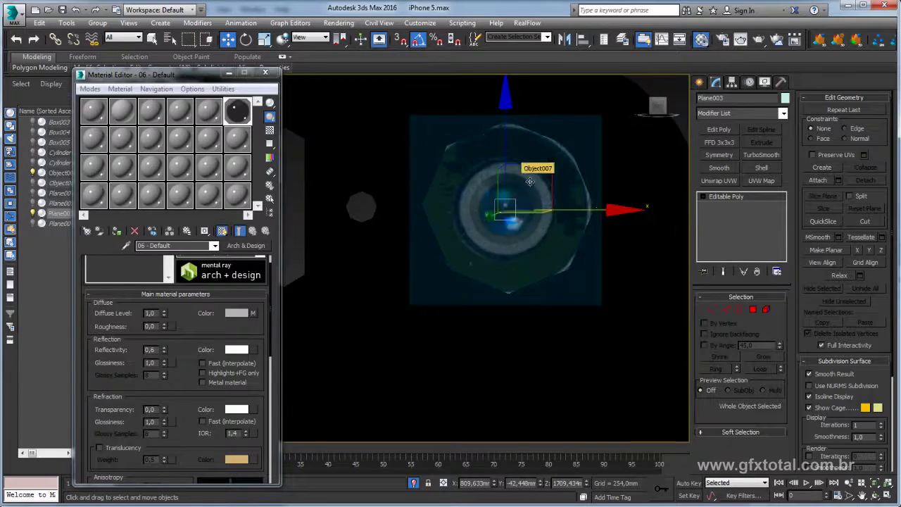
# Centre the Plane003 lens decal over the rear camera hole, checking it with a quick test render.
pyautogui.moveTo(519, 175)
pyautogui.keyDown('alt'); pyautogui.mouseDown(button='middle')
pyautogui.moveTo(471, 252)
pyautogui.moveTo(538, 219)
pyautogui.moveTo(513, 238)
pyautogui.moveTo(463, 201)
pyautogui.moveTo(477, 209)
pyautogui.moveTo(409, 218)
pyautogui.mouseUp(button='middle'); pyautogui.keyUp('alt')
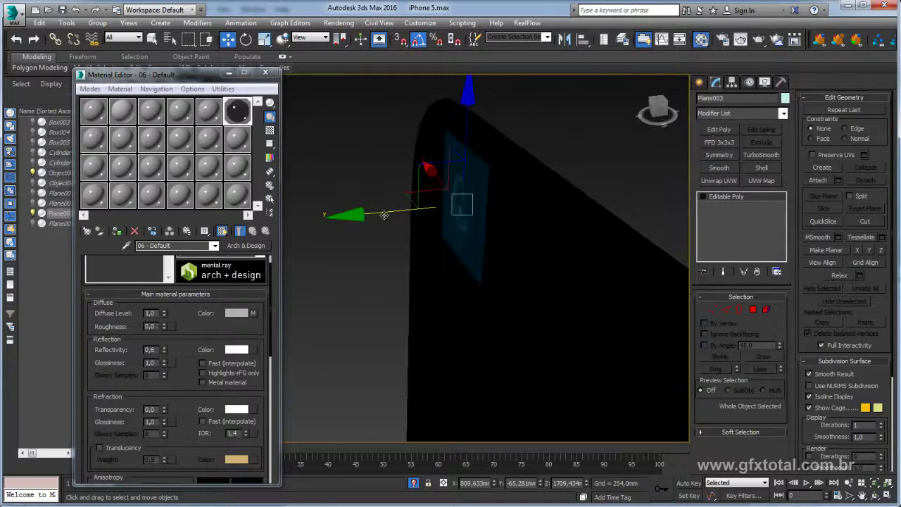
pyautogui.moveTo(384, 215); pyautogui.dragTo(386, 213)
pyautogui.keyDown('alt'); pyautogui.moveTo(391, 245); pyautogui.dragTo(615, 97, button='middle'); pyautogui.keyUp('alt')
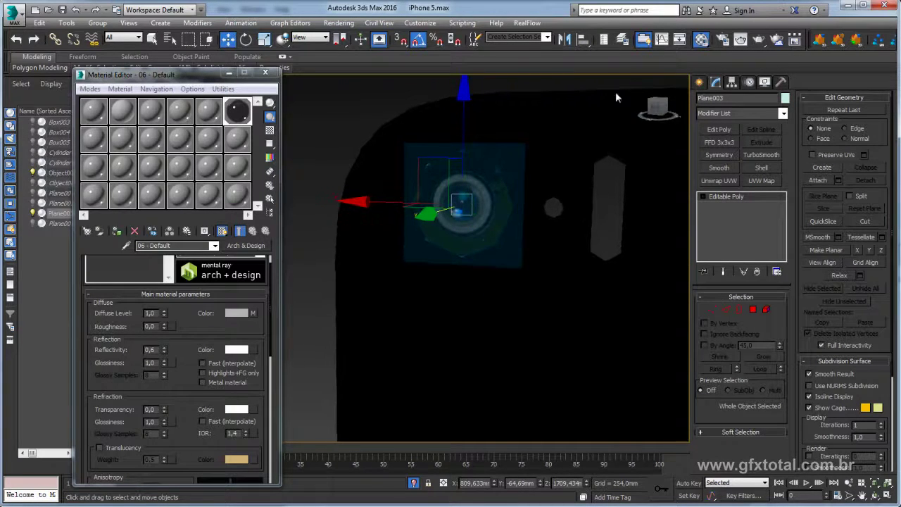
pyautogui.hotkey('shift', 'q')
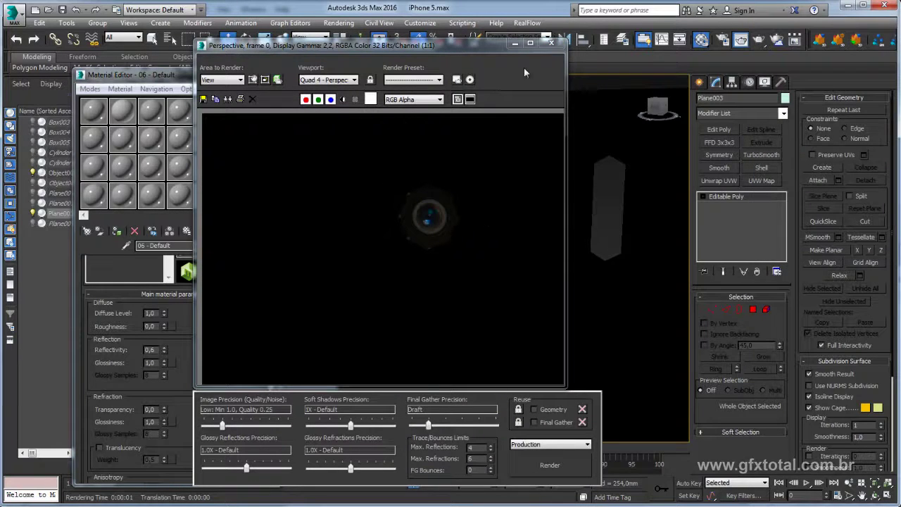
pyautogui.click(553, 44)
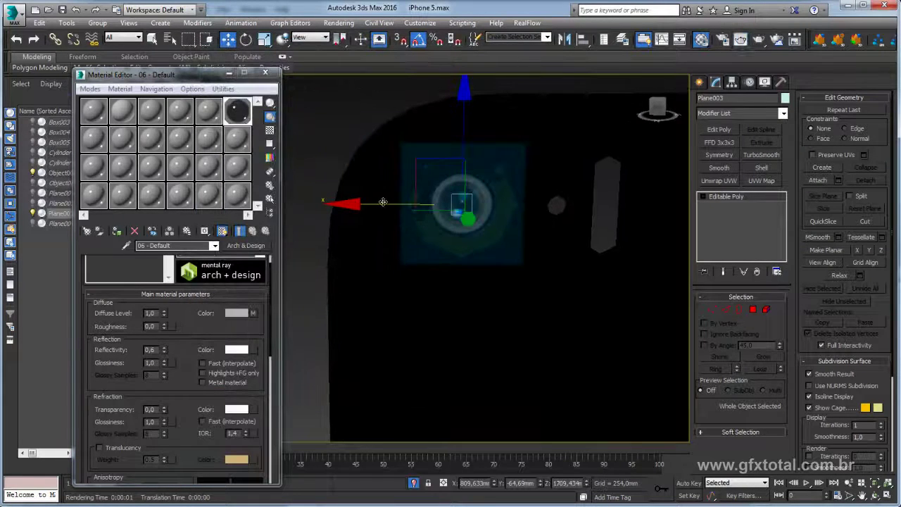
pyautogui.moveTo(383, 202); pyautogui.dragTo(384, 207)
# Scale Plane003 down to about 36% from Top view so it fits the camera opening.
pyautogui.press('t')
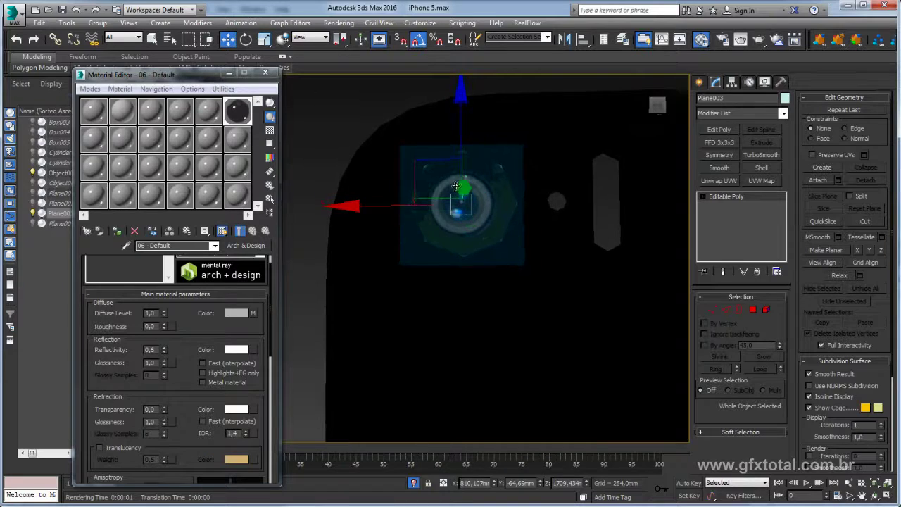
pyautogui.press('e')
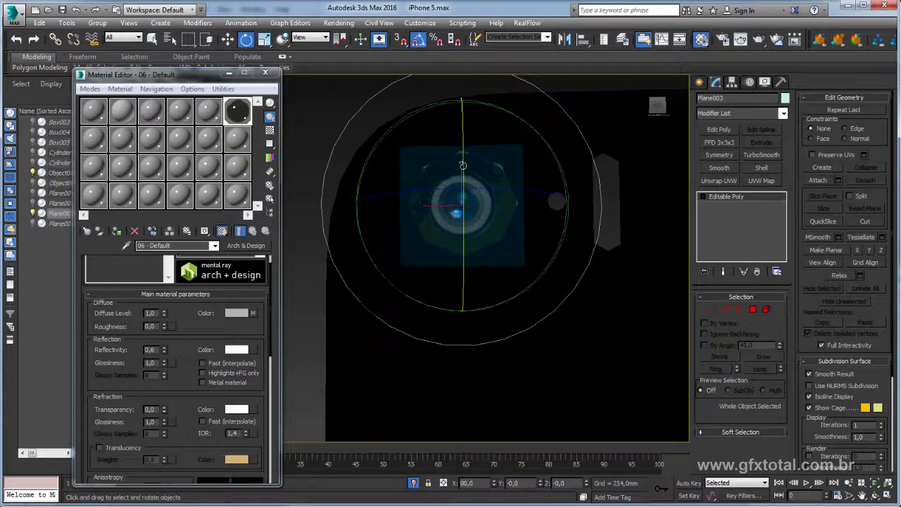
pyautogui.press('r')
pyautogui.moveTo(513, 250); pyautogui.dragTo(512, 243)
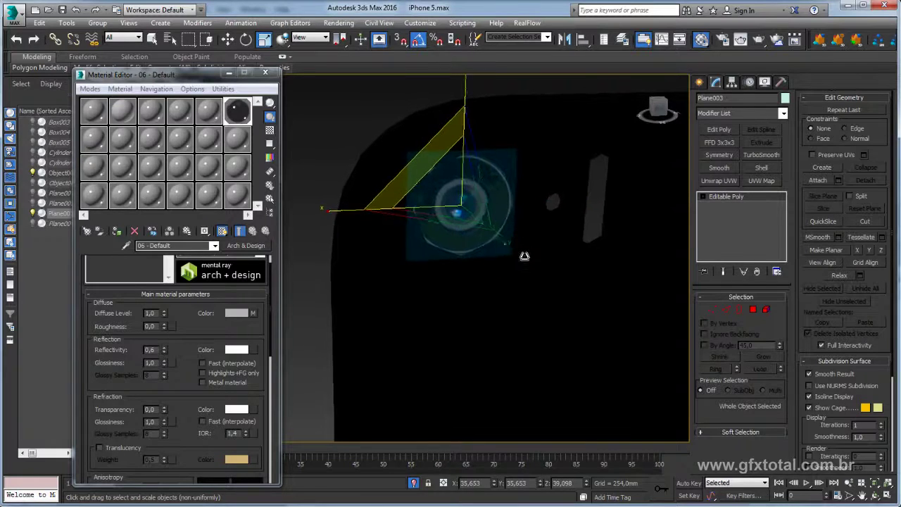
pyautogui.moveTo(511, 243); pyautogui.dragTo(521, 166)
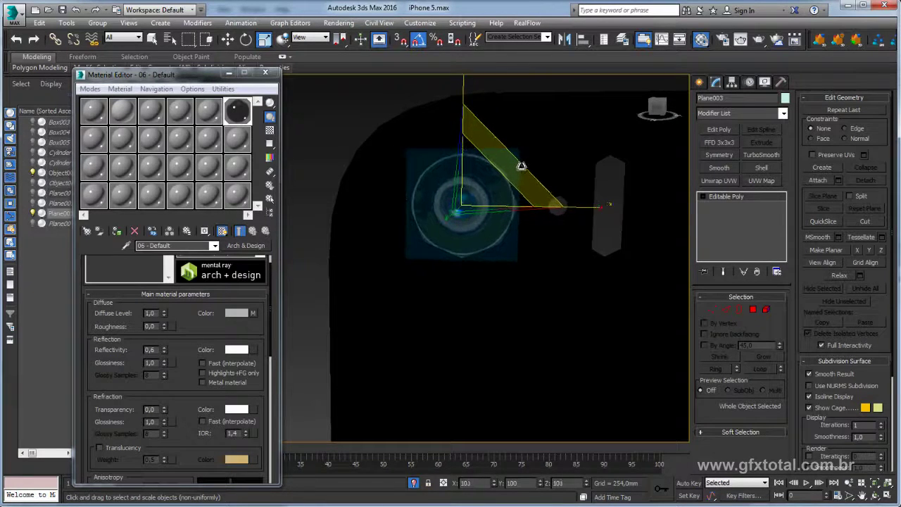
pyautogui.moveTo(519, 167)
pyautogui.keyDown('alt'); pyautogui.mouseDown(button='middle')
pyautogui.moveTo(463, 201)
pyautogui.moveTo(507, 207)
pyautogui.moveTo(539, 288)
pyautogui.moveTo(420, 213)
pyautogui.moveTo(472, 205)
pyautogui.moveTo(413, 214)
pyautogui.moveTo(581, 221)
pyautogui.moveTo(543, 233)
pyautogui.moveTo(618, 237)
pyautogui.moveTo(583, 280)
pyautogui.moveTo(514, 317)
pyautogui.mouseUp(button='middle'); pyautogui.keyUp('alt')
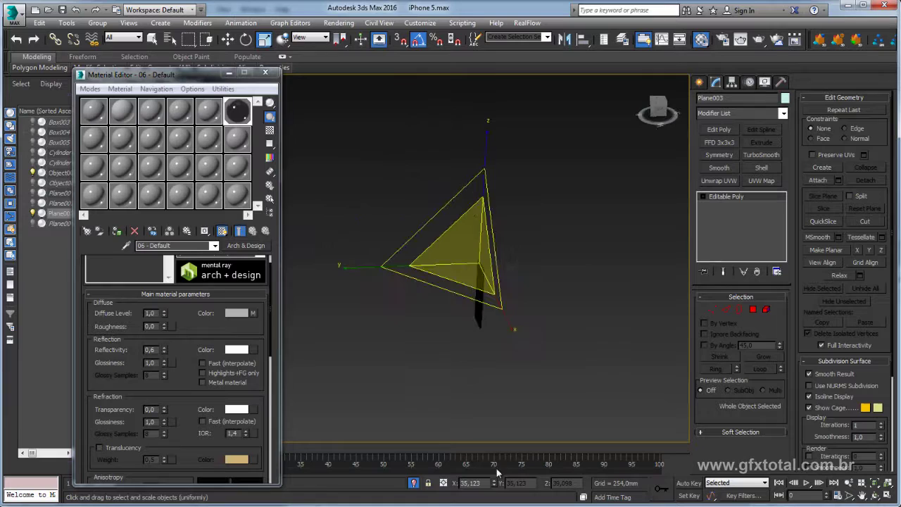
# Turn off Isolate Selection to show the whole phone scene and select Plane002.
pyautogui.click(413, 483)
pyautogui.scroll(-1, 523, 275)
pyautogui.scroll(-2, 523, 256)
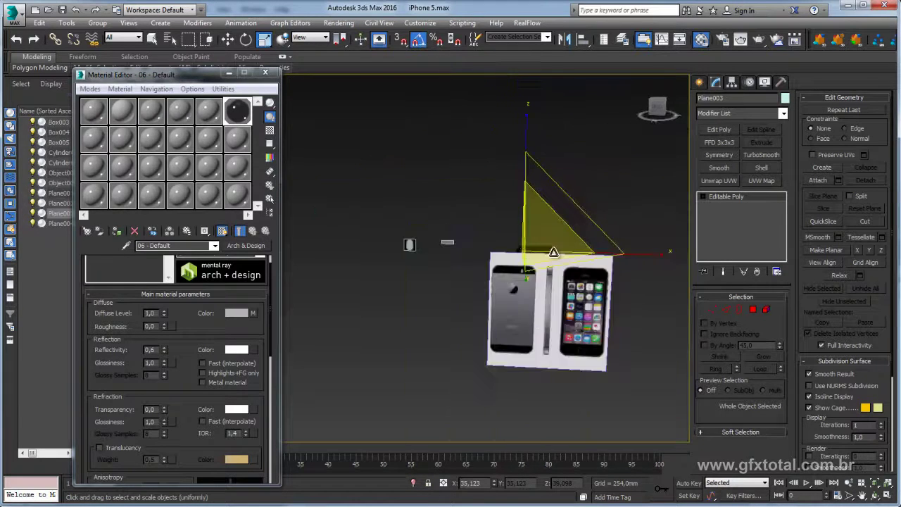
pyautogui.keyDown('alt'); pyautogui.moveTo(554, 252); pyautogui.dragTo(523, 312, button='middle'); pyautogui.keyUp('alt')
pyautogui.moveTo(460, 211)
pyautogui.keyDown('alt'); pyautogui.mouseDown(button='middle')
pyautogui.moveTo(488, 231)
pyautogui.moveTo(453, 252)
pyautogui.moveTo(501, 235)
pyautogui.moveTo(684, 298)
pyautogui.mouseUp(button='middle'); pyautogui.keyUp('alt')
pyautogui.press('w')
pyautogui.click(458, 211)
# Check the polygons of Plane002 and then Plane004, leaving the Plane004 flash plane selected.
pyautogui.click(767, 310)
pyautogui.moveTo(547, 302); pyautogui.dragTo(443, 197)
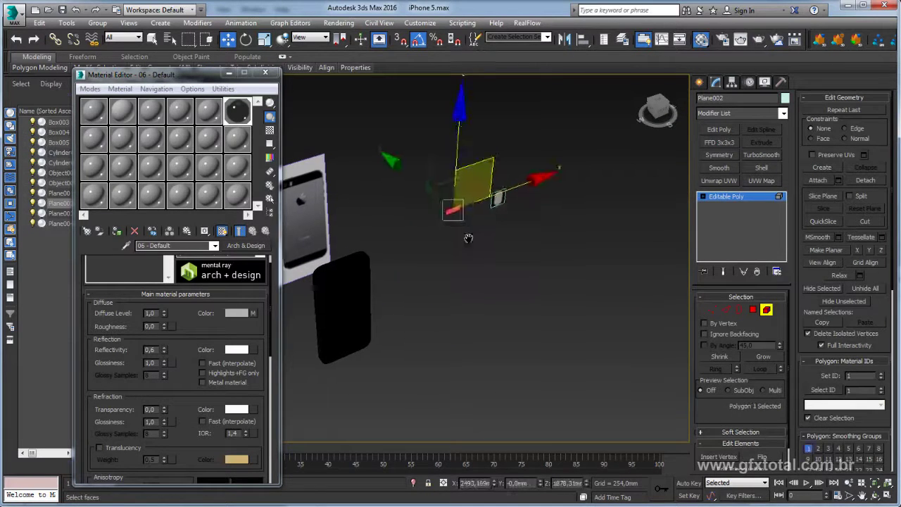
pyautogui.keyDown('alt'); pyautogui.moveTo(467, 237); pyautogui.dragTo(712, 292, button='middle'); pyautogui.keyUp('alt')
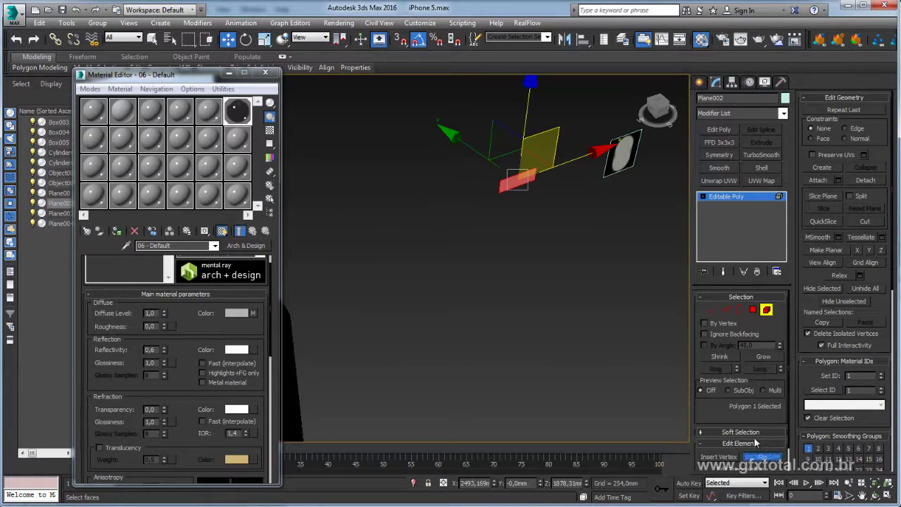
pyautogui.click(729, 199)
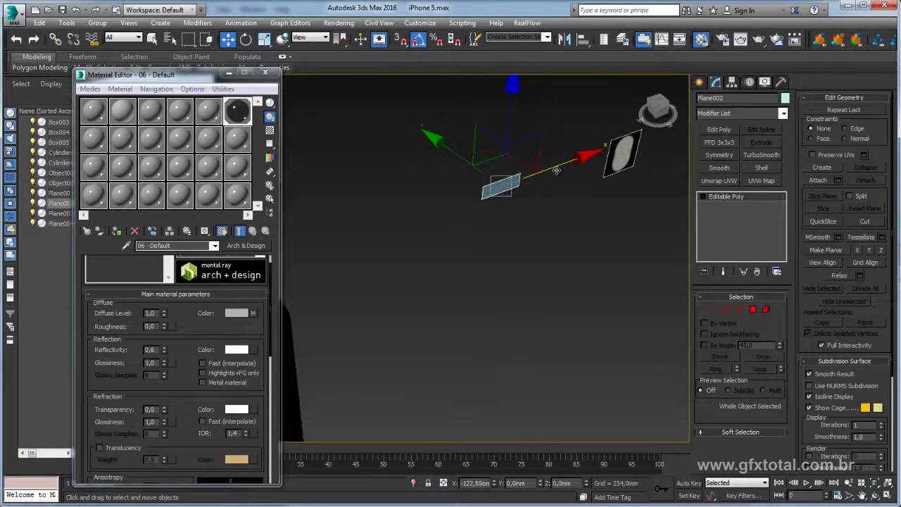
pyautogui.click(622, 160)
pyautogui.click(767, 310)
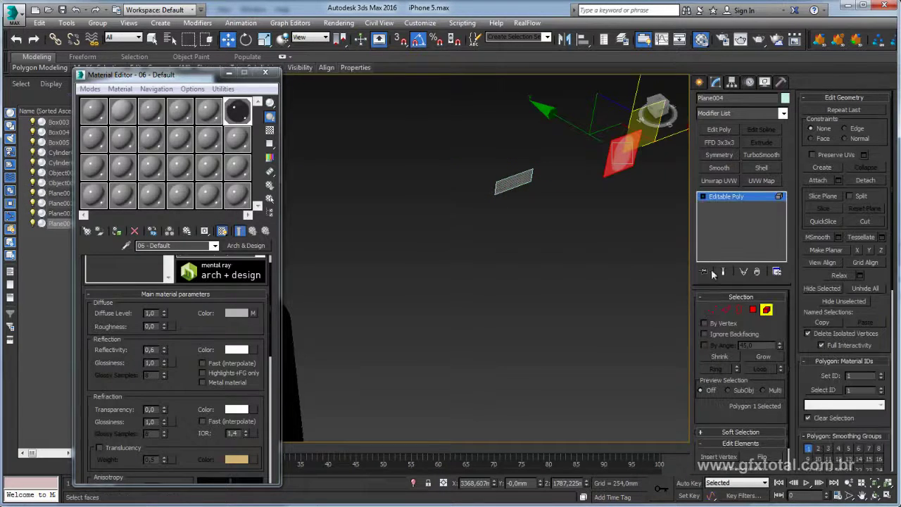
pyautogui.click(738, 197)
# Move Plane004 onto the phone's back near the camera and add the phone body to the selection.
pyautogui.moveTo(666, 138)
pyautogui.keyDown('alt'); pyautogui.mouseDown(button='middle')
pyautogui.moveTo(676, 230)
pyautogui.moveTo(413, 220)
pyautogui.mouseUp(button='middle'); pyautogui.keyUp('alt')
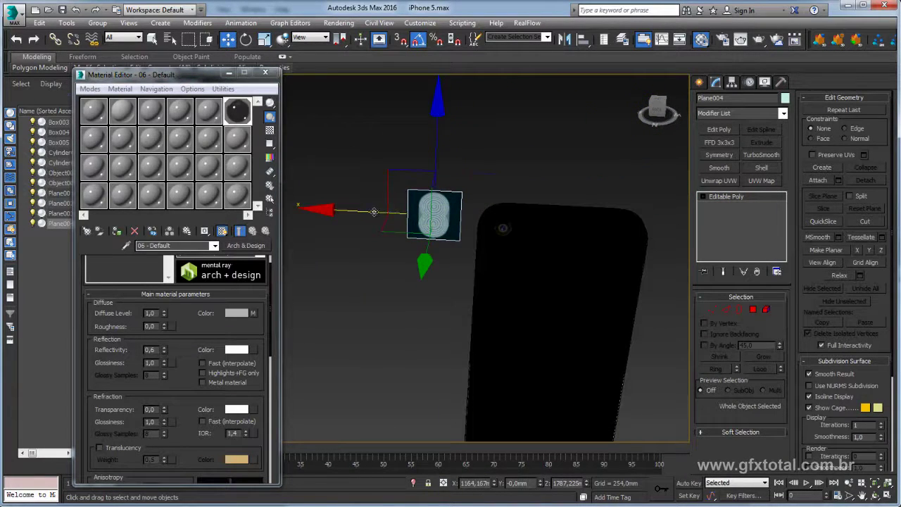
pyautogui.moveTo(374, 212); pyautogui.dragTo(472, 225)
pyautogui.keyDown('alt'); pyautogui.moveTo(528, 246); pyautogui.dragTo(549, 282, button='middle'); pyautogui.keyUp('alt')
pyautogui.press('r')
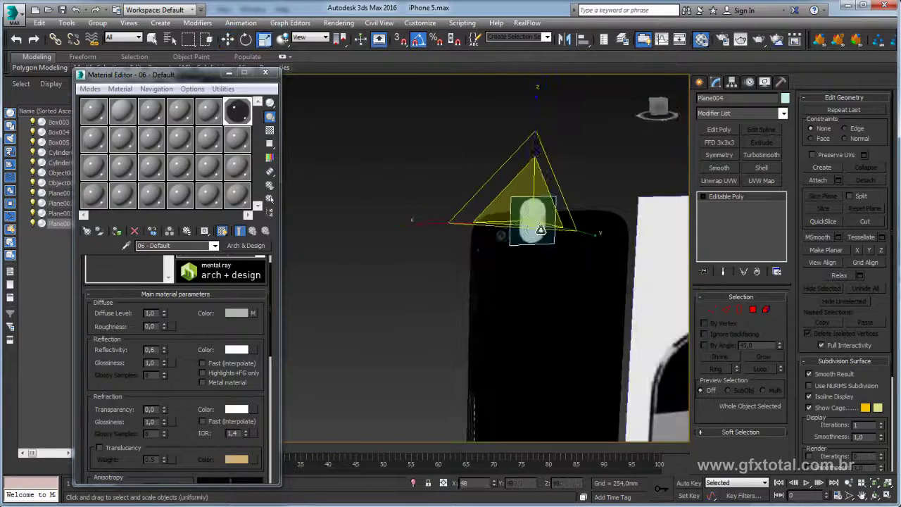
pyautogui.press('w')
pyautogui.moveTo(533, 247)
pyautogui.keyDown('alt'); pyautogui.mouseDown(button='middle')
pyautogui.moveTo(578, 251)
pyautogui.moveTo(547, 255)
pyautogui.mouseUp(button='middle'); pyautogui.keyUp('alt')
pyautogui.keyDown('ctrl'); pyautogui.click(531, 259); pyautogui.keyUp('ctrl')
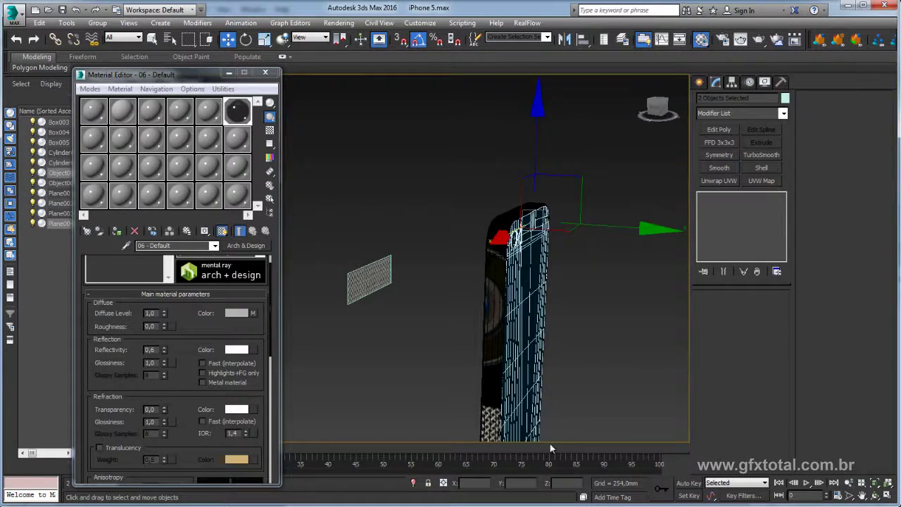
# Isolate the phone with Plane004 and move the flash plane into the pill-shaped slot.
pyautogui.click(414, 483)
pyautogui.moveTo(455, 194)
pyautogui.keyDown('alt'); pyautogui.mouseDown(button='middle')
pyautogui.moveTo(463, 218)
pyautogui.moveTo(430, 138)
pyautogui.moveTo(458, 196)
pyautogui.moveTo(519, 120)
pyautogui.mouseUp(button='middle'); pyautogui.keyUp('alt')
pyautogui.scroll(10, 406, 148)
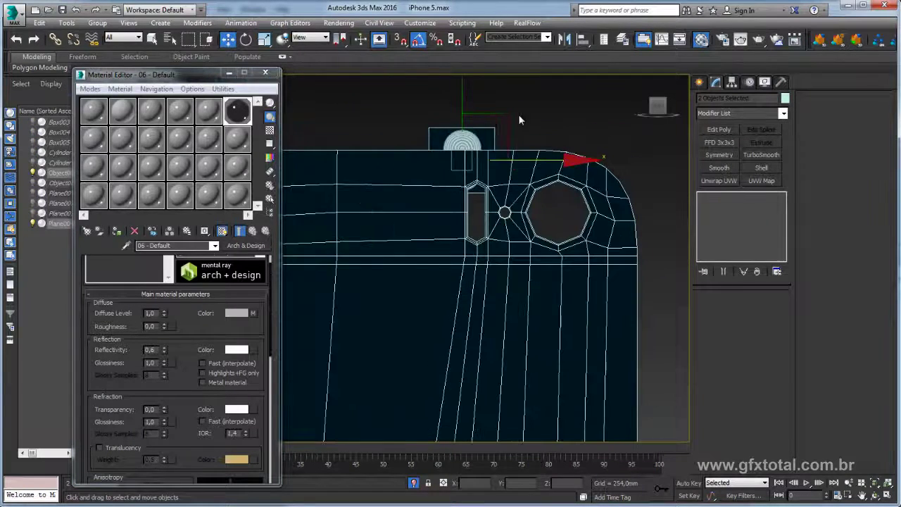
pyautogui.click(519, 121)
pyautogui.click(461, 141)
pyautogui.moveTo(501, 119); pyautogui.dragTo(516, 168)
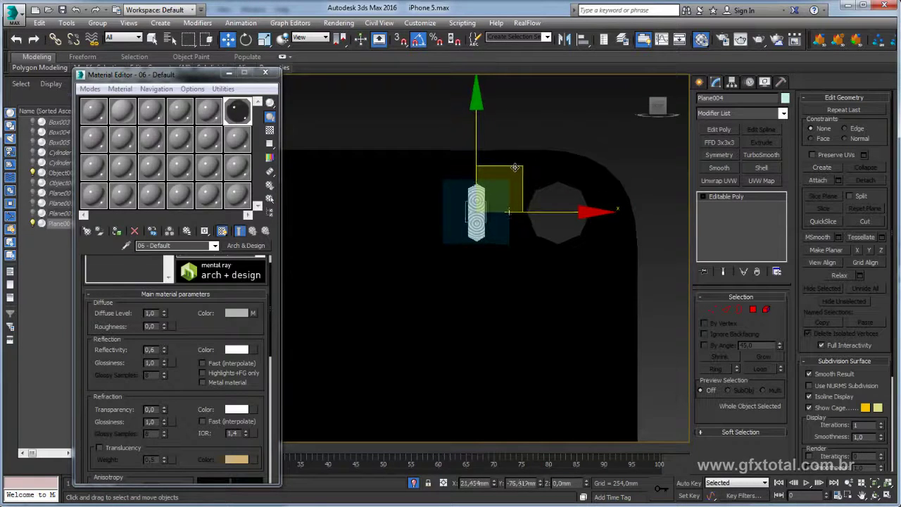
# Inspect the flash plane face-on and try scaling it narrower horizontally.
pyautogui.press('e')
pyautogui.press('r')
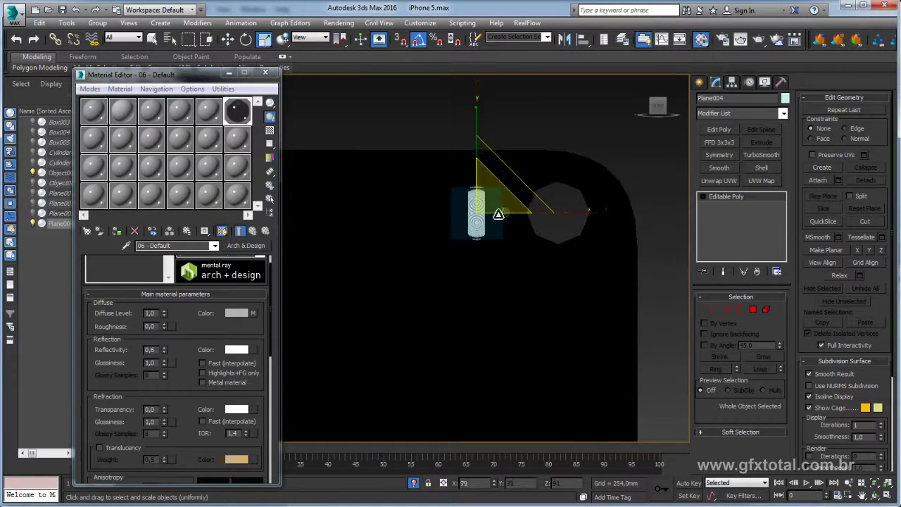
pyautogui.press('w')
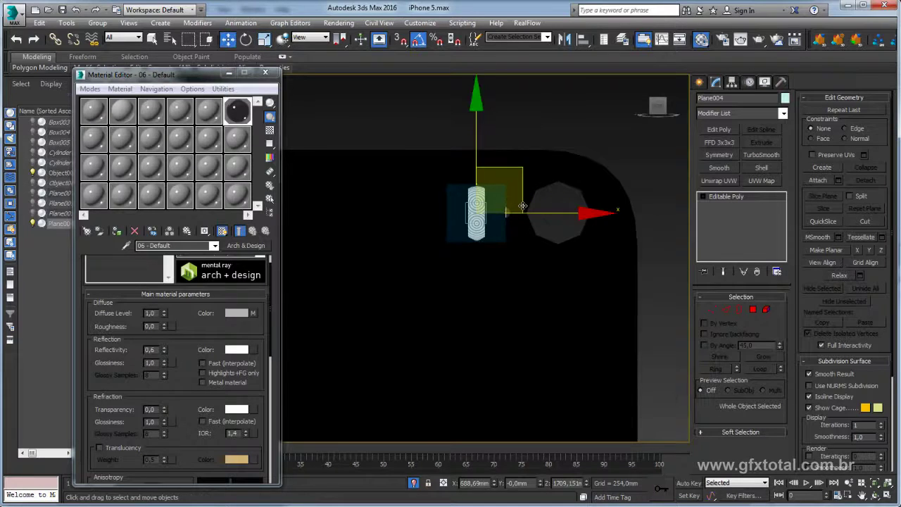
pyautogui.scroll(3, 507, 211)
pyautogui.keyDown('alt'); pyautogui.moveTo(507, 211); pyautogui.dragTo(520, 276, button='middle'); pyautogui.keyUp('alt')
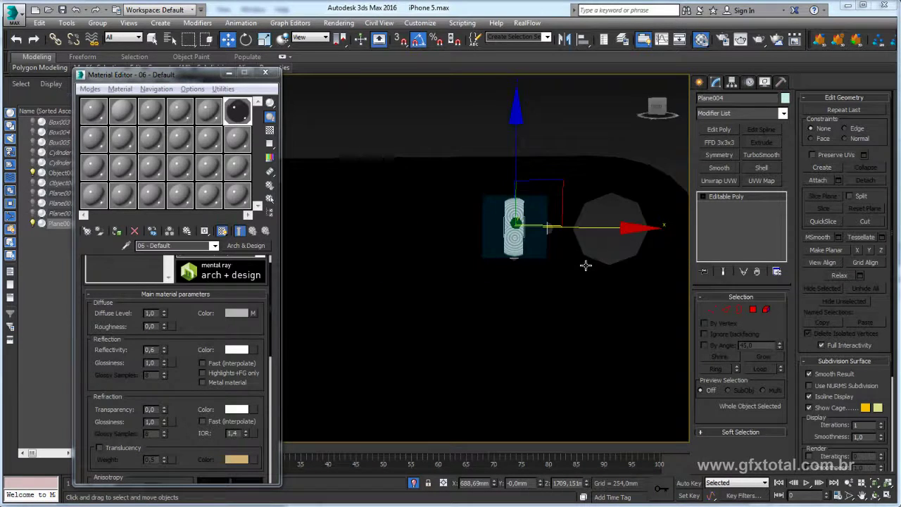
pyautogui.moveTo(585, 266)
pyautogui.keyDown('alt'); pyautogui.mouseDown(button='middle')
pyautogui.moveTo(526, 307)
pyautogui.moveTo(585, 233)
pyautogui.moveTo(498, 254)
pyautogui.moveTo(533, 232)
pyautogui.moveTo(644, 241)
pyautogui.moveTo(675, 231)
pyautogui.moveTo(515, 235)
pyautogui.moveTo(327, 151)
pyautogui.mouseUp(button='middle'); pyautogui.keyUp('alt')
pyautogui.scroll(1, 498, 254)
pyautogui.scroll(2, 498, 254)
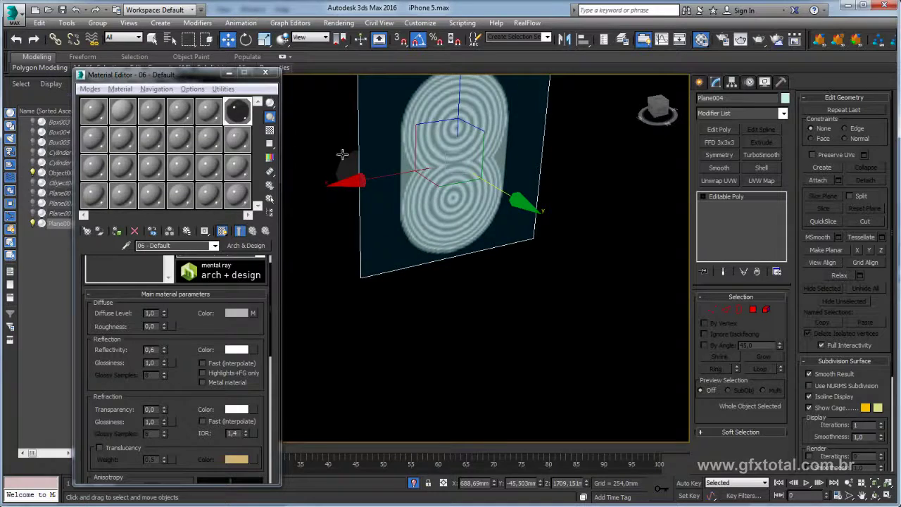
pyautogui.moveTo(387, 187)
pyautogui.keyDown('alt'); pyautogui.mouseDown(button='middle')
pyautogui.moveTo(361, 185)
pyautogui.moveTo(368, 155)
pyautogui.moveTo(396, 171)
pyautogui.moveTo(390, 226)
pyautogui.mouseUp(button='middle'); pyautogui.keyUp('alt')
pyautogui.press('r')
pyautogui.moveTo(391, 225)
pyautogui.mouseDown()
pyautogui.moveTo(332, 214)
pyautogui.moveTo(357, 207)
pyautogui.mouseUp()
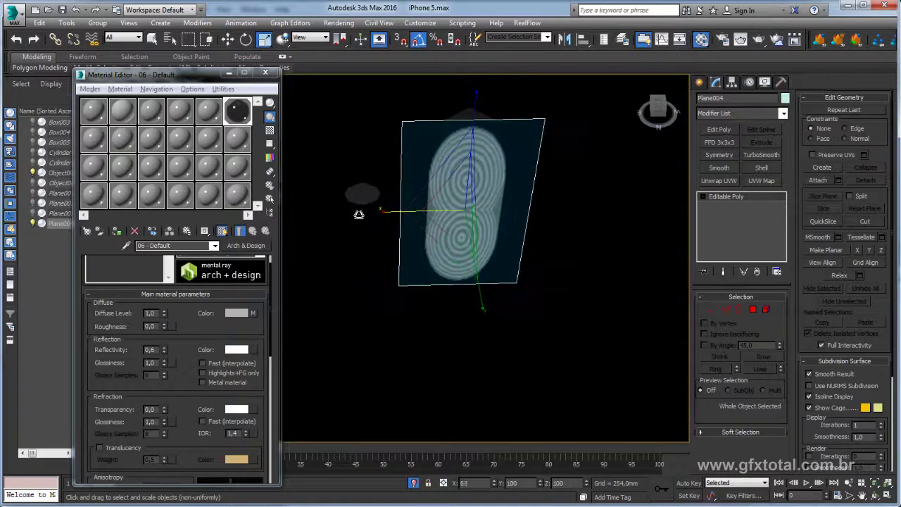
# Cancel the narrowing and connect Plane004's top and bottom edges with 2 segments, pinch 48.
pyautogui.rightClick(657, 255)
pyautogui.click(726, 310)
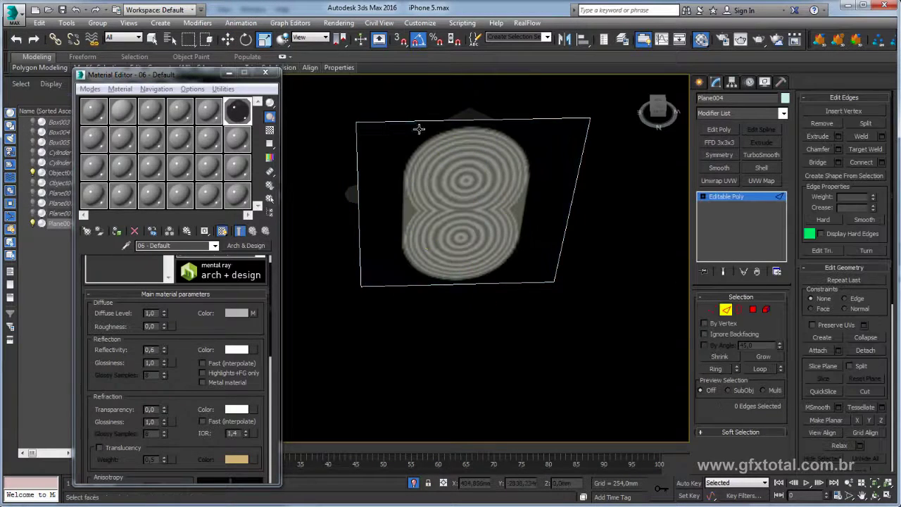
pyautogui.click(416, 119)
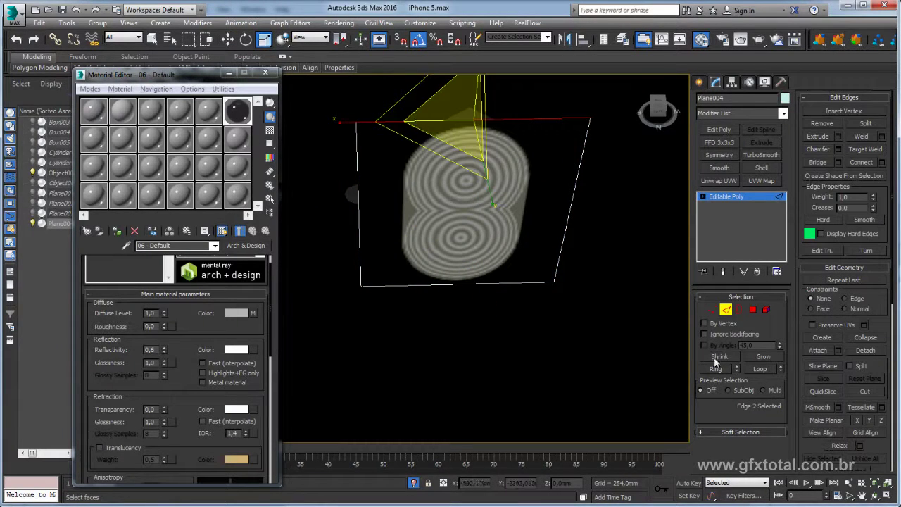
pyautogui.click(884, 163)
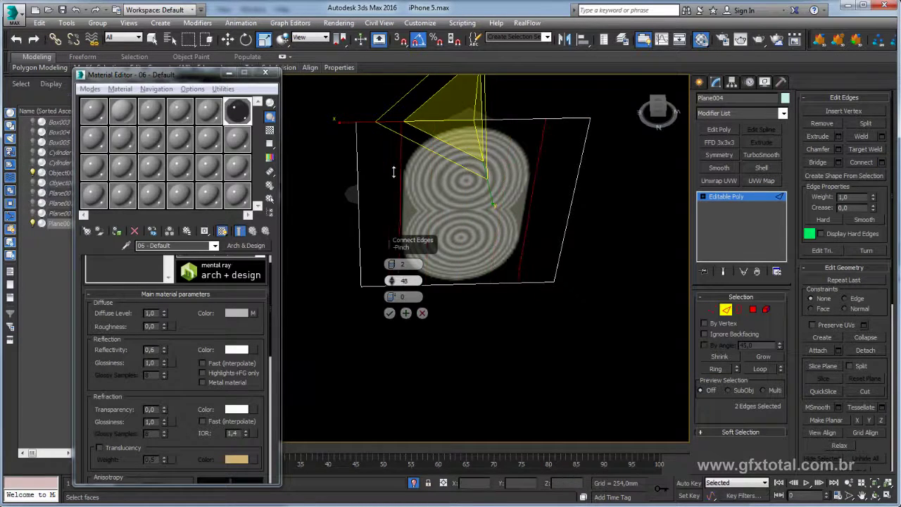
pyautogui.click(390, 312)
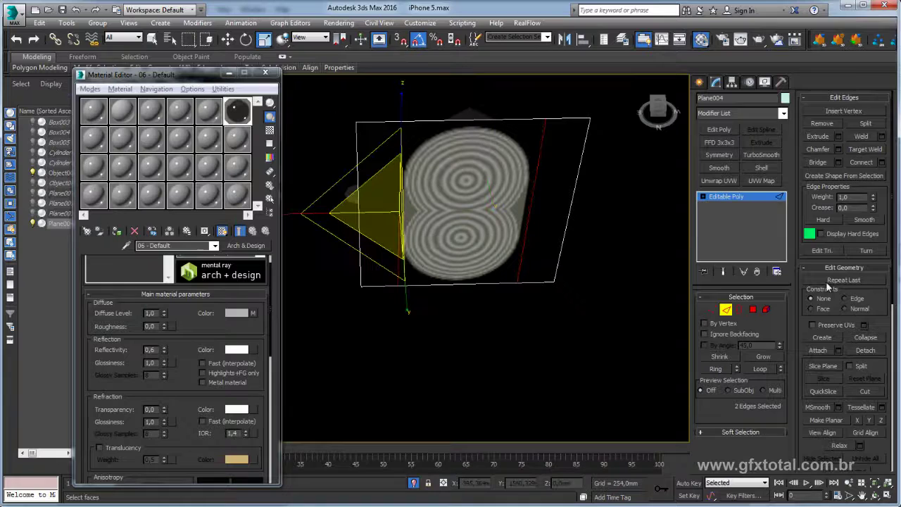
# Delete the empty side polygons, leaving only a narrow flash strip.
pyautogui.click(752, 310)
pyautogui.keyDown('ctrl'); pyautogui.click(395, 237); pyautogui.keyUp('ctrl')
pyautogui.press('Delete')
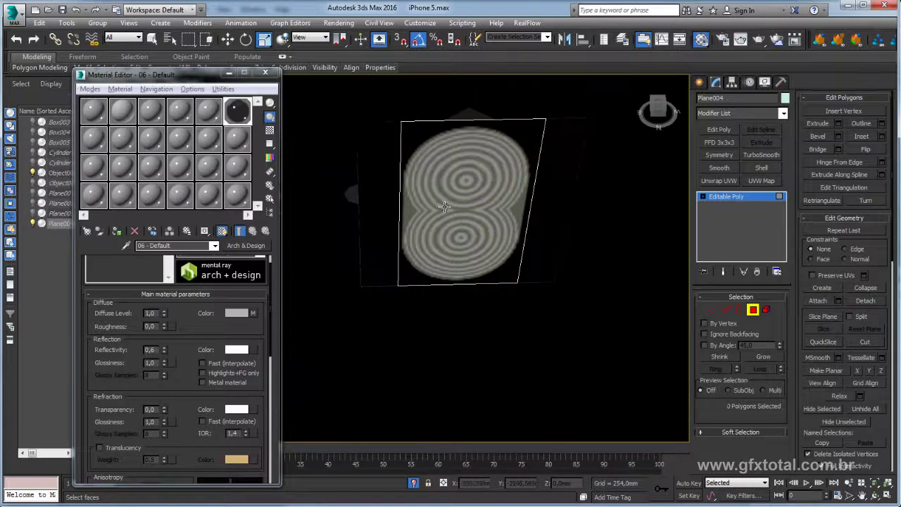
pyautogui.moveTo(455, 191)
pyautogui.keyDown('alt'); pyautogui.mouseDown(button='middle')
pyautogui.moveTo(643, 168)
pyautogui.moveTo(632, 177)
pyautogui.mouseUp(button='middle'); pyautogui.keyUp('alt')
# Slide the flash plane left along Y to sit in the flash opening.
pyautogui.click(752, 197)
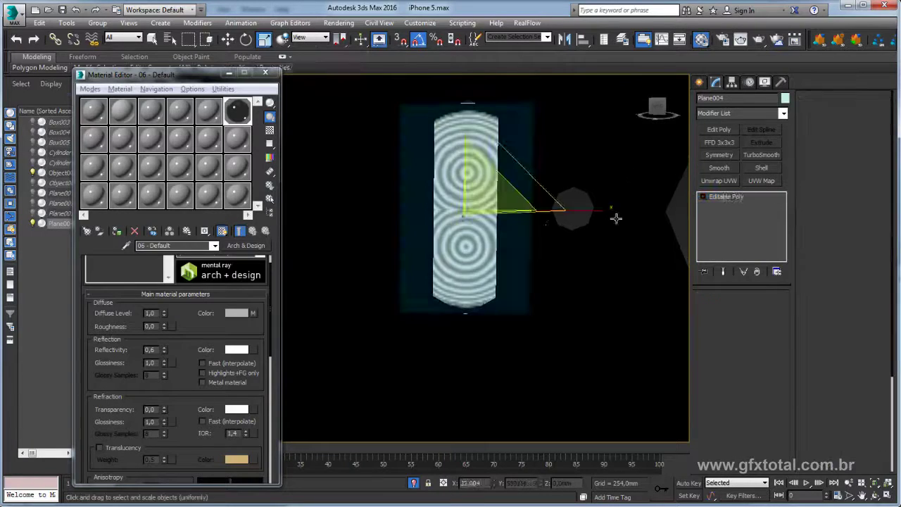
pyautogui.keyDown('alt'); pyautogui.moveTo(615, 215); pyautogui.dragTo(459, 288, button='middle'); pyautogui.keyUp('alt')
pyautogui.press('w')
pyautogui.moveTo(514, 255)
pyautogui.keyDown('alt'); pyautogui.mouseDown(button='middle')
pyautogui.moveTo(549, 232)
pyautogui.moveTo(539, 267)
pyautogui.moveTo(533, 262)
pyautogui.moveTo(555, 255)
pyautogui.moveTo(575, 281)
pyautogui.moveTo(589, 275)
pyautogui.moveTo(597, 282)
pyautogui.moveTo(570, 275)
pyautogui.moveTo(562, 237)
pyautogui.mouseUp(button='middle'); pyautogui.keyUp('alt')
pyautogui.moveTo(552, 211); pyautogui.dragTo(513, 209)
pyautogui.keyDown('alt'); pyautogui.moveTo(530, 230); pyautogui.dragTo(666, 271, button='middle'); pyautogui.keyUp('alt')
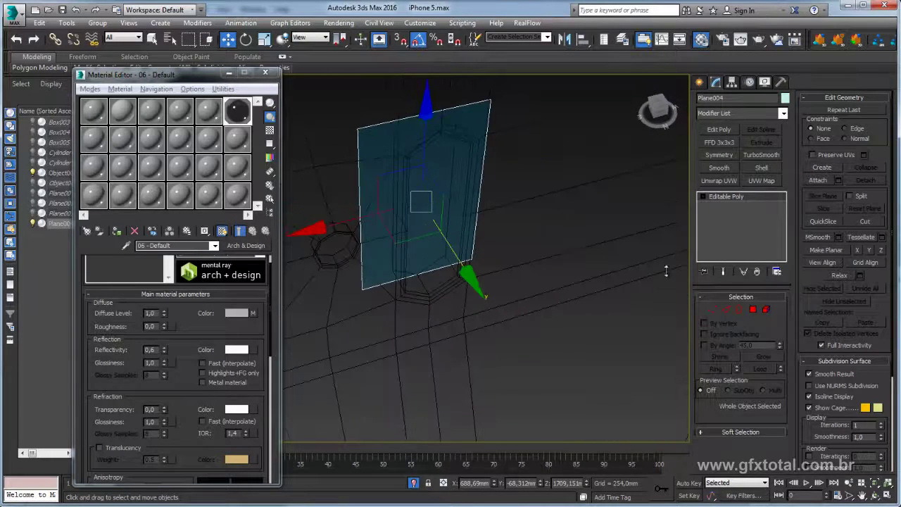
# Flip the flash polygon's normal and back again to check its facing, then exit Polygon mode.
pyautogui.click(765, 311)
pyautogui.click(408, 185)
pyautogui.moveTo(543, 253)
pyautogui.keyDown('alt'); pyautogui.mouseDown(button='middle')
pyautogui.moveTo(488, 227)
pyautogui.moveTo(788, 216)
pyautogui.mouseUp(button='middle'); pyautogui.keyUp('alt')
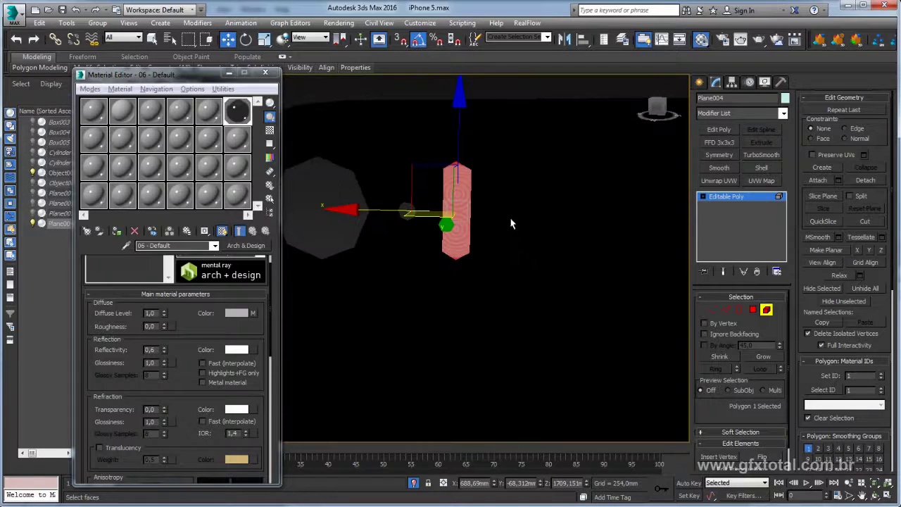
pyautogui.click(767, 458)
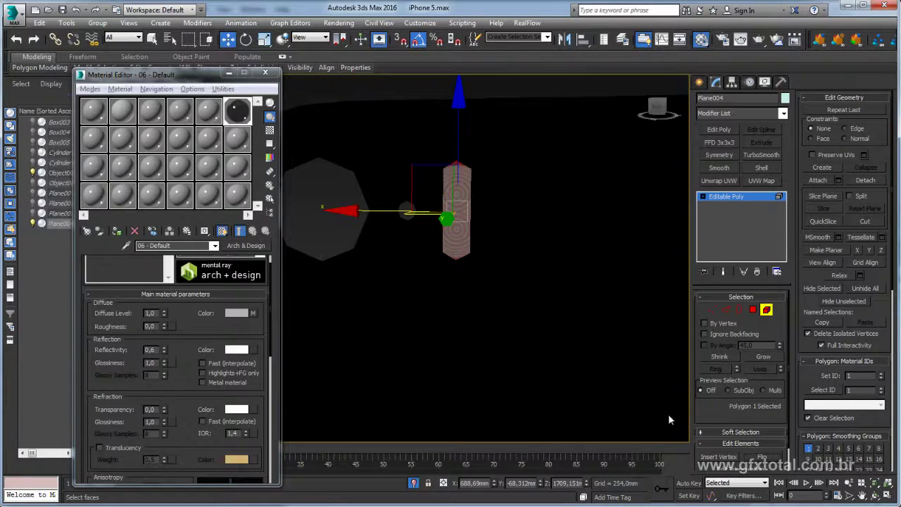
pyautogui.click(766, 458)
pyautogui.moveTo(500, 284)
pyautogui.keyDown('alt'); pyautogui.mouseDown(button='middle')
pyautogui.moveTo(499, 268)
pyautogui.moveTo(716, 214)
pyautogui.moveTo(502, 237)
pyautogui.moveTo(521, 321)
pyautogui.mouseUp(button='middle'); pyautogui.keyUp('alt')
pyautogui.press('4')
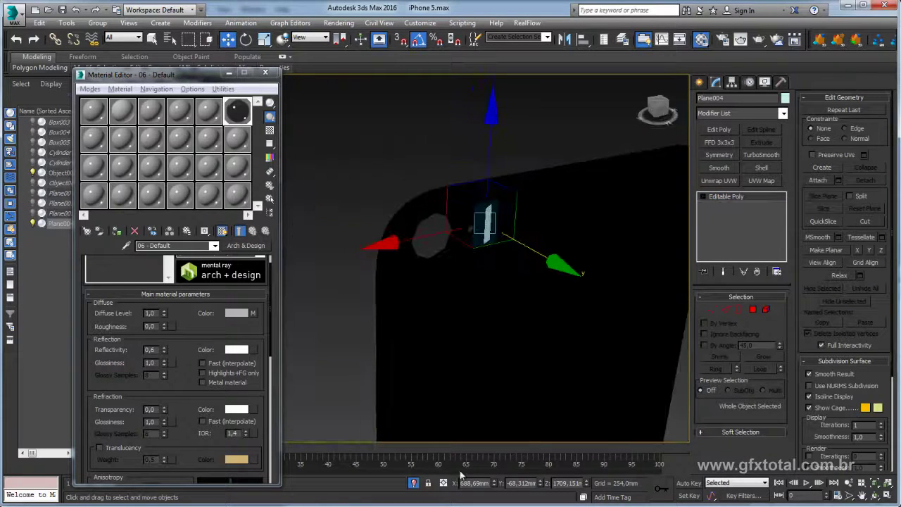
# End isolation, select two objects at the phone's corner, and open the 'lente' reference photo.
pyautogui.click(414, 483)
pyautogui.keyDown('alt'); pyautogui.moveTo(494, 331); pyautogui.dragTo(447, 308, button='middle'); pyautogui.keyUp('alt')
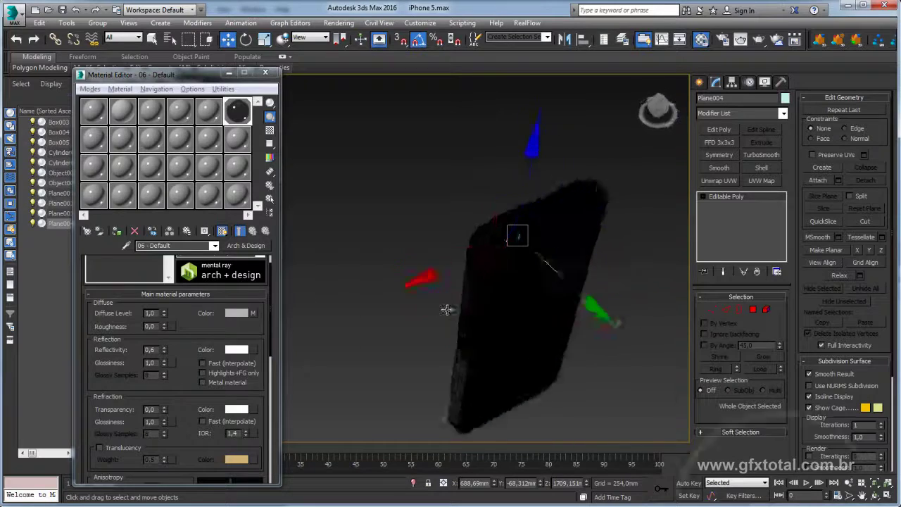
pyautogui.scroll(5, 489, 249)
pyautogui.click(528, 188)
pyautogui.moveTo(538, 244)
pyautogui.keyDown('alt'); pyautogui.mouseDown(button='middle')
pyautogui.moveTo(571, 277)
pyautogui.moveTo(574, 259)
pyautogui.moveTo(536, 293)
pyautogui.moveTo(478, 294)
pyautogui.moveTo(499, 304)
pyautogui.mouseUp(button='middle'); pyautogui.keyUp('alt')
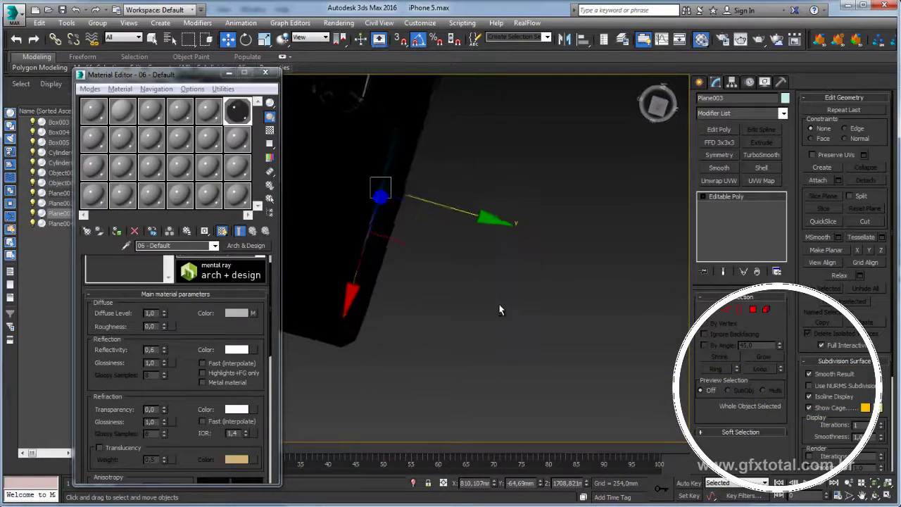
pyautogui.moveTo(422, 247)
pyautogui.keyDown('alt'); pyautogui.mouseDown(button='middle')
pyautogui.moveTo(427, 235)
pyautogui.moveTo(465, 271)
pyautogui.moveTo(451, 273)
pyautogui.mouseUp(button='middle'); pyautogui.keyUp('alt')
pyautogui.keyDown('ctrl'); pyautogui.click(421, 238); pyautogui.keyUp('ctrl')
pyautogui.scroll(-5, 421, 239)
pyautogui.scroll(-4, 421, 239)
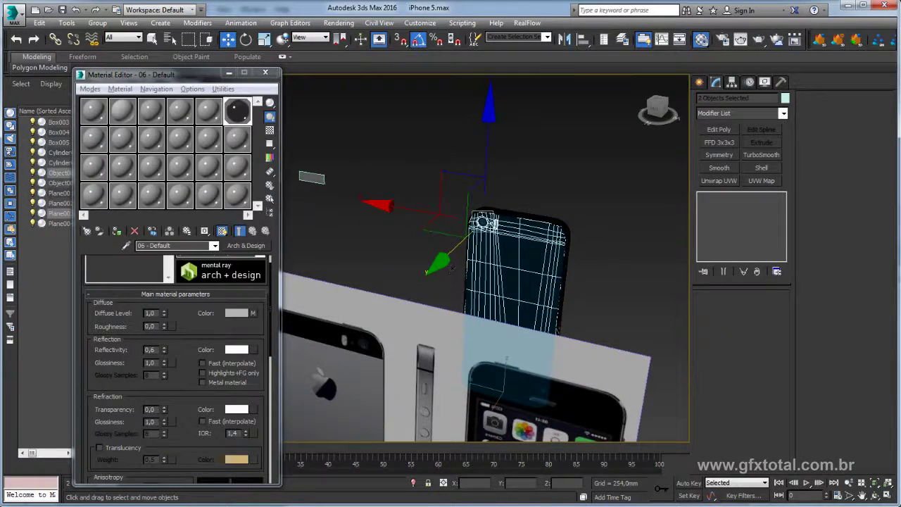
pyautogui.click(503, 504)
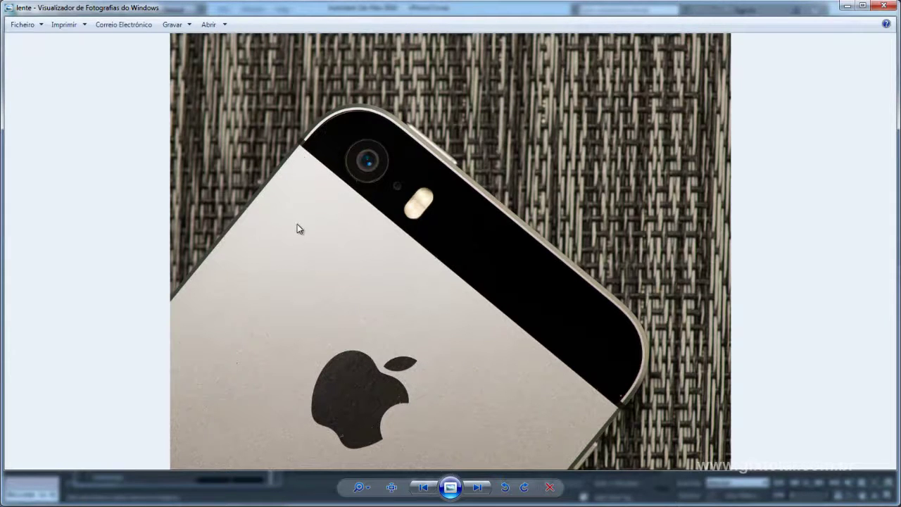
# Zoom in on the camera lens, mic hole and flash in the 'lente' photo, then return to 3ds Max.
pyautogui.scroll(2, 304, 234)
pyautogui.scroll(2, 378, 191)
pyautogui.scroll(-2, 356, 199)
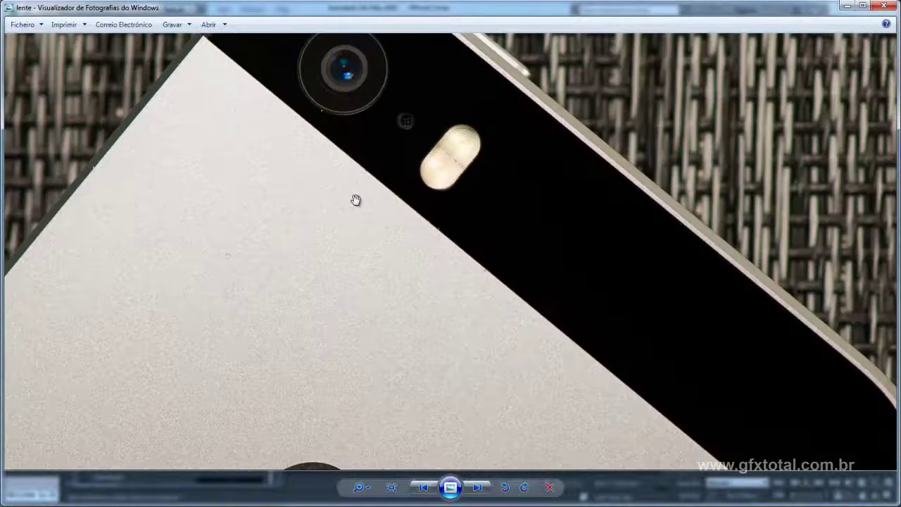
pyautogui.scroll(1, 354, 201)
pyautogui.scroll(-1, 355, 201)
pyautogui.scroll(3, 432, 288)
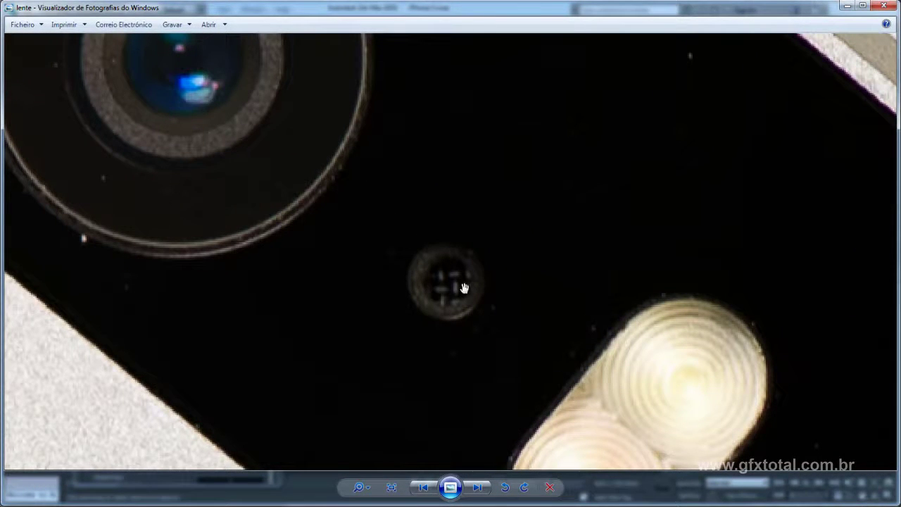
pyautogui.scroll(-2, 440, 283)
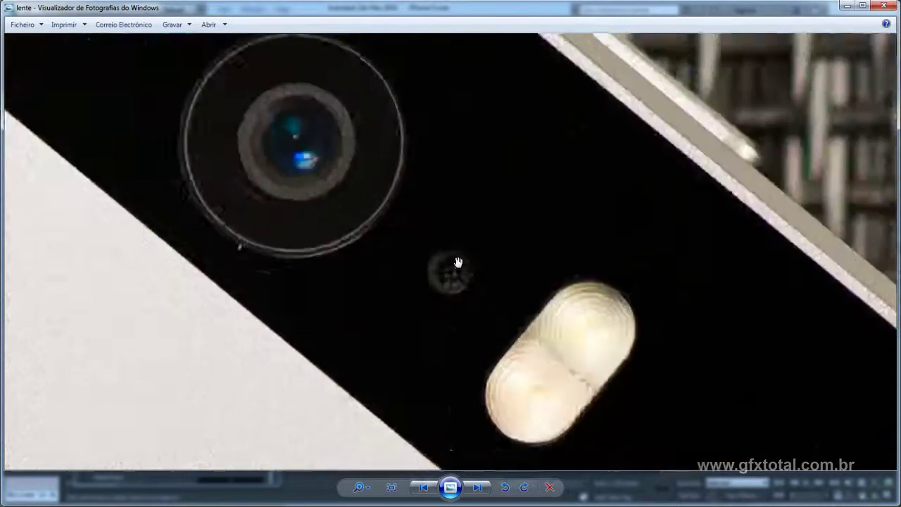
pyautogui.scroll(-1, 437, 278)
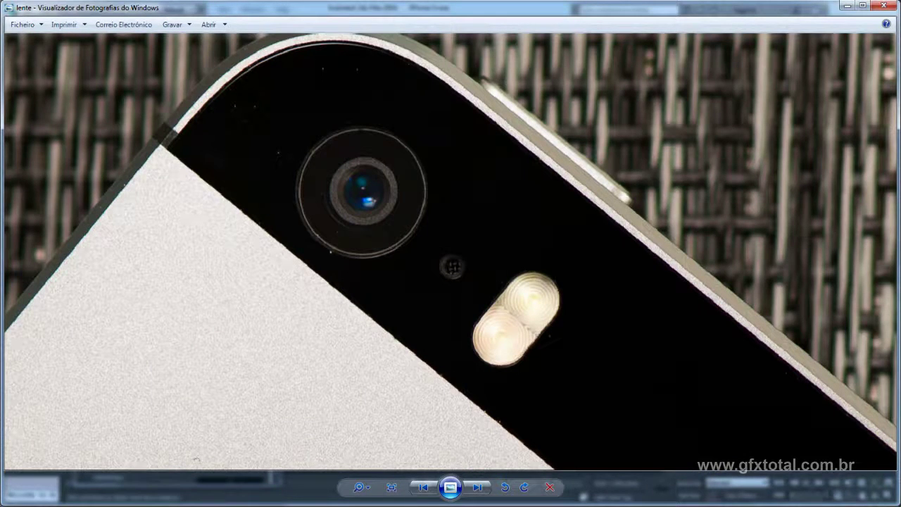
pyautogui.click(317, 496)
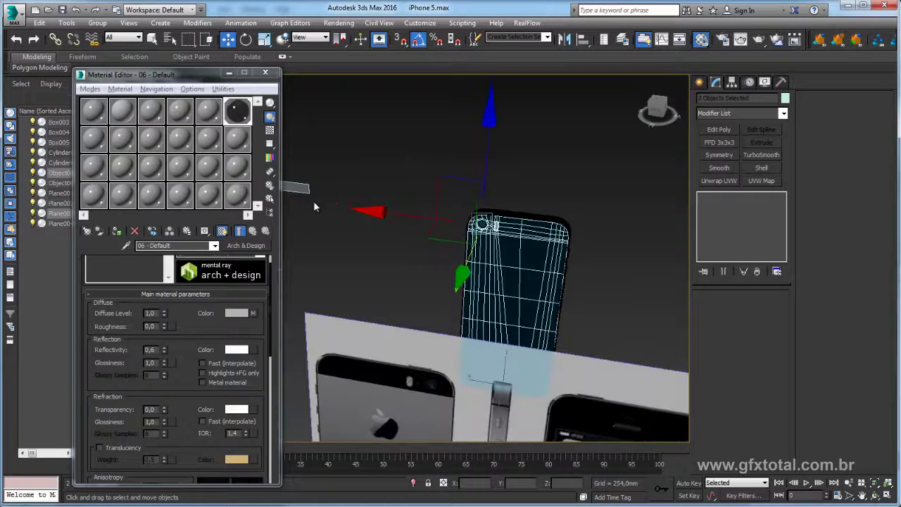
# Shift-move Plane002 along X onto the phone's top to create a copy.
pyautogui.click(312, 178)
pyautogui.moveTo(312, 178); pyautogui.dragTo(368, 213, button='middle')
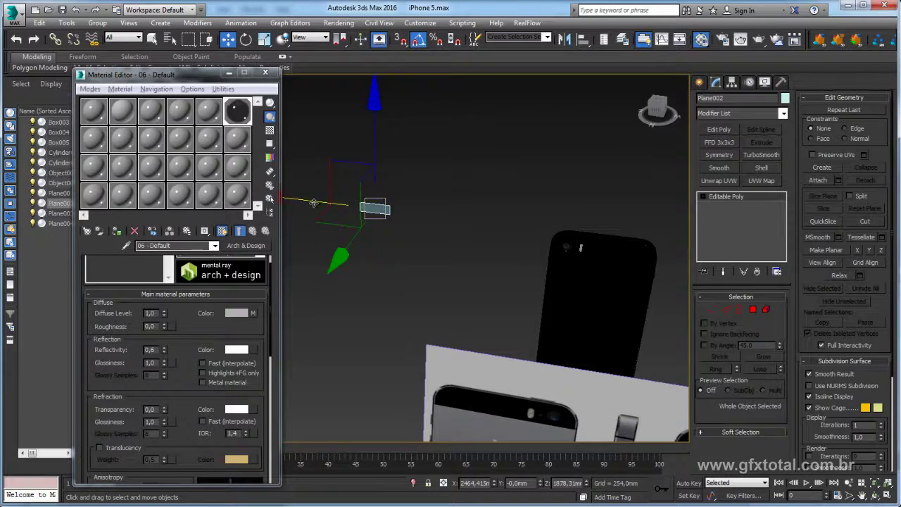
pyautogui.moveTo(313, 203)
pyautogui.mouseDown()
pyautogui.moveTo(522, 235)
pyautogui.moveTo(304, 235)
pyautogui.moveTo(470, 236)
pyautogui.mouseUp()
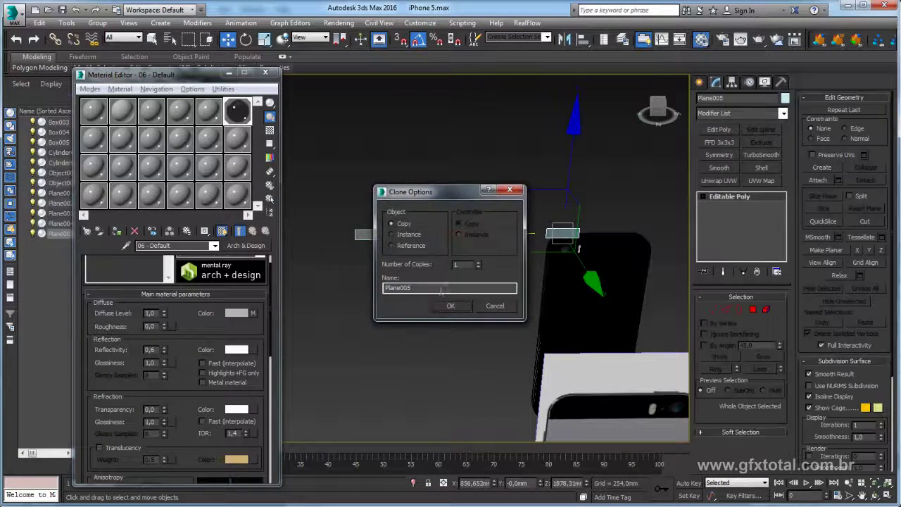
pyautogui.click(437, 304)
pyautogui.scroll(2, 576, 273)
pyautogui.scroll(1, 577, 273)
pyautogui.scroll(1, 582, 261)
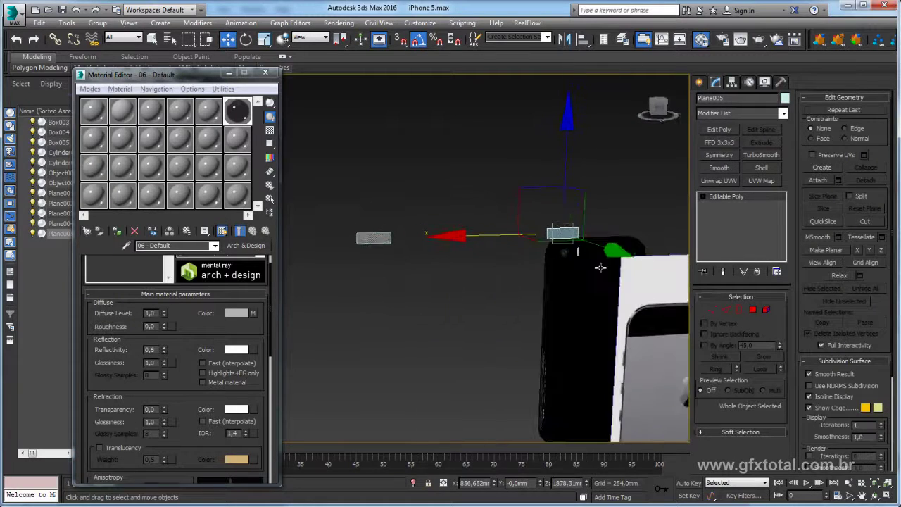
pyautogui.scroll(1, 581, 261)
pyautogui.scroll(1, 582, 251)
pyautogui.scroll(2, 563, 230)
pyautogui.scroll(-1, 535, 239)
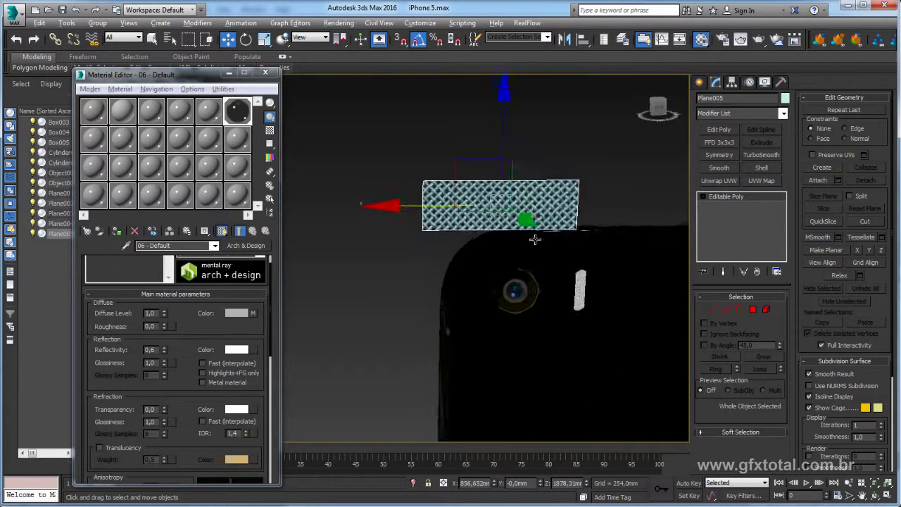
# Connect the copy's two edges and delete the three right-hand polygons to leave a square.
pyautogui.click(728, 311)
pyautogui.moveTo(514, 273); pyautogui.dragTo(513, 271)
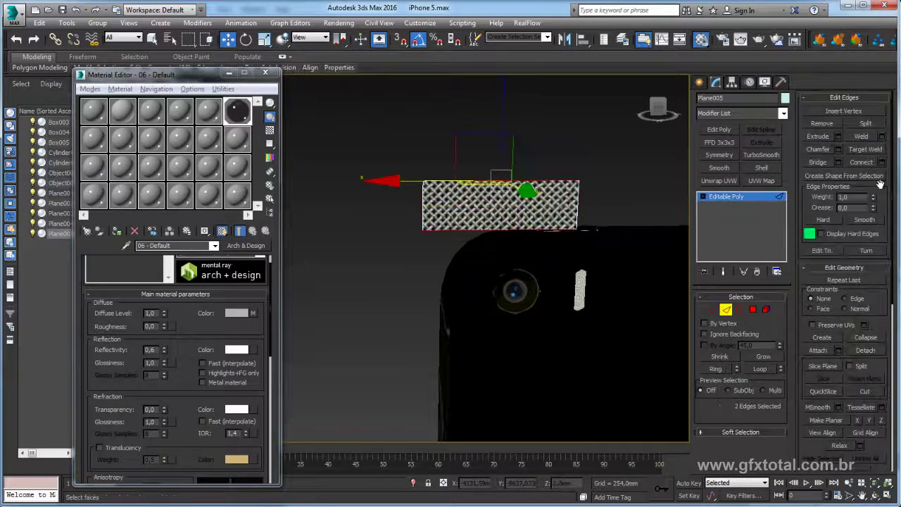
pyautogui.click(882, 162)
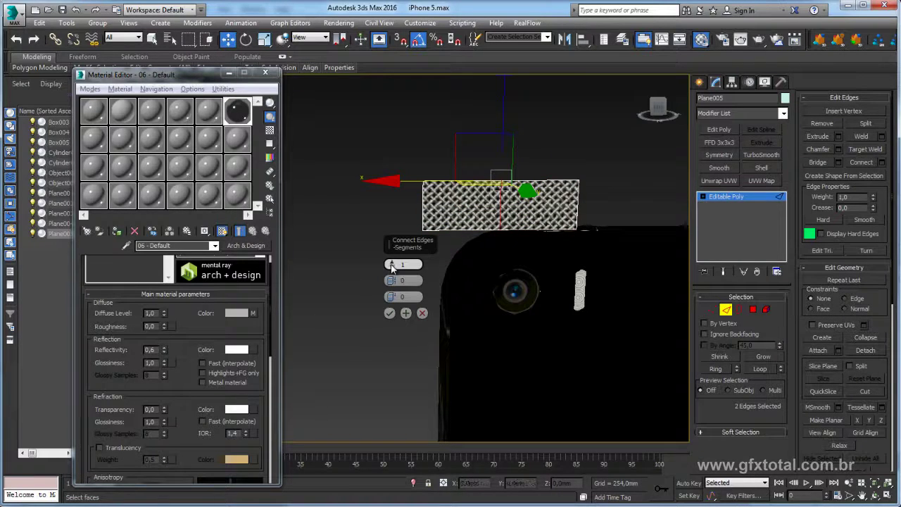
pyautogui.click(389, 313)
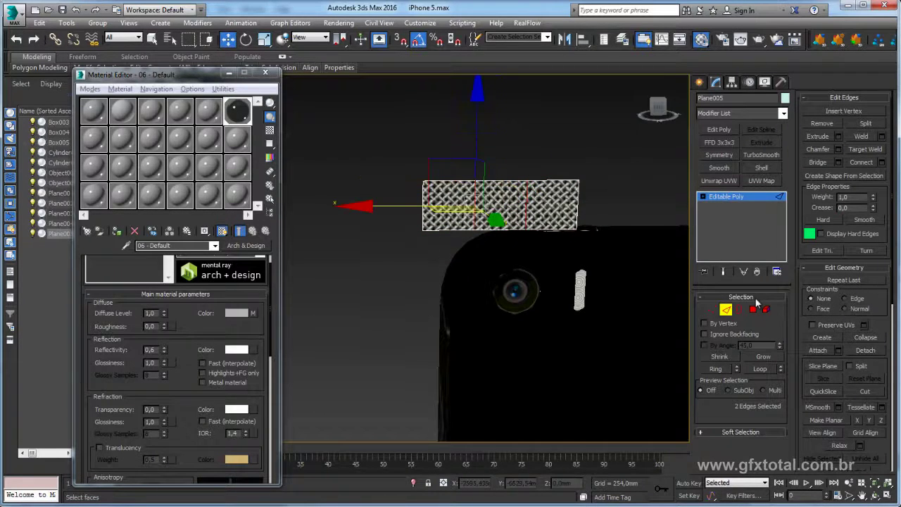
pyautogui.click(752, 310)
pyautogui.moveTo(616, 152); pyautogui.dragTo(547, 227)
pyautogui.press('Delete')
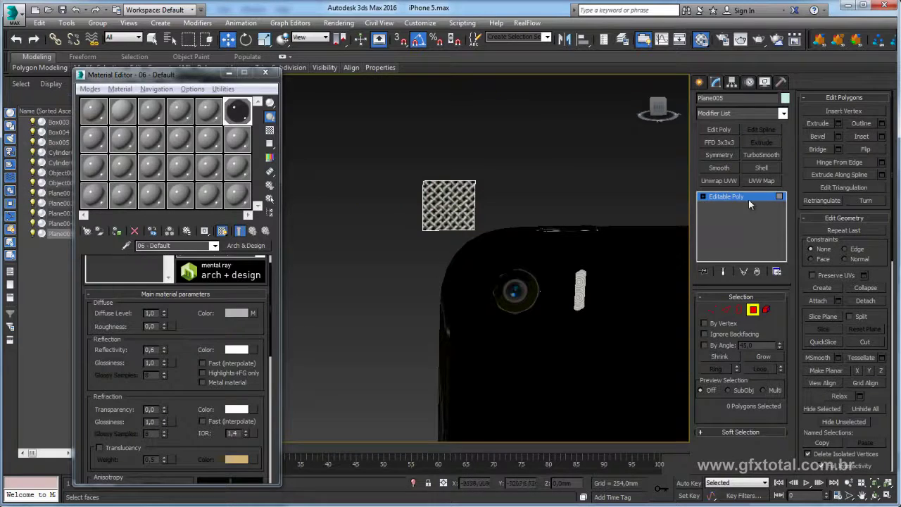
pyautogui.click(749, 198)
# Adjust the trimmed plane's pivot in Hierarchy and scale it down to a small square.
pyautogui.click(732, 82)
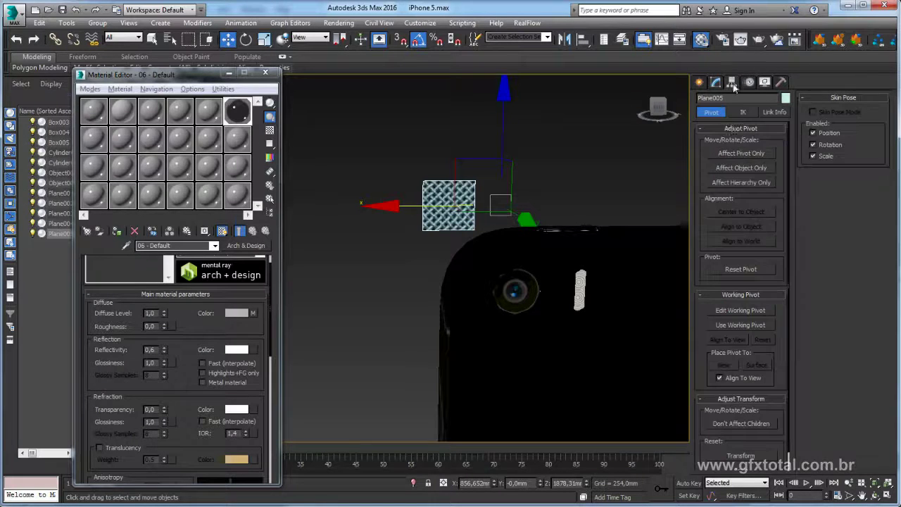
pyautogui.click(741, 152)
pyautogui.press('r')
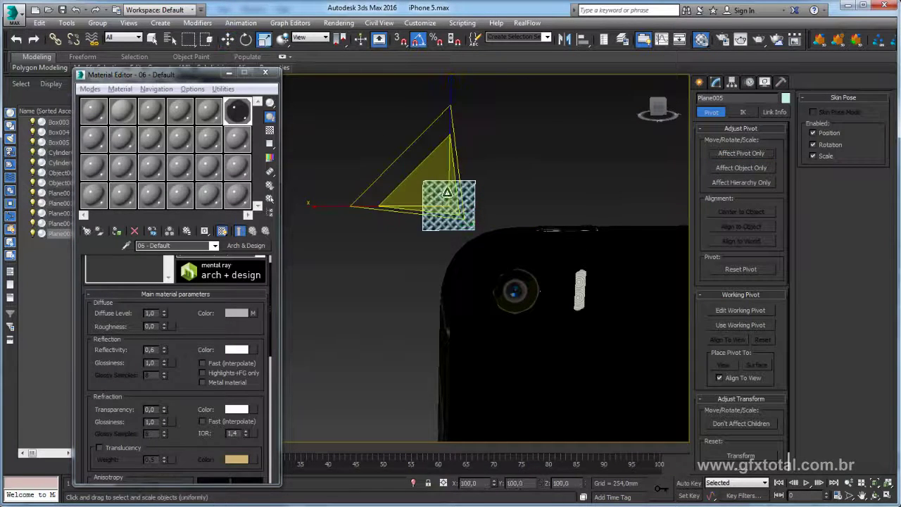
pyautogui.moveTo(447, 192)
pyautogui.mouseDown()
pyautogui.moveTo(478, 321)
pyautogui.moveTo(525, 304)
pyautogui.mouseUp()
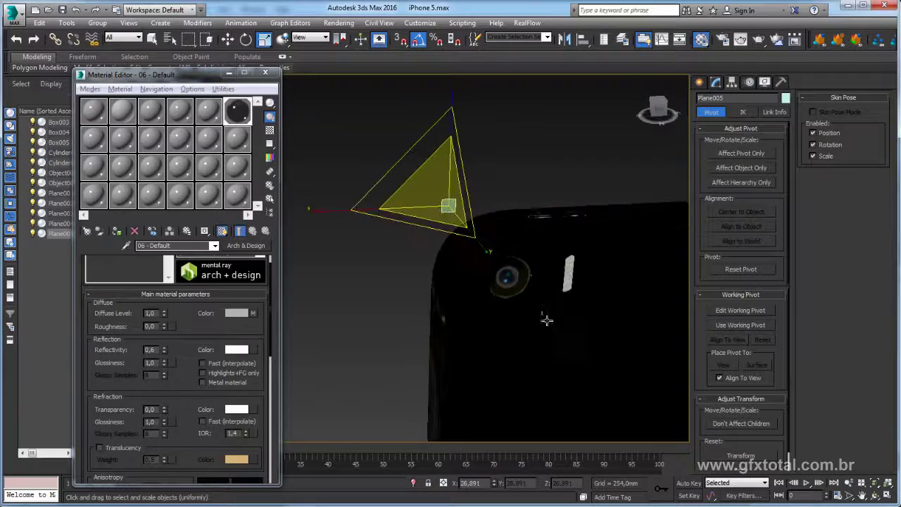
pyautogui.scroll(5, 557, 273)
# Align Plane005 to Plane004 on Y and Z, then slide it between lens and flash in wireframe.
pyautogui.hotkey('alt', 'a')
pyautogui.click(501, 167)
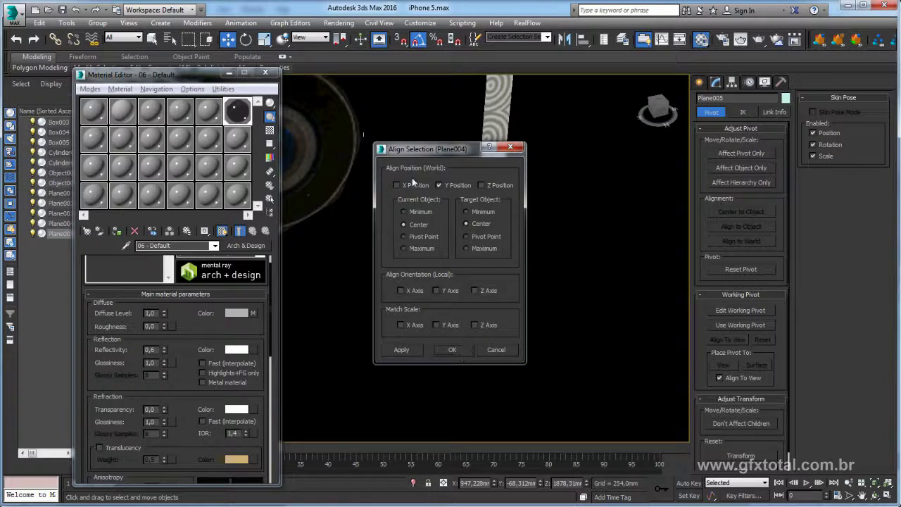
pyautogui.click(481, 186)
pyautogui.click(453, 350)
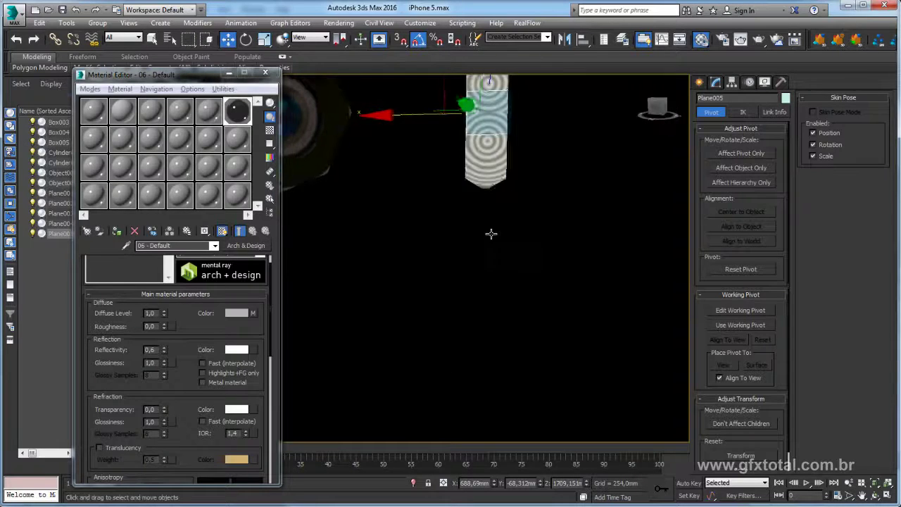
pyautogui.scroll(2, 517, 211)
pyautogui.press('F3')
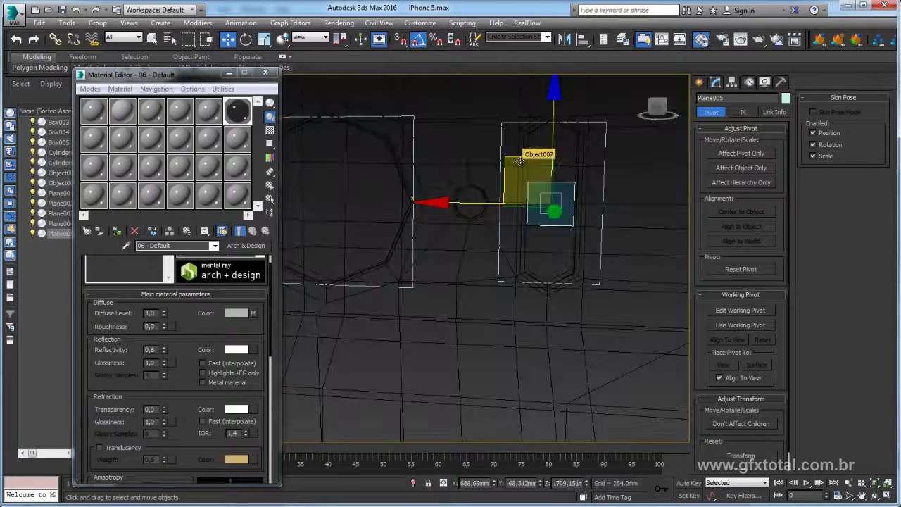
pyautogui.moveTo(469, 202); pyautogui.dragTo(390, 201)
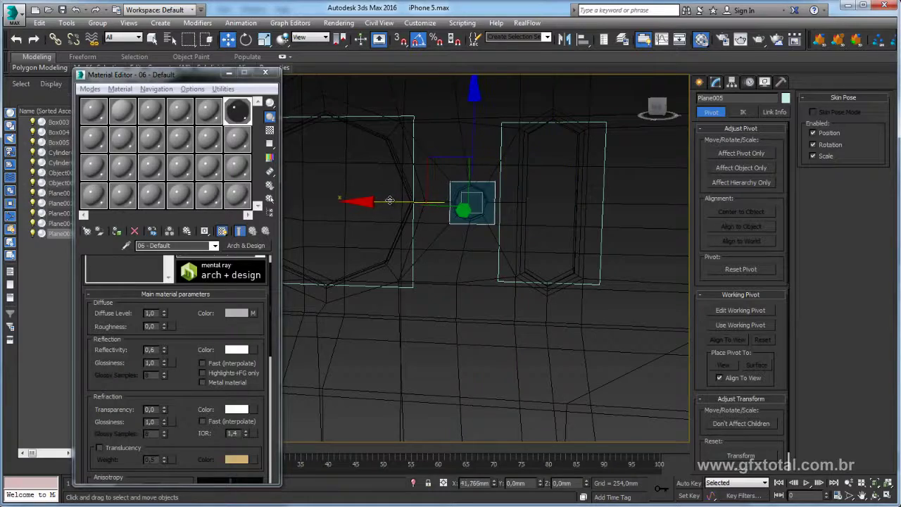
pyautogui.moveTo(408, 199)
pyautogui.keyDown('alt'); pyautogui.mouseDown(button='middle')
pyautogui.moveTo(528, 252)
pyautogui.moveTo(512, 231)
pyautogui.moveTo(537, 224)
pyautogui.mouseUp(button='middle'); pyautogui.keyUp('alt')
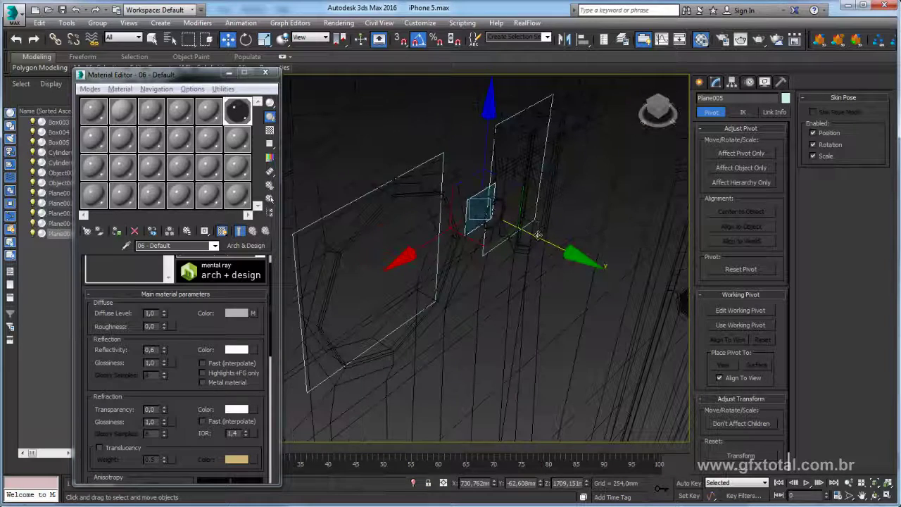
pyautogui.moveTo(537, 235); pyautogui.dragTo(543, 238)
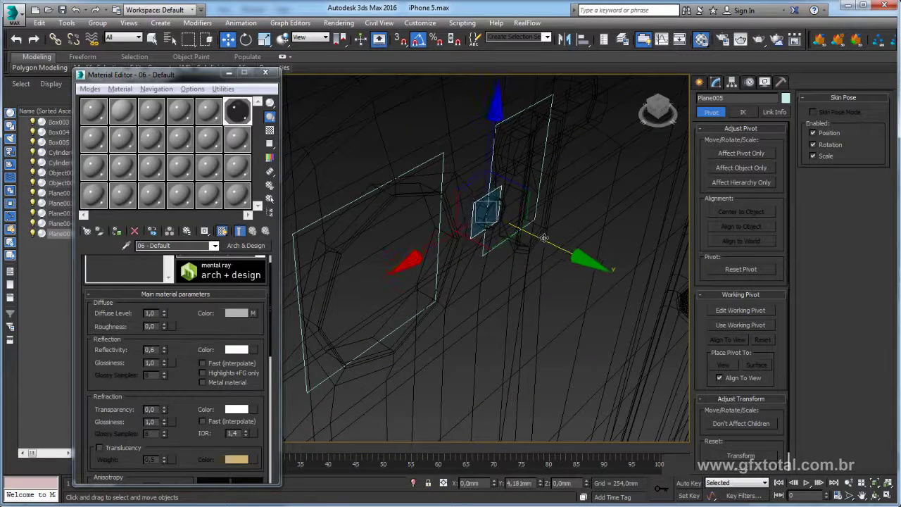
# Flip the small polygon's normal and back to check its facing, then return to shaded view.
pyautogui.click(715, 83)
pyautogui.click(766, 309)
pyautogui.click(485, 209)
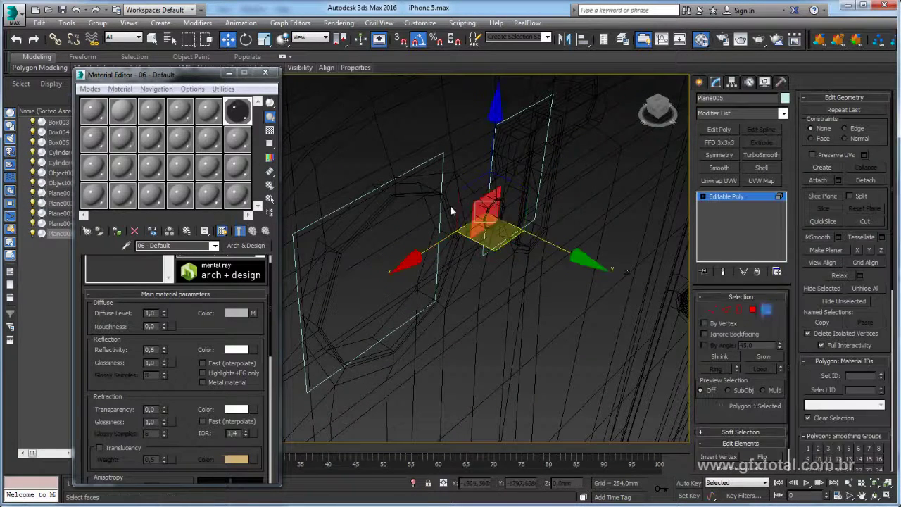
pyautogui.keyDown('alt'); pyautogui.moveTo(493, 225); pyautogui.dragTo(575, 250, button='middle'); pyautogui.keyUp('alt')
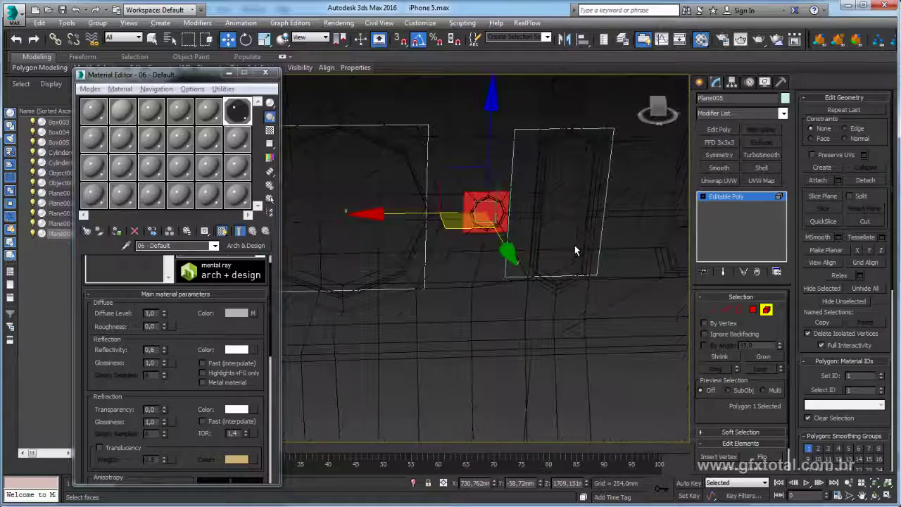
pyautogui.click(761, 458)
pyautogui.click(761, 458)
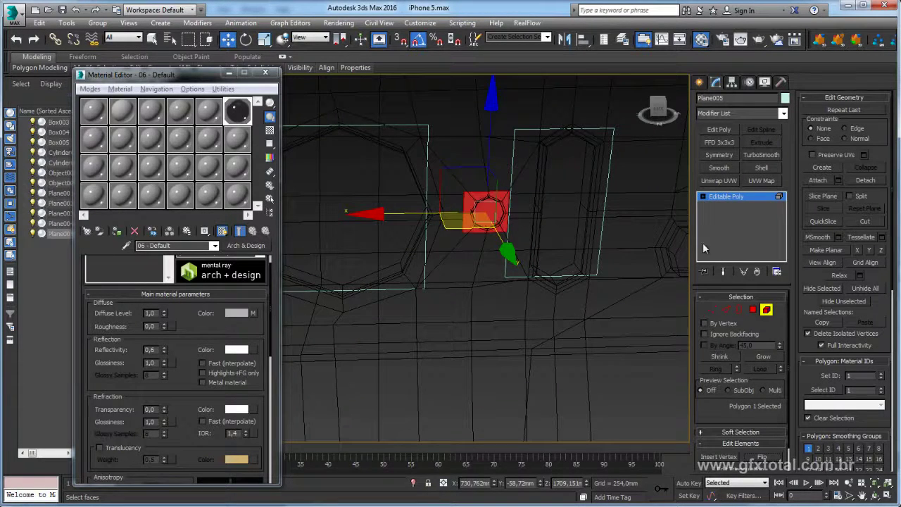
pyautogui.click(729, 201)
pyautogui.moveTo(521, 197)
pyautogui.keyDown('alt'); pyautogui.mouseDown(button='middle')
pyautogui.moveTo(559, 187)
pyautogui.moveTo(523, 291)
pyautogui.moveTo(479, 207)
pyautogui.moveTo(527, 183)
pyautogui.moveTo(565, 251)
pyautogui.moveTo(452, 246)
pyautogui.moveTo(378, 185)
pyautogui.moveTo(422, 176)
pyautogui.moveTo(465, 199)
pyautogui.moveTo(485, 267)
pyautogui.moveTo(445, 299)
pyautogui.moveTo(477, 288)
pyautogui.moveTo(446, 203)
pyautogui.moveTo(490, 226)
pyautogui.mouseUp(button='middle'); pyautogui.keyUp('alt')
pyautogui.press('F3')
pyautogui.moveTo(449, 151)
pyautogui.keyDown('alt'); pyautogui.mouseDown(button='middle')
pyautogui.moveTo(460, 173)
pyautogui.moveTo(489, 155)
pyautogui.moveTo(495, 161)
pyautogui.mouseUp(button='middle'); pyautogui.keyUp('alt')
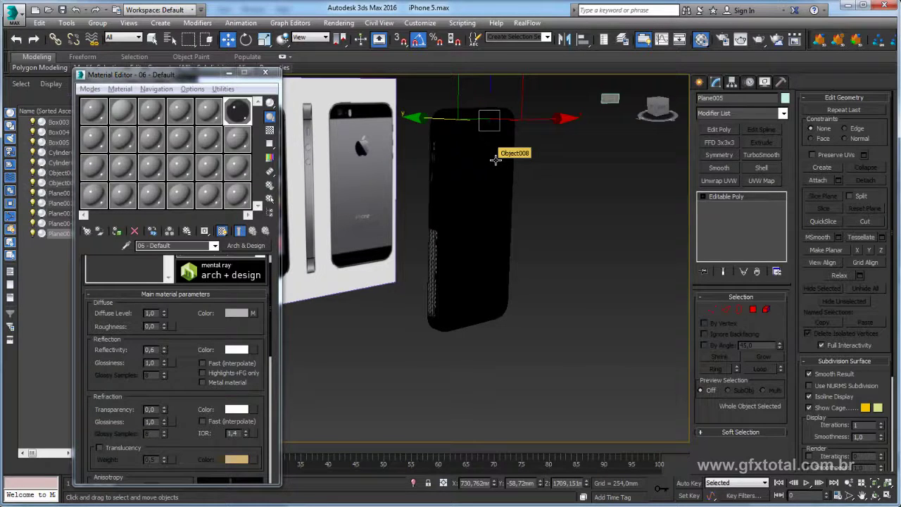